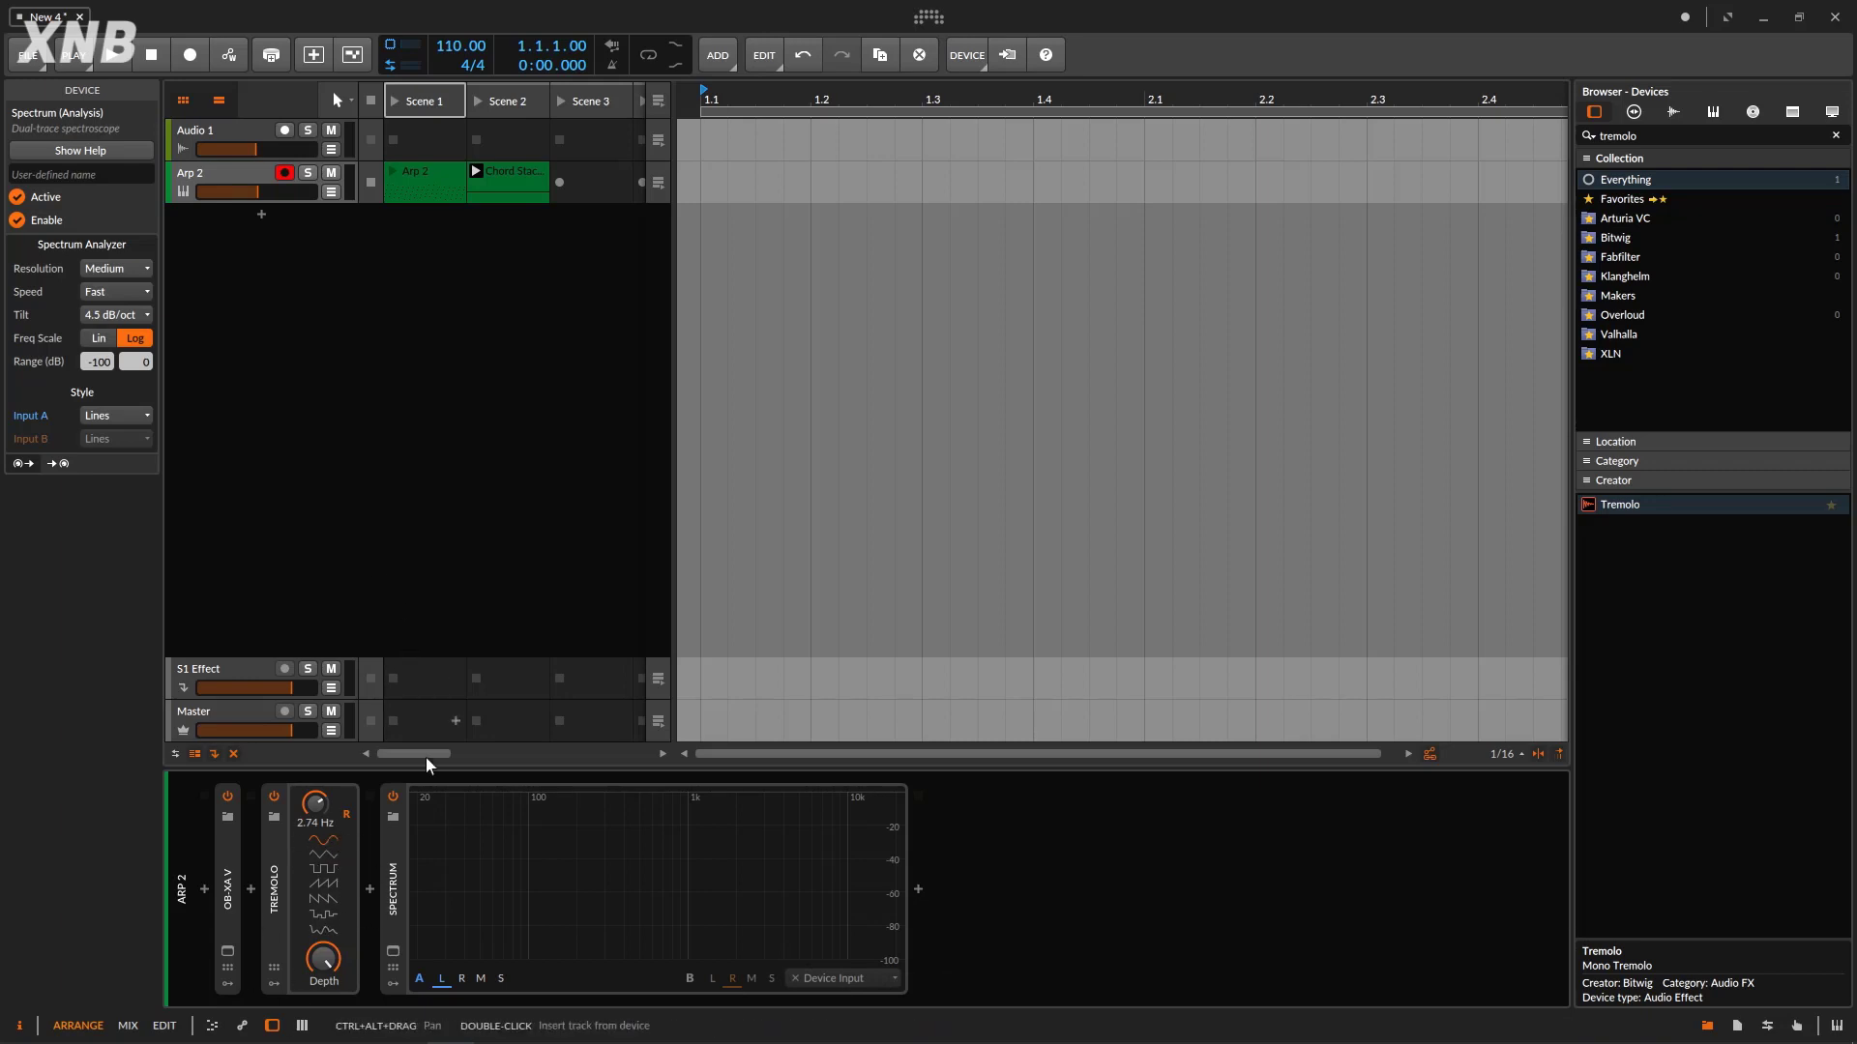
# - Lower the Tremolo rate to 0.67 Hz and play the Arp 2 clip with the Tremolo bypassed
pyautogui.moveTo(314, 806); pyautogui.dragTo(314, 829)
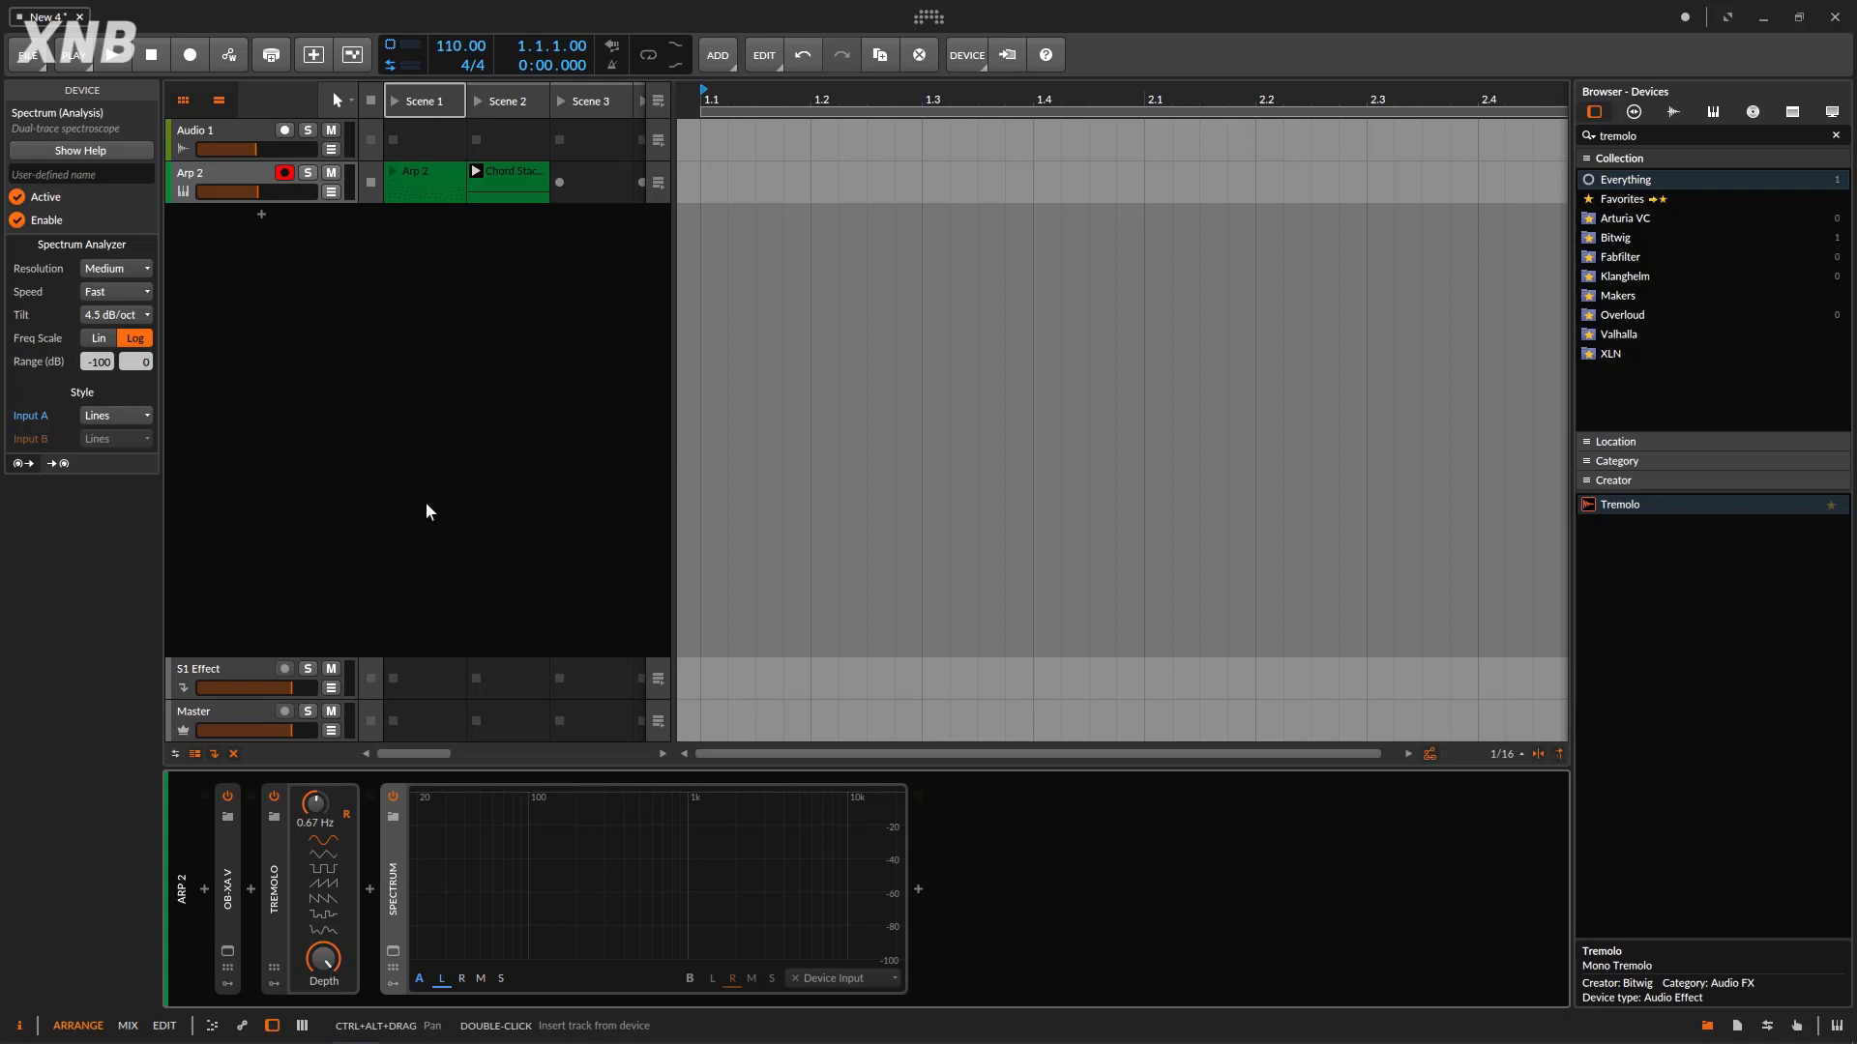
pyautogui.click(274, 799)
pyautogui.click(477, 102)
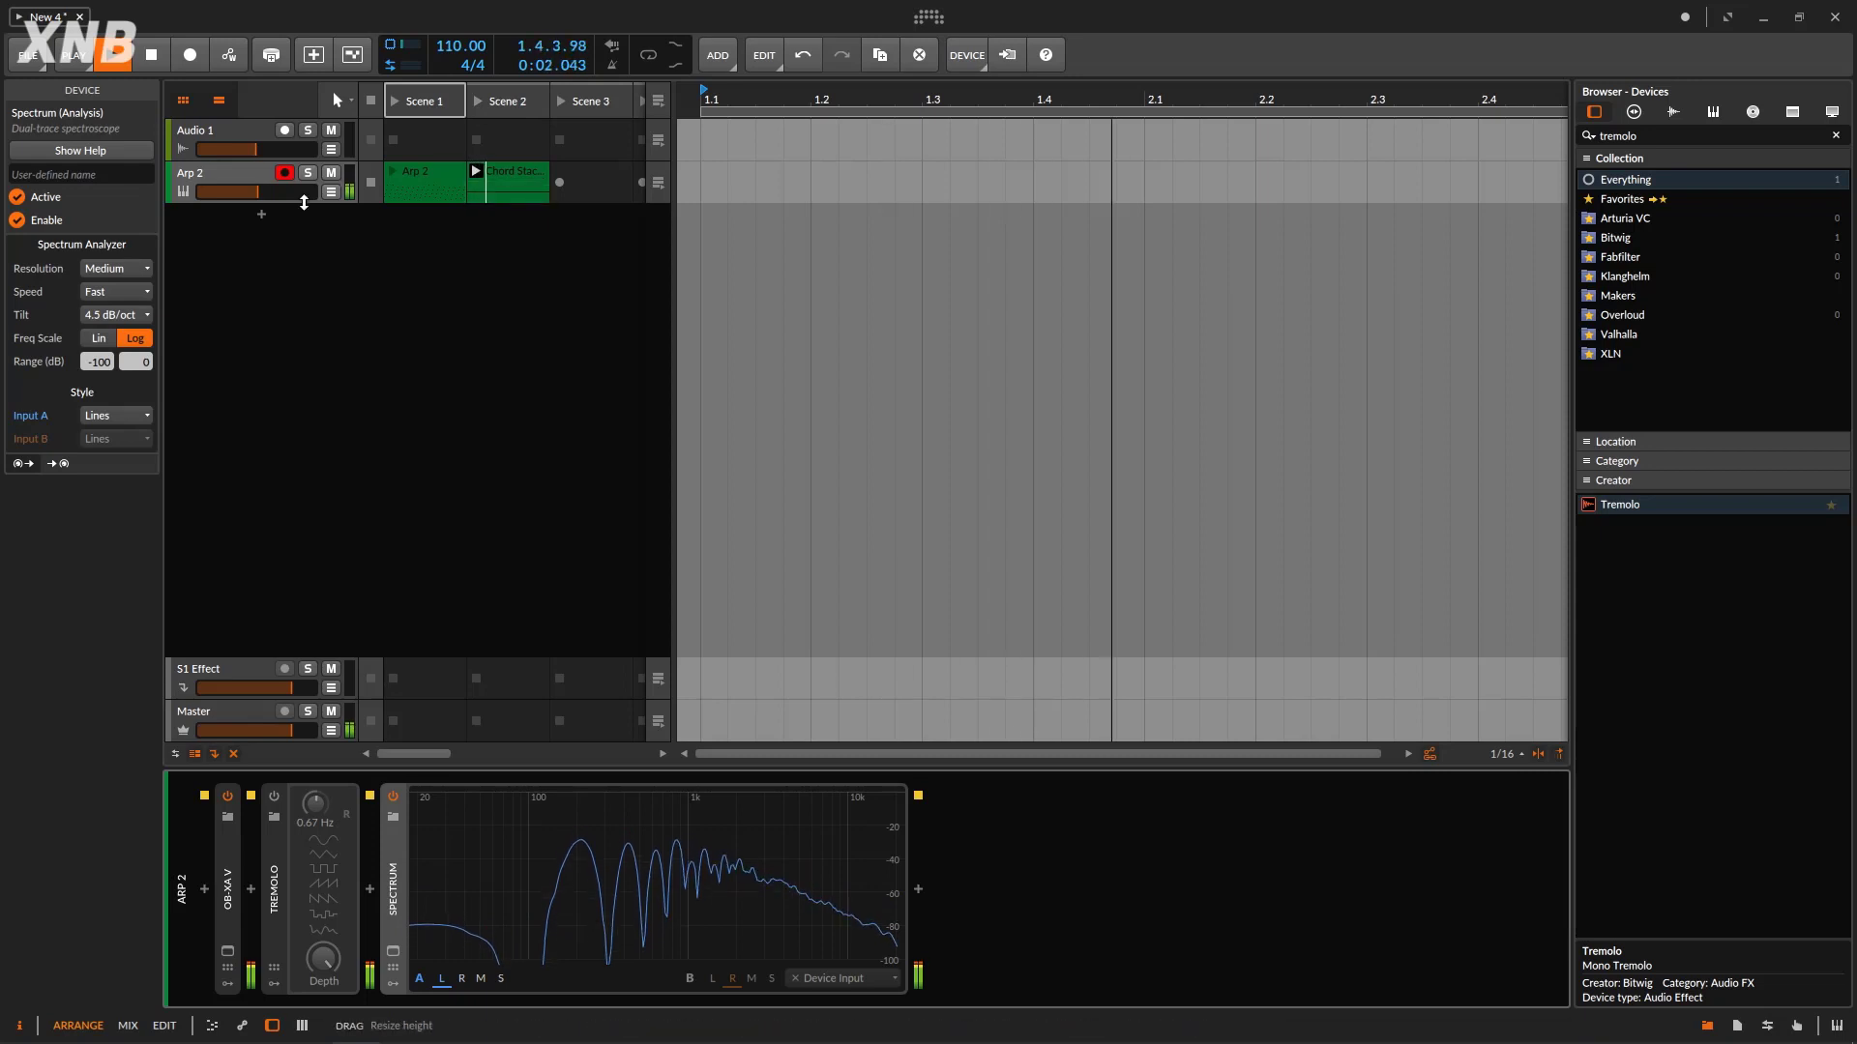
# - Select the Arp 2 track, set its volume to -7.3 dB during playback, and stop the transport
pyautogui.click(250, 183)
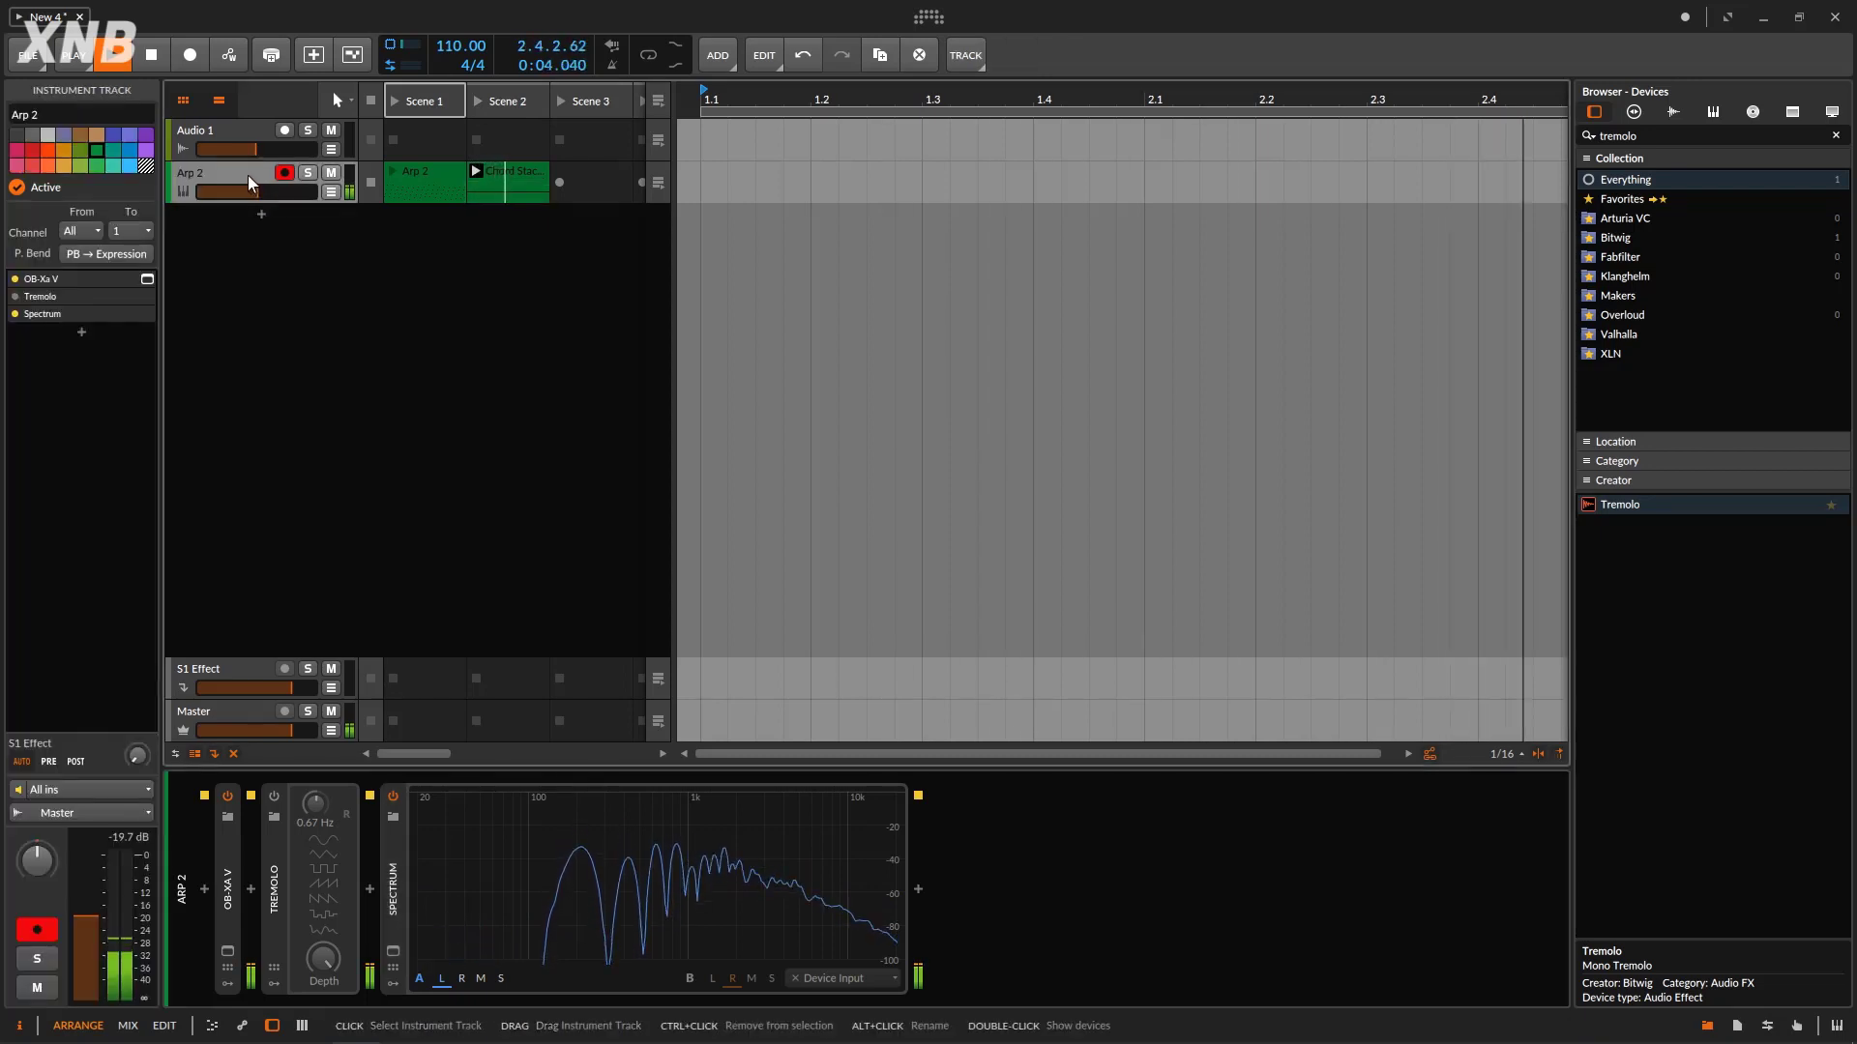
pyautogui.moveTo(91, 926)
pyautogui.mouseDown()
pyautogui.moveTo(91, 972)
pyautogui.moveTo(91, 917)
pyautogui.moveTo(91, 934)
pyautogui.mouseUp()
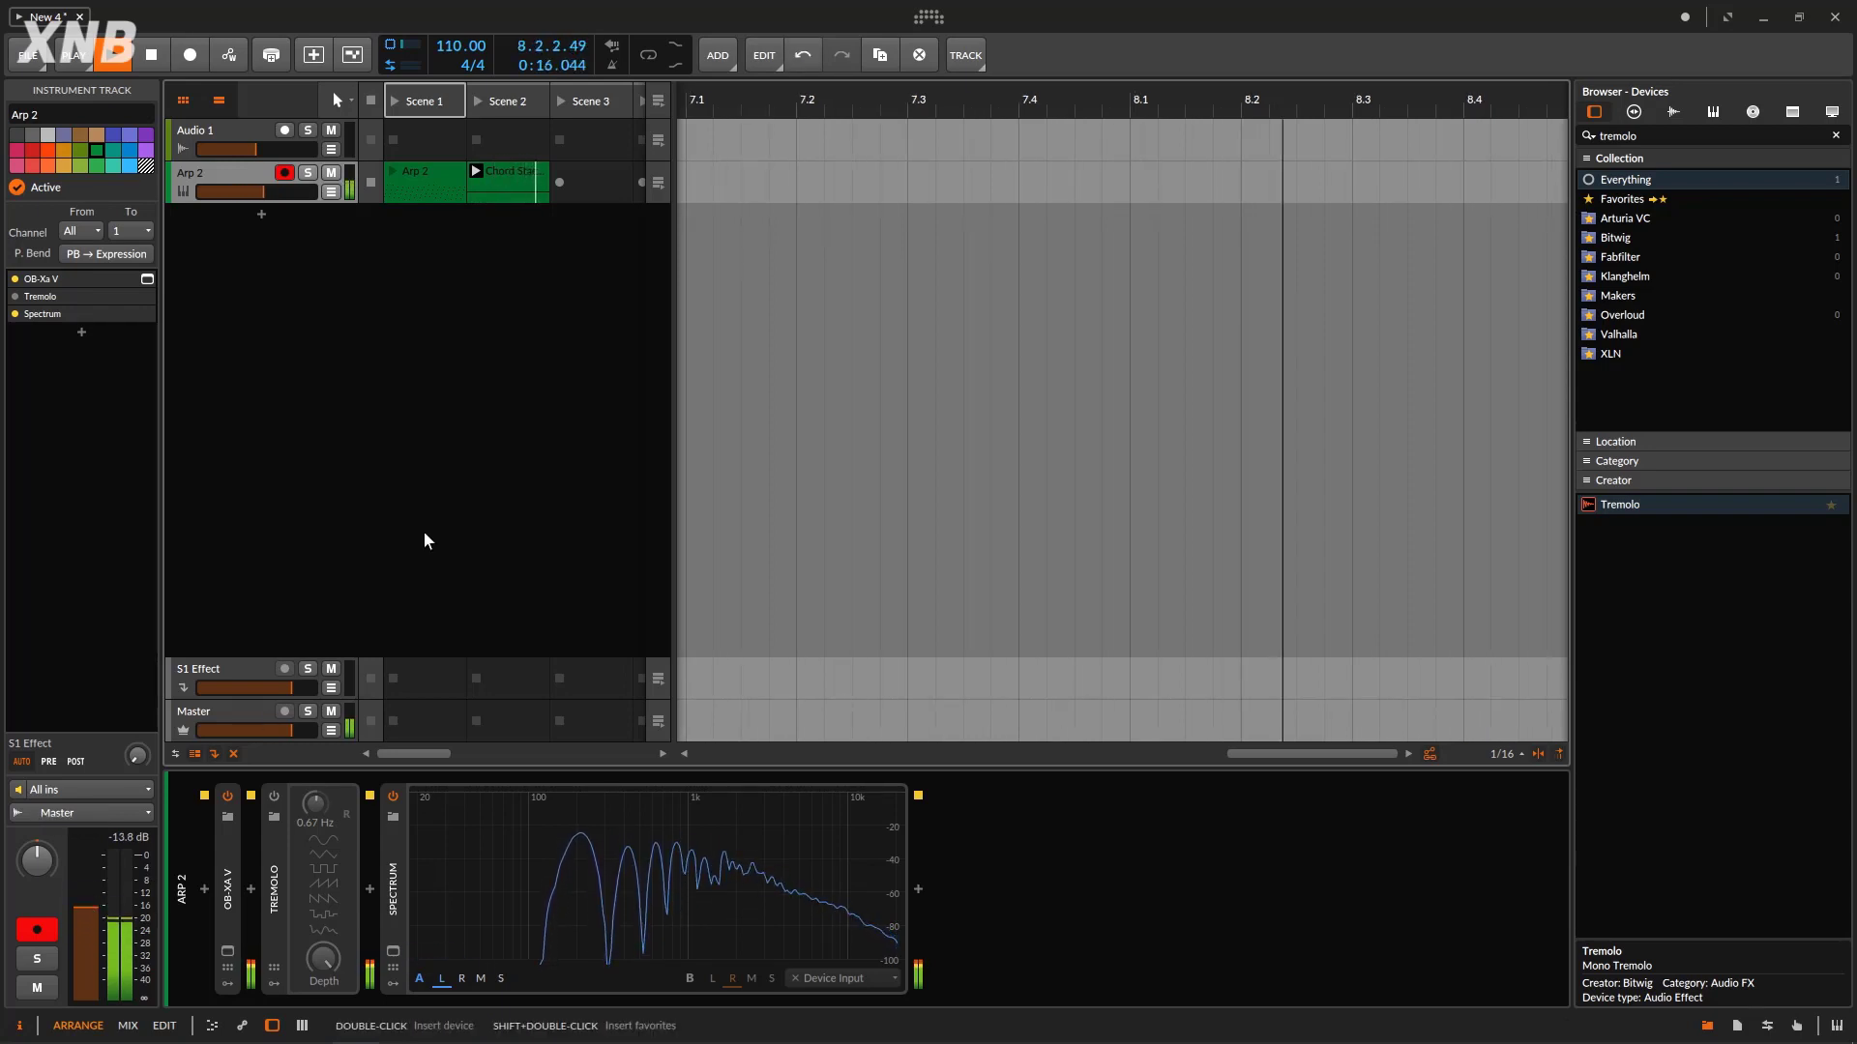
pyautogui.moveTo(89, 917); pyautogui.dragTo(89, 909)
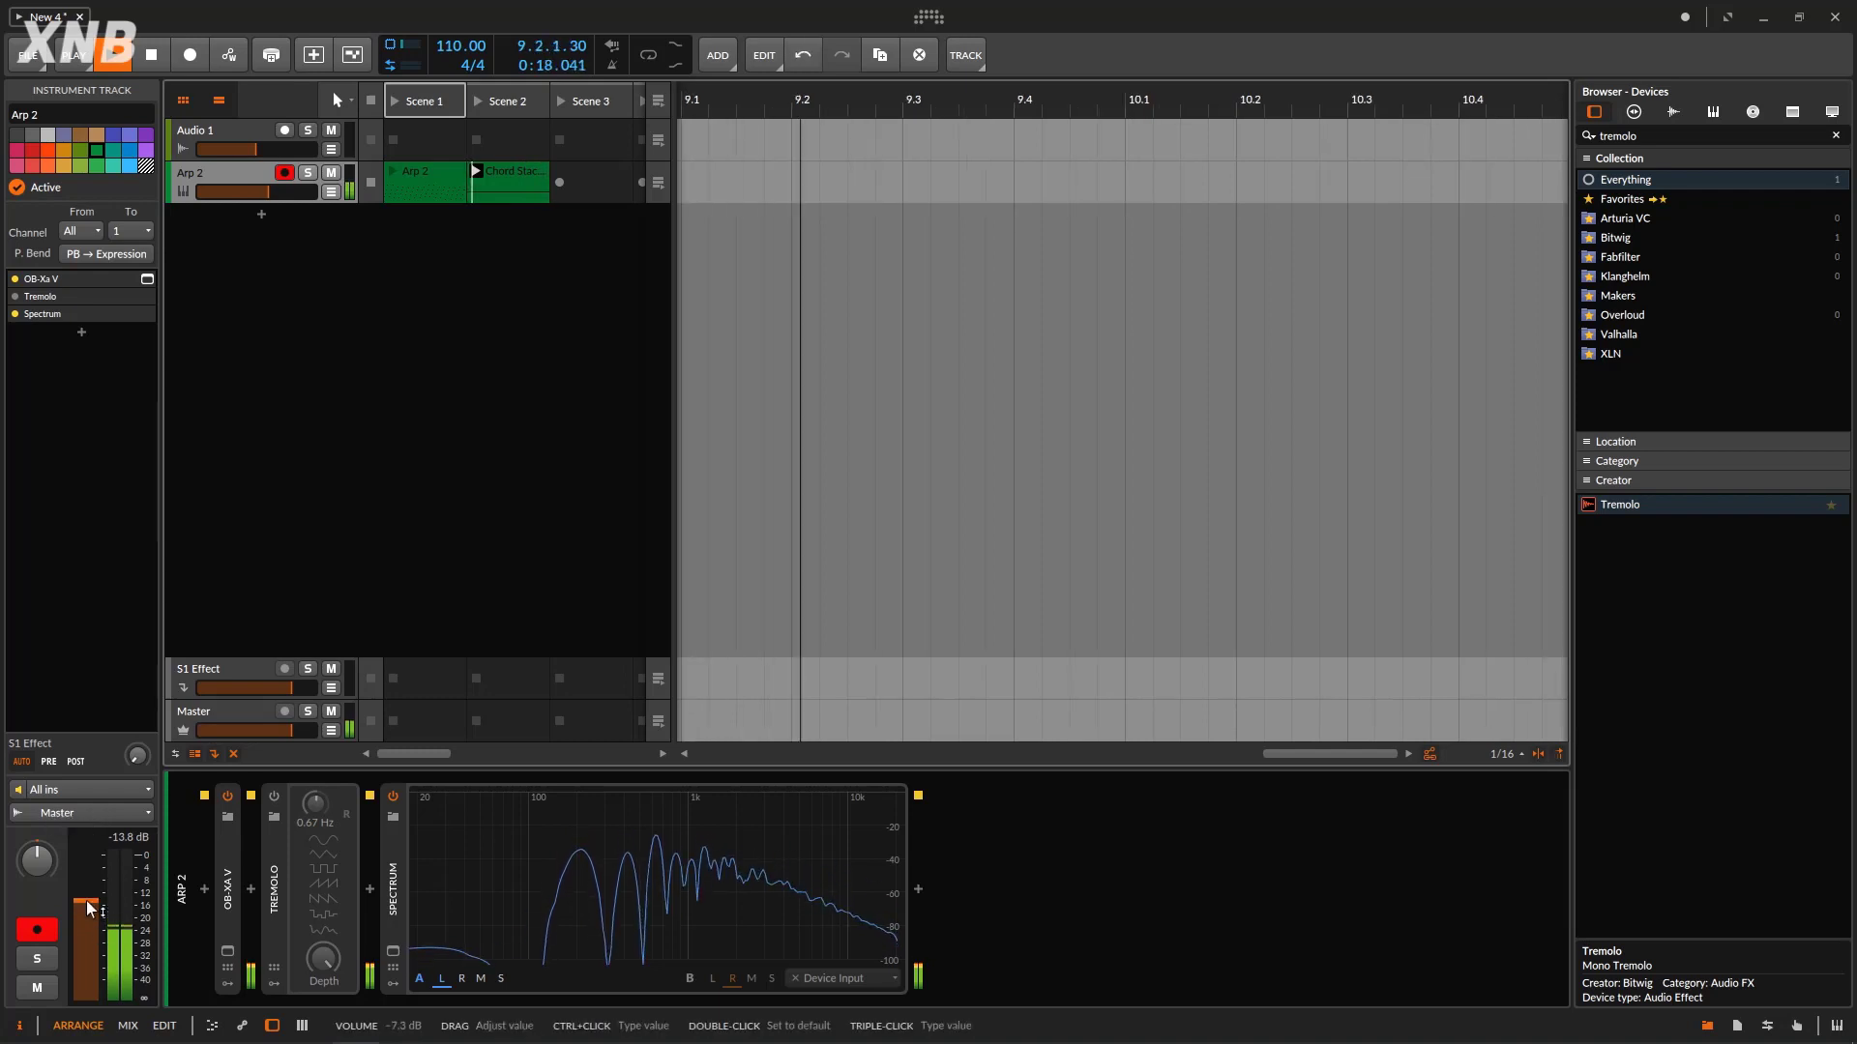
pyautogui.press('space')
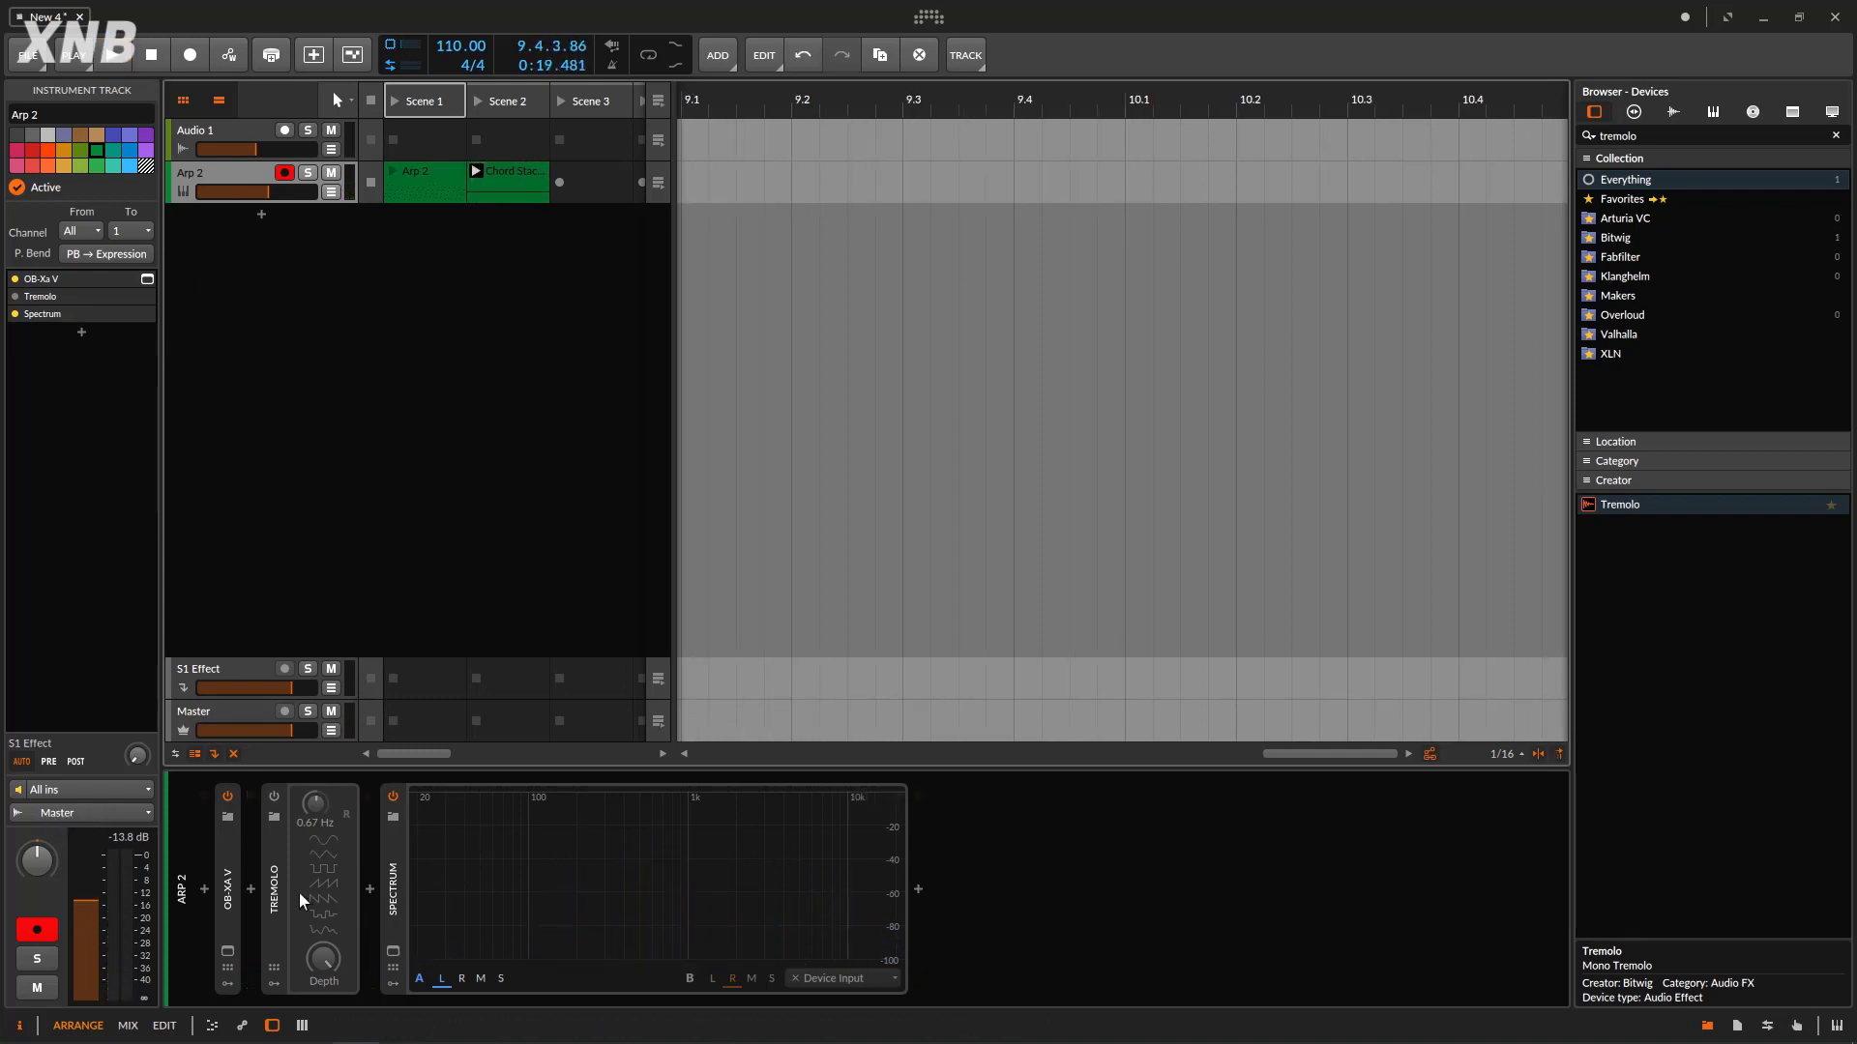
# - Re-enable the Tremolo device on the Arp 2 track and play the clip with the effect active
pyautogui.click(270, 858)
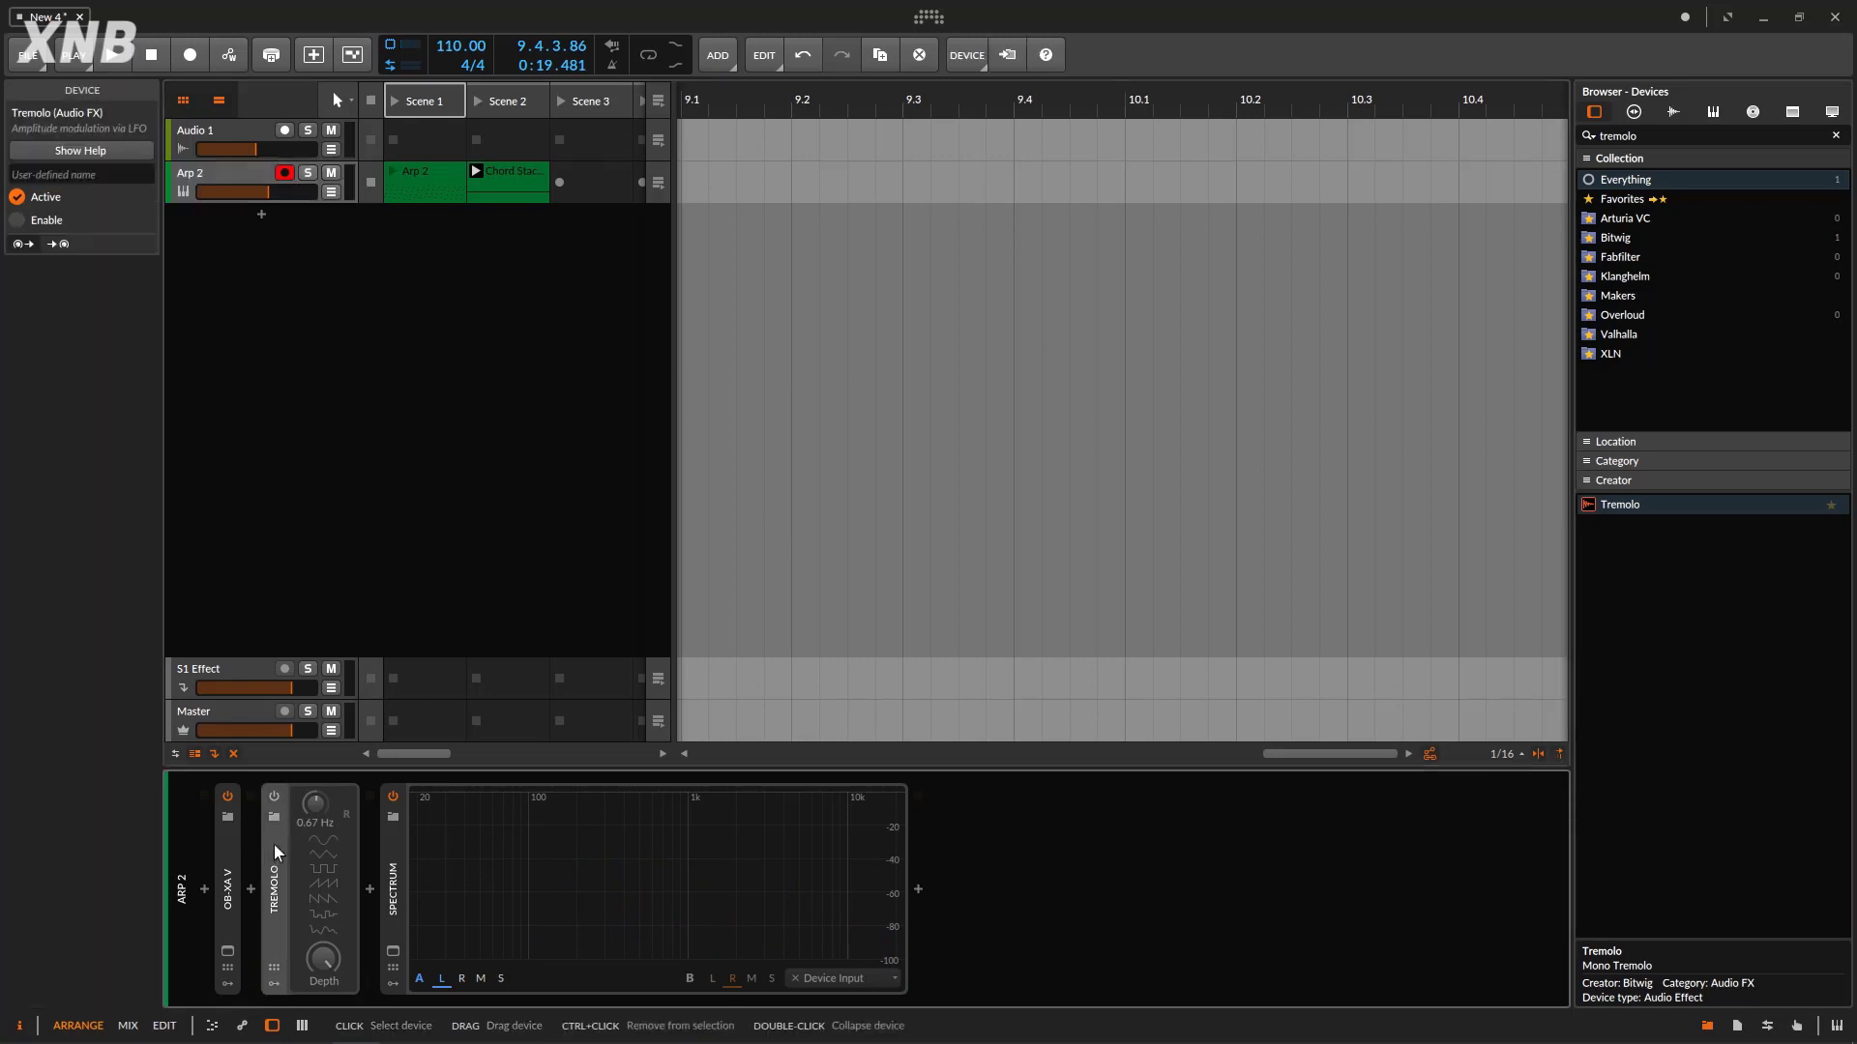
pyautogui.click(275, 797)
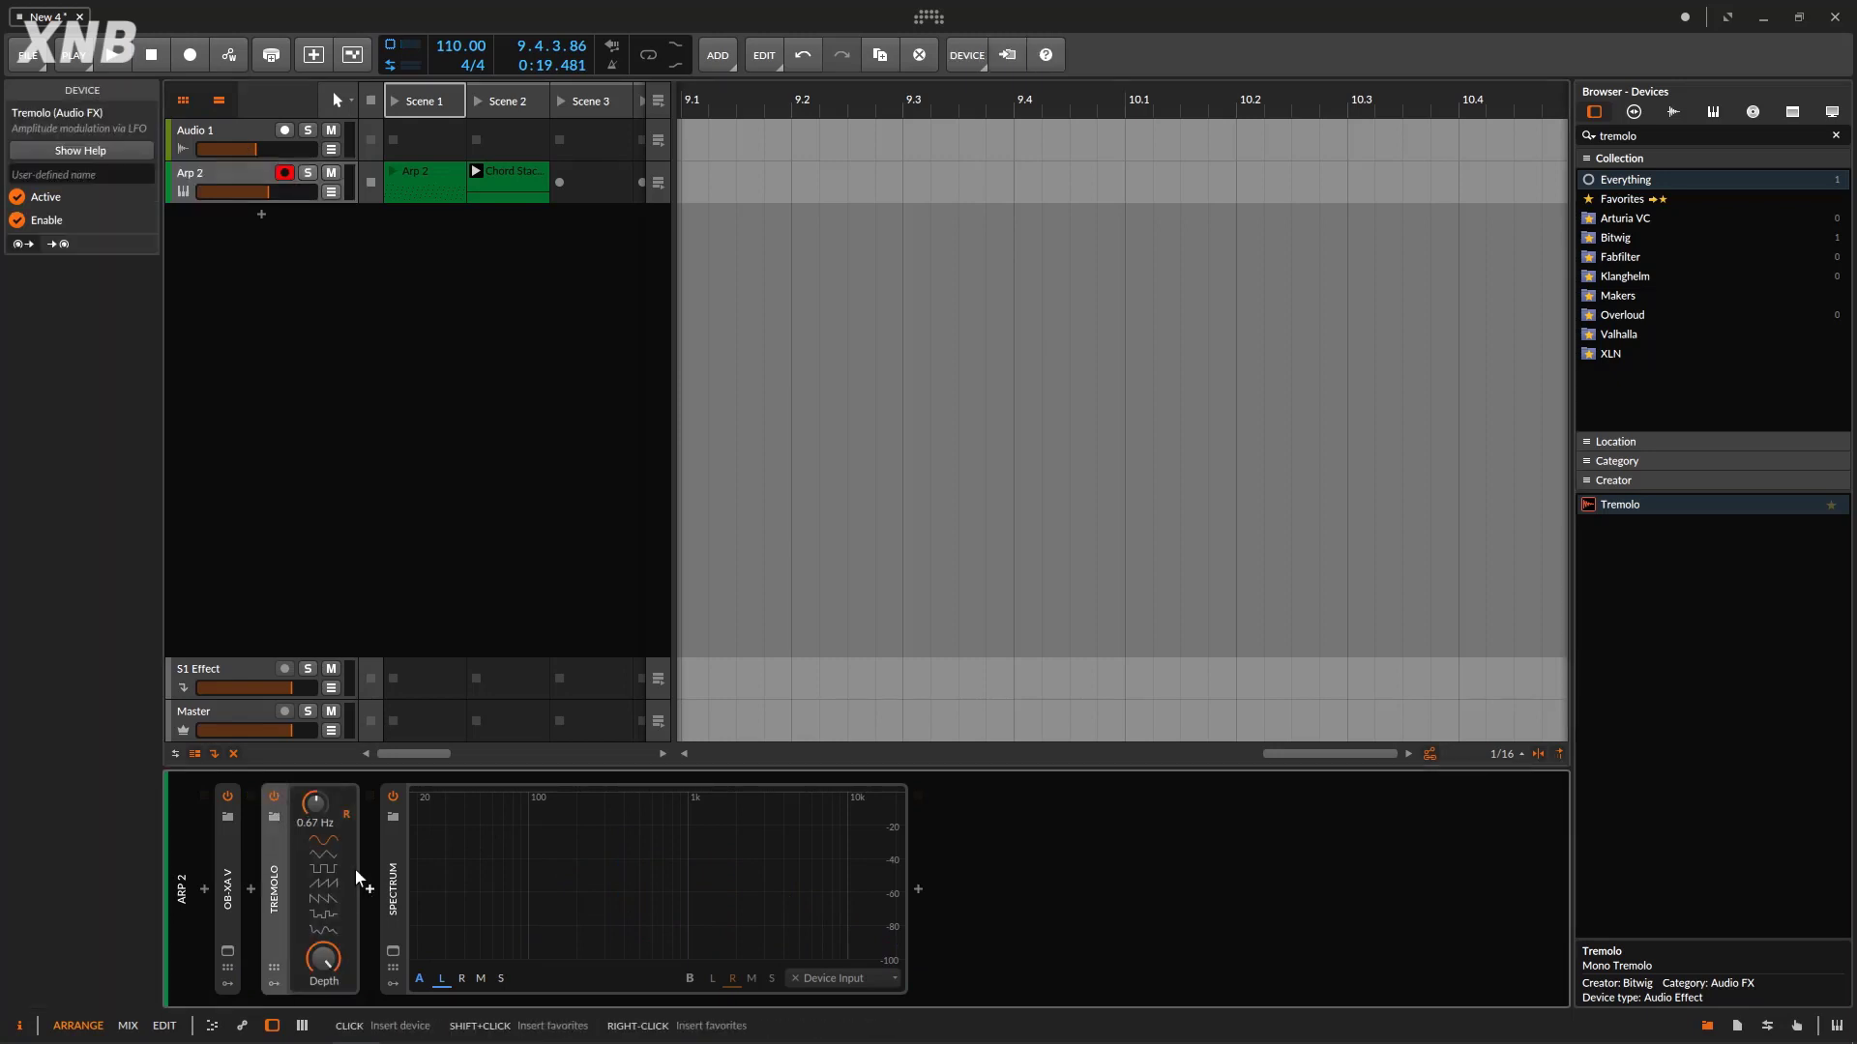
pyautogui.click(478, 100)
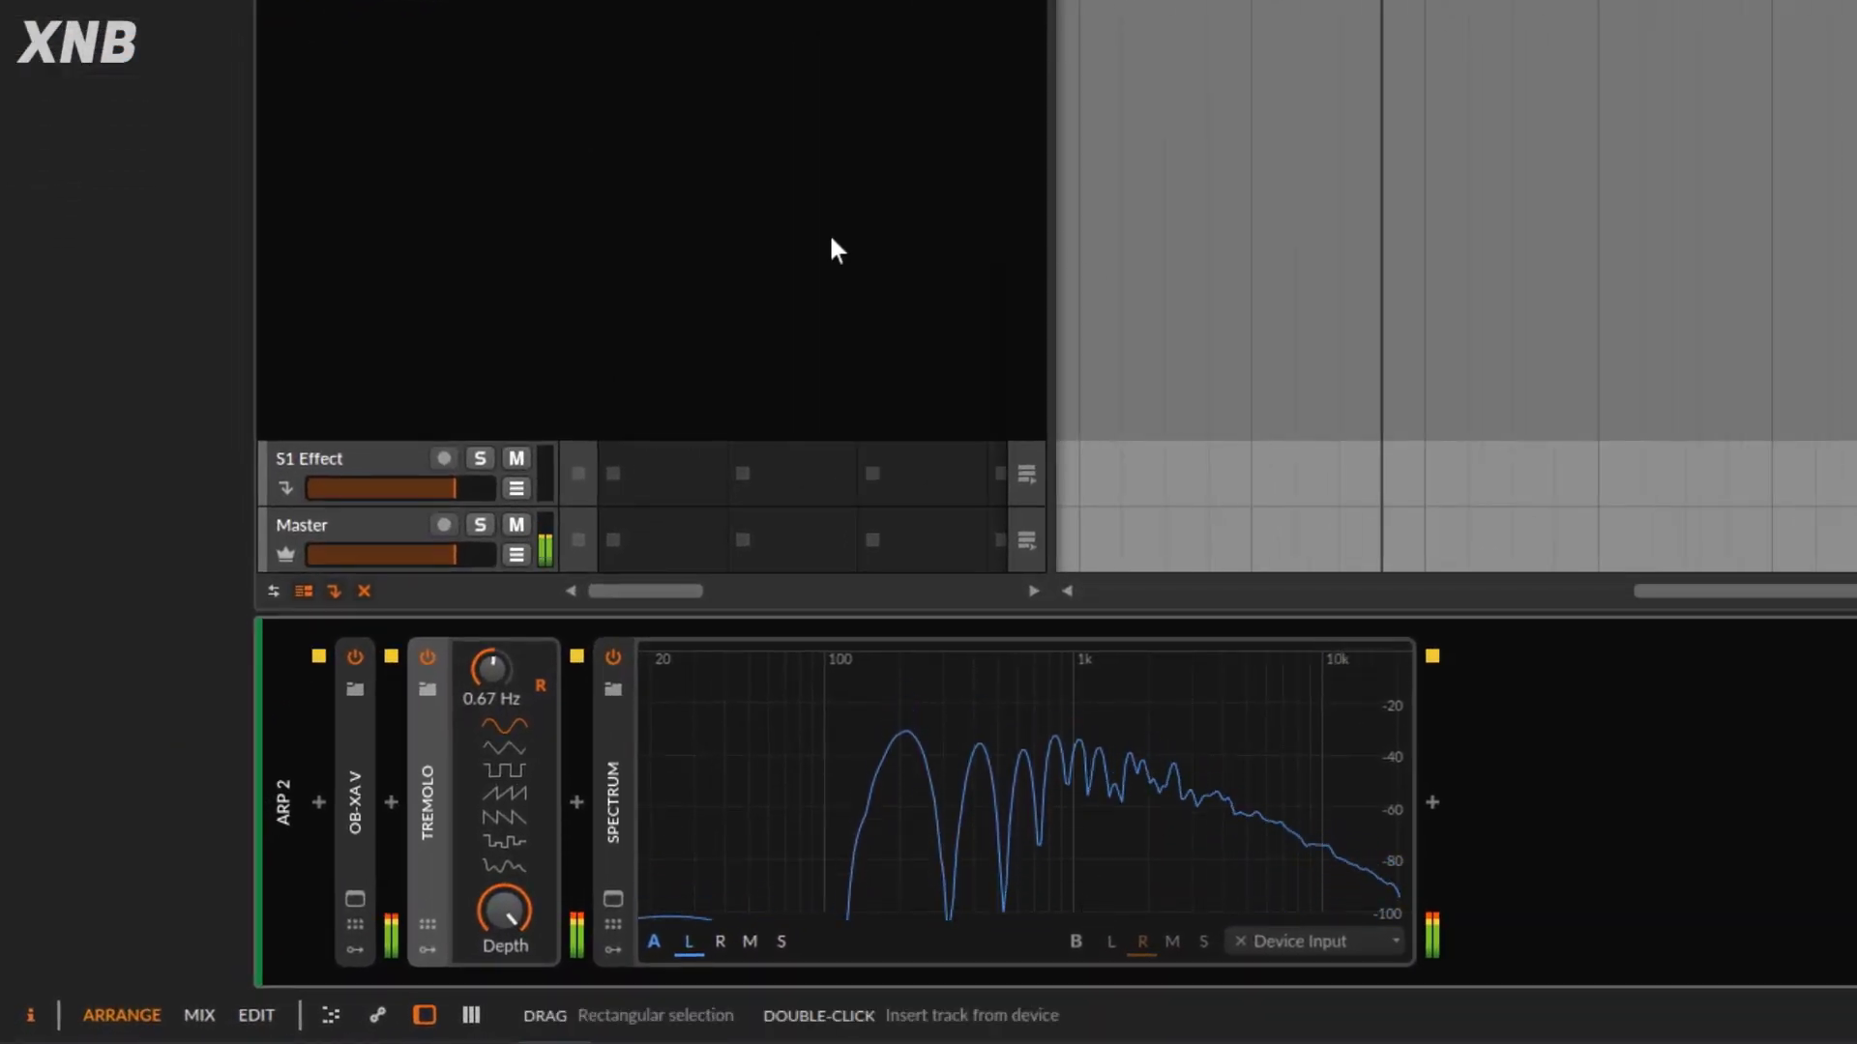
# - Turn off the Tremolo's note retrigger while the clip plays, and stop playback
pyautogui.press('i')
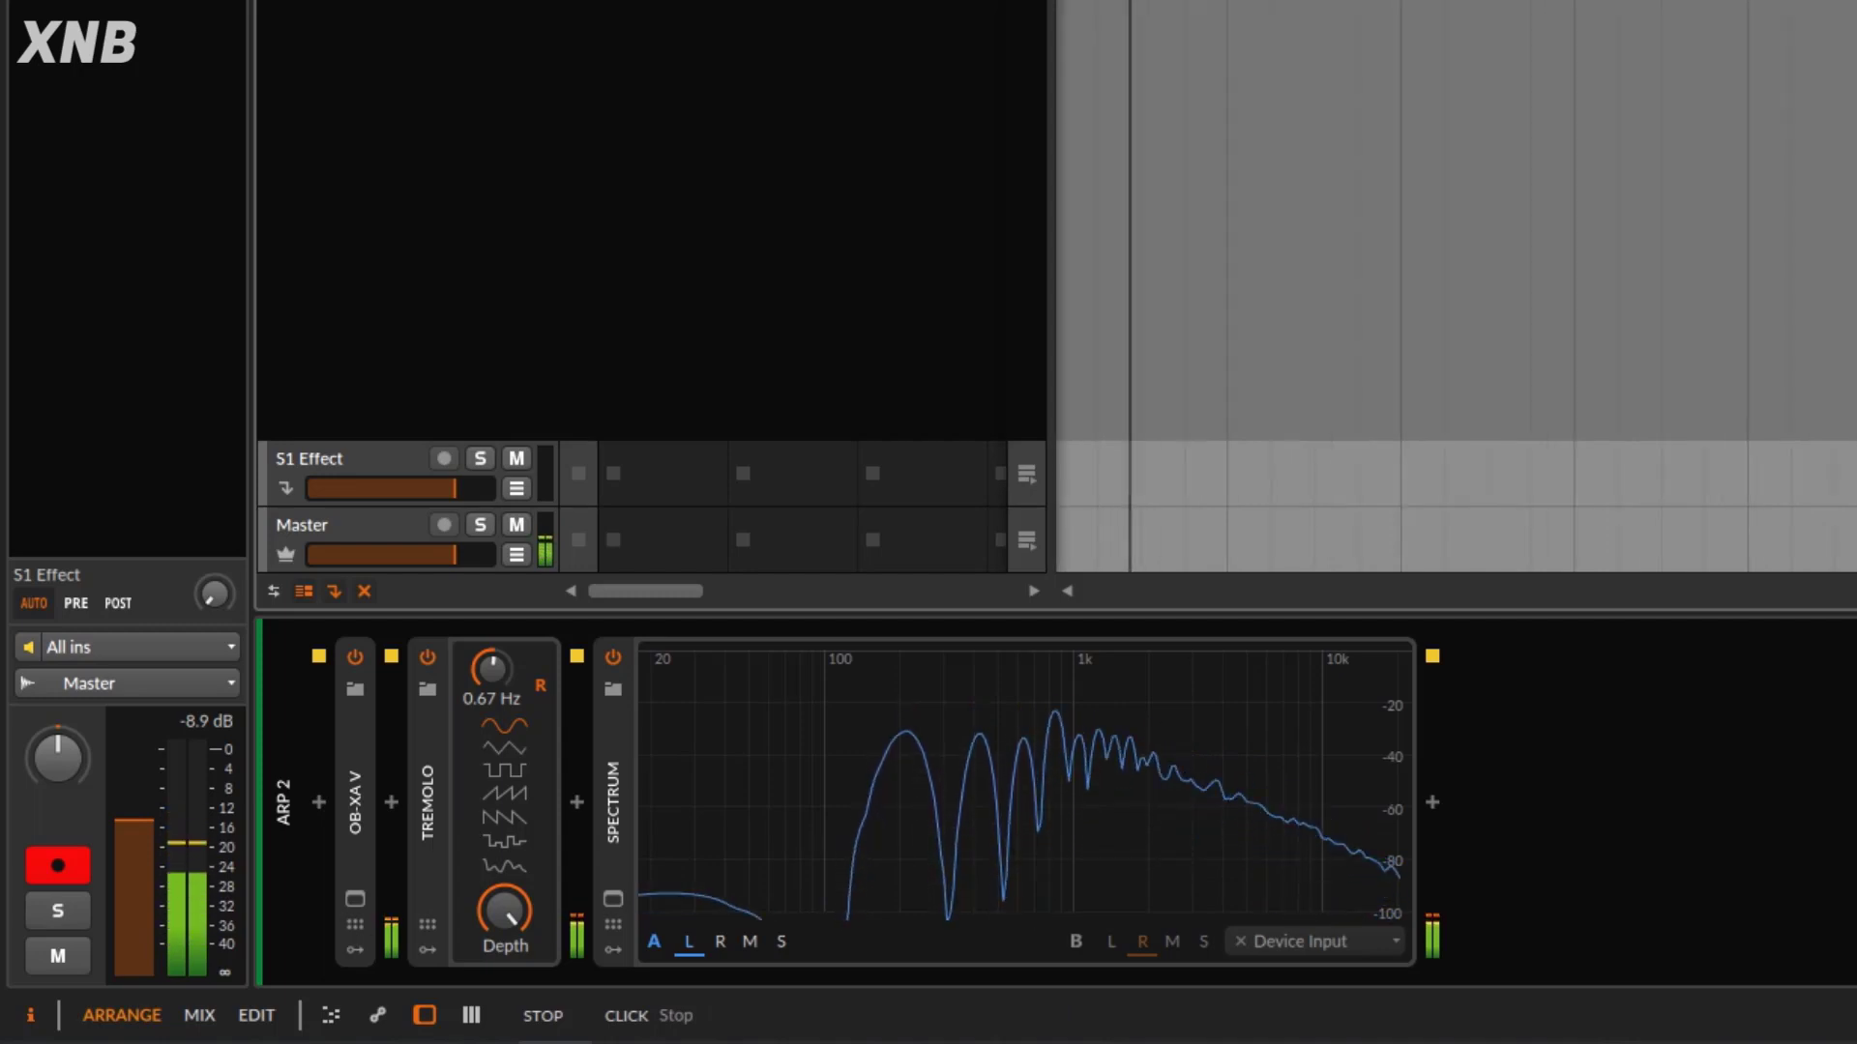
pyautogui.click(539, 687)
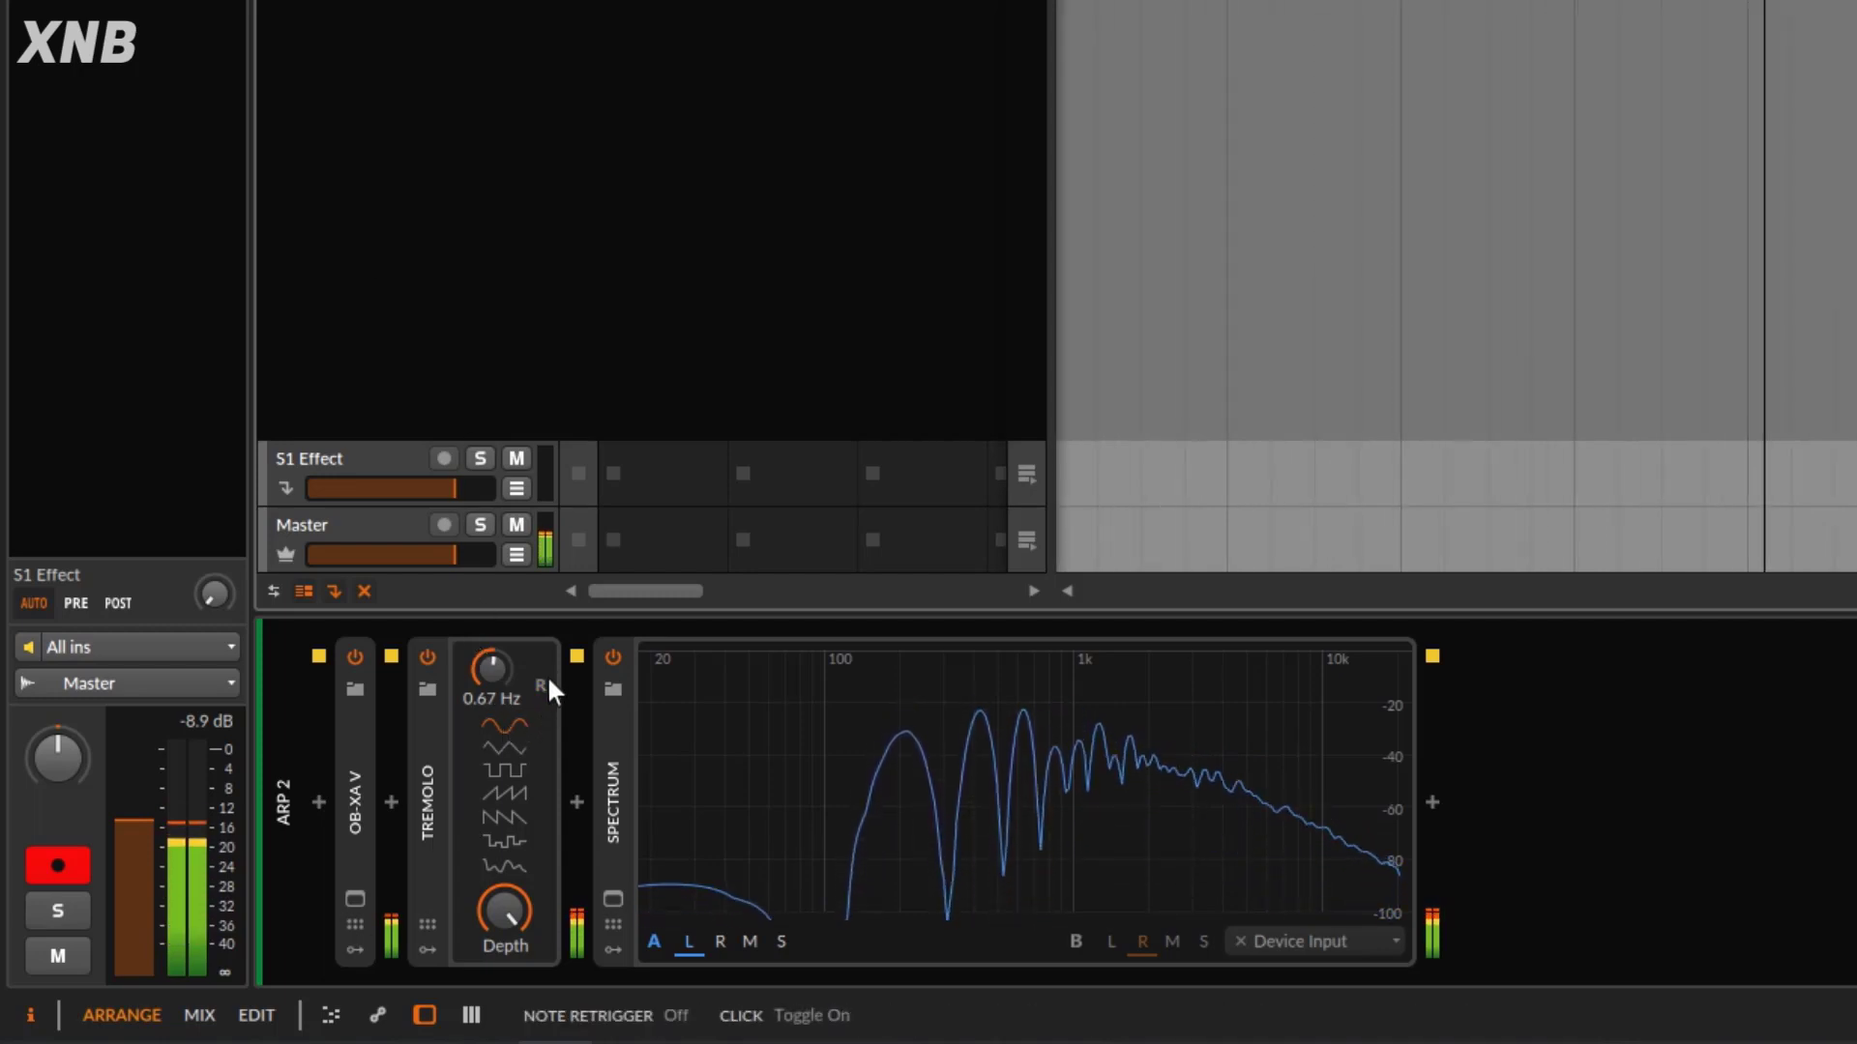
pyautogui.press('space')
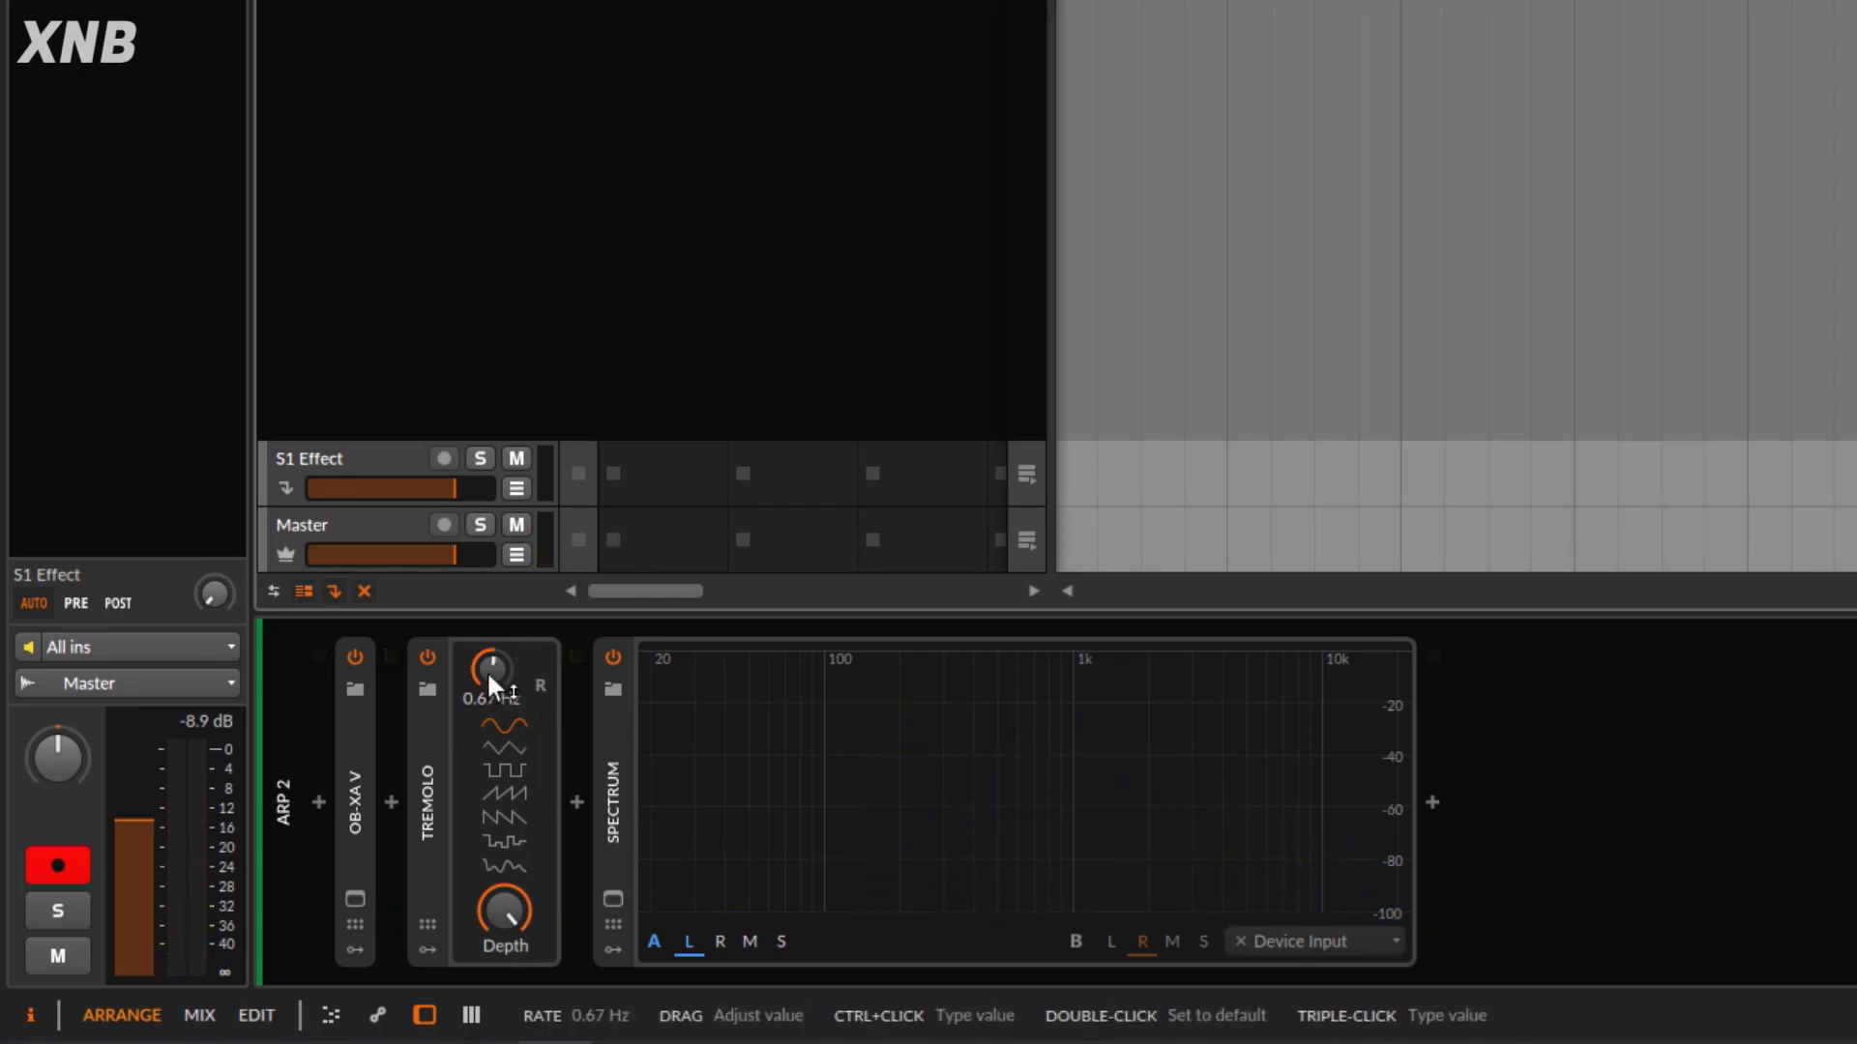
# - Play the clip and sweep the Tremolo rate down to 0.08 Hz and up to 11.7 Hz
pyautogui.press('space')
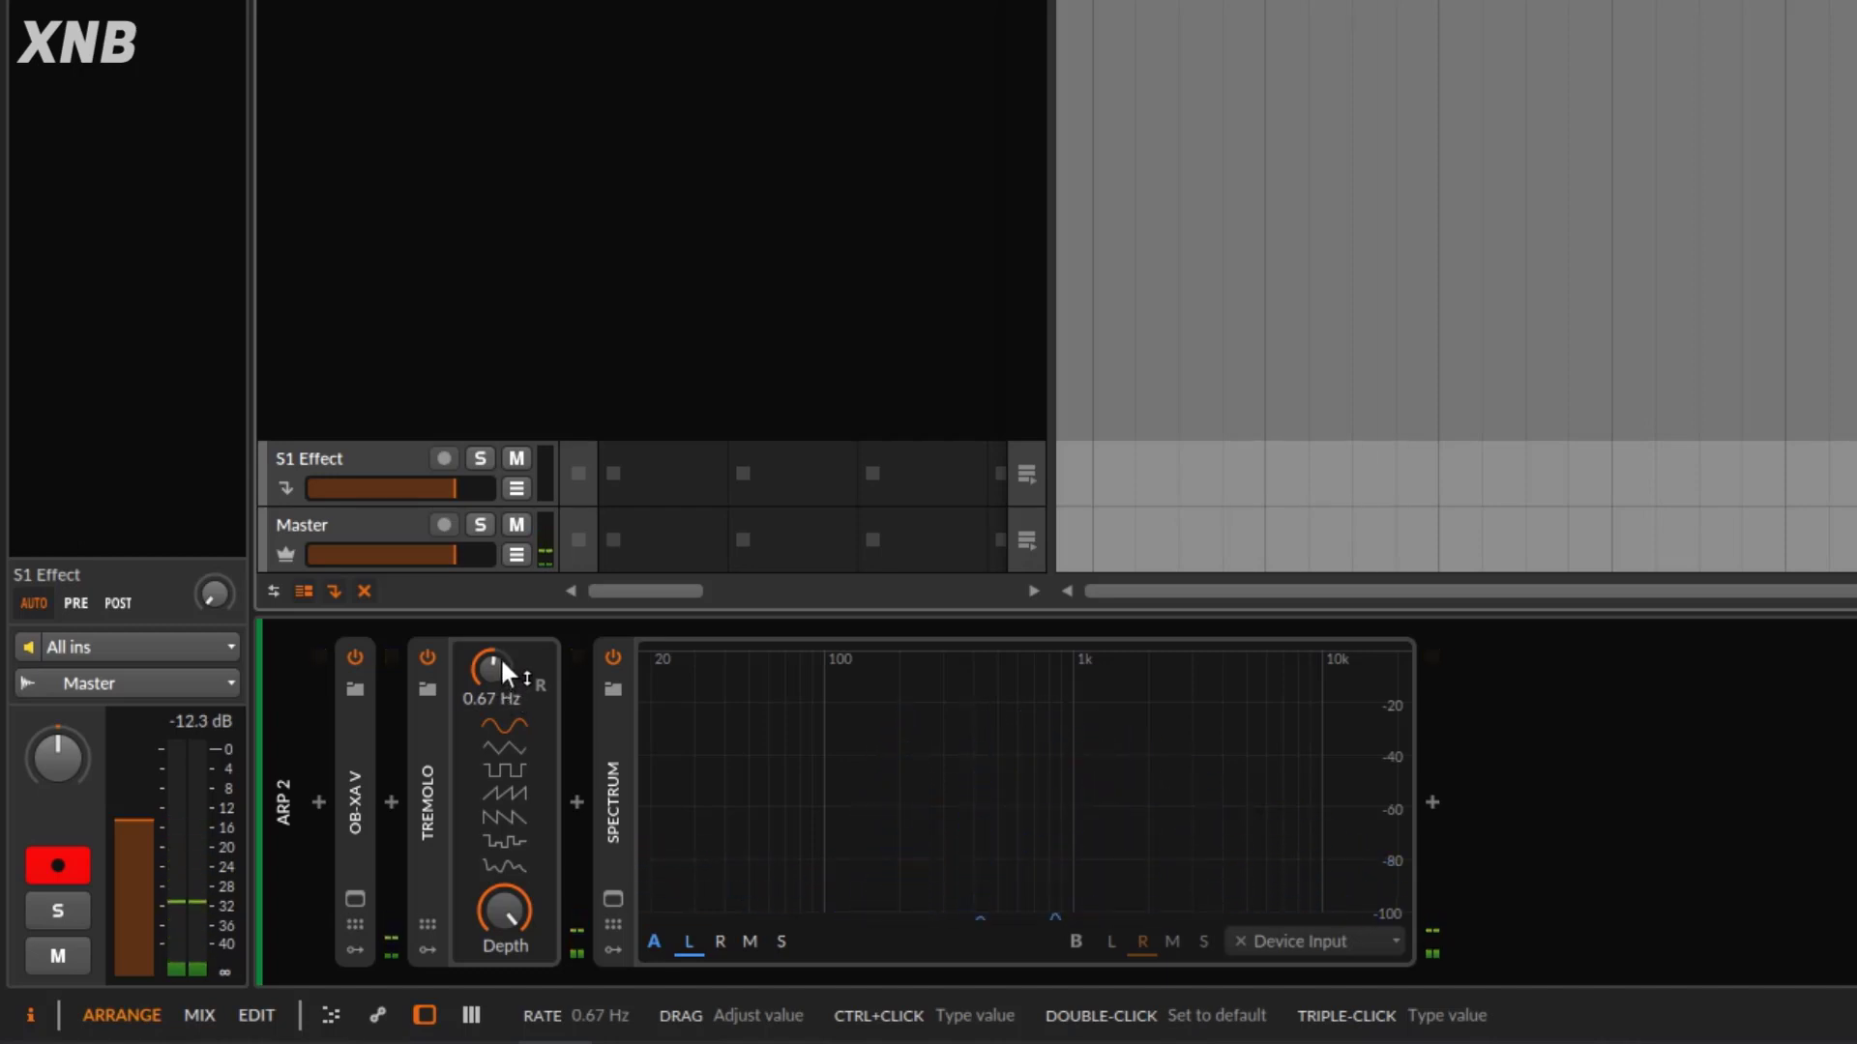
pyautogui.moveTo(489, 664); pyautogui.dragTo(489, 759)
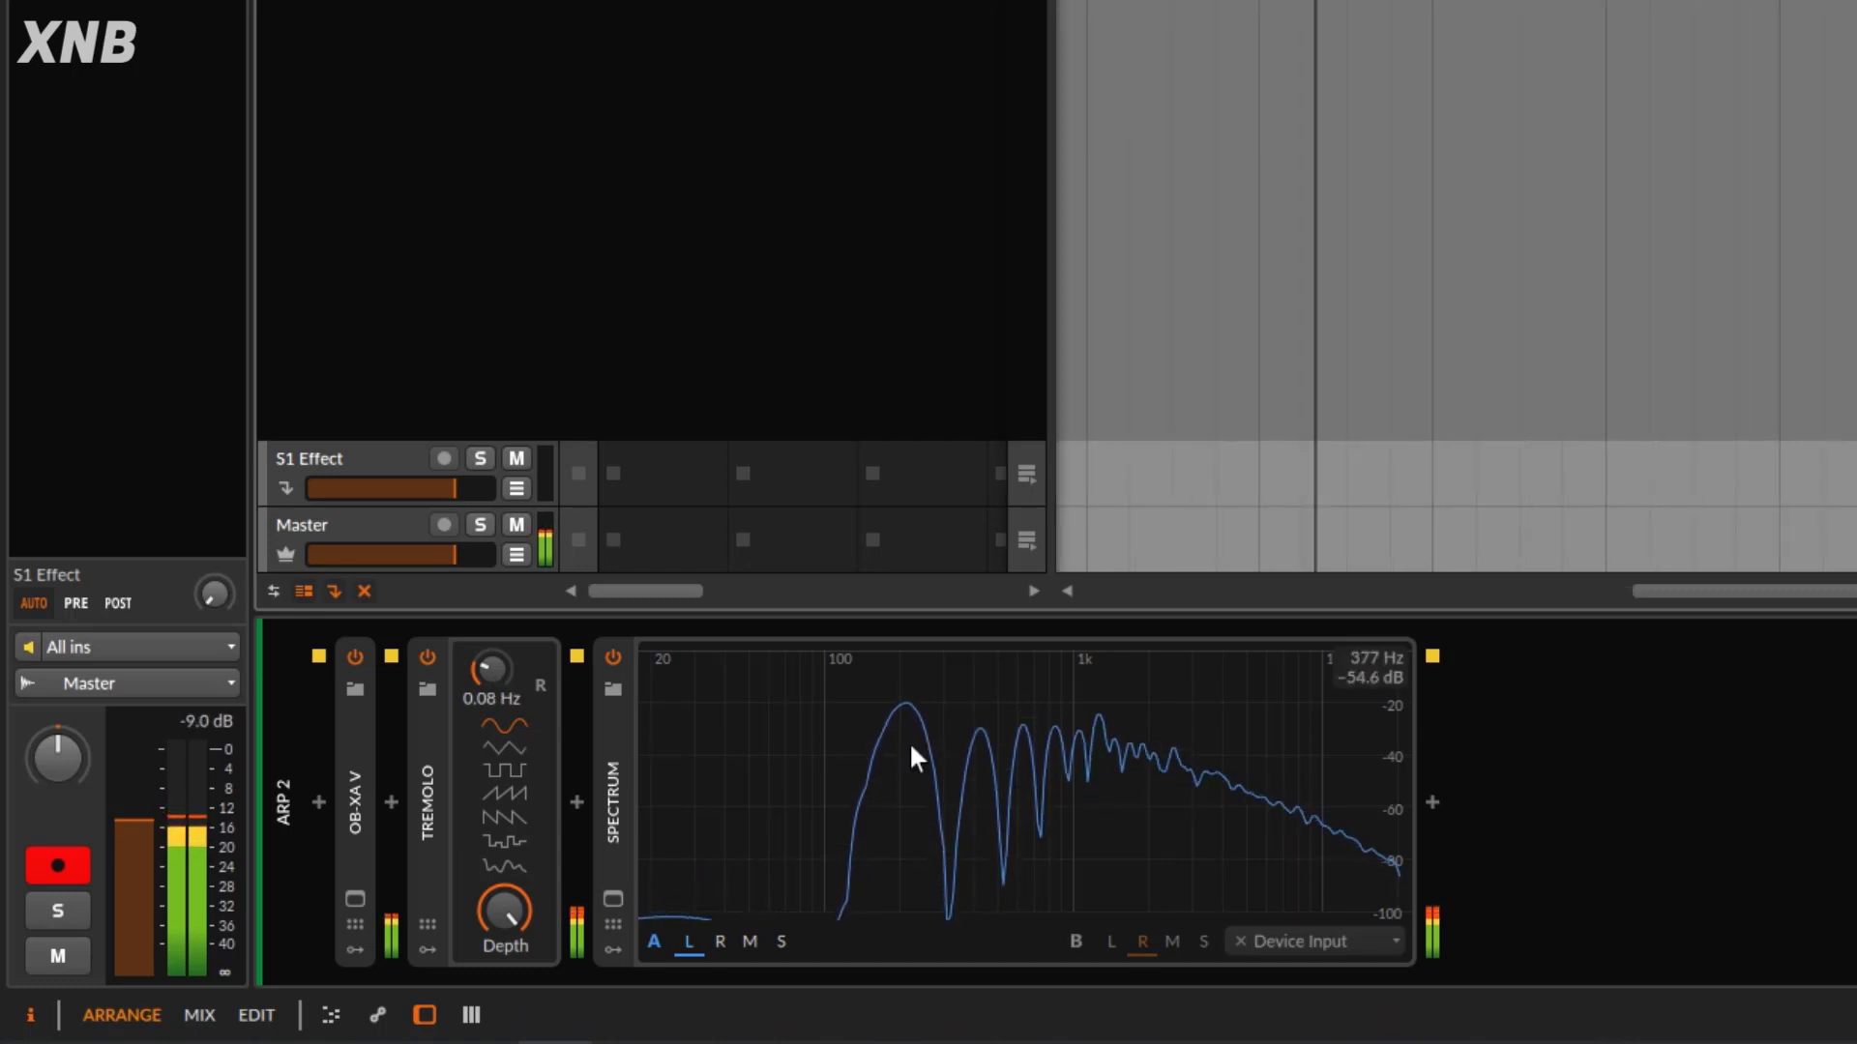
pyautogui.moveTo(490, 671); pyautogui.dragTo(490, 532)
pyautogui.moveTo(490, 672)
pyautogui.mouseDown()
pyautogui.moveTo(490, 592)
pyautogui.moveTo(490, 671)
pyautogui.mouseUp()
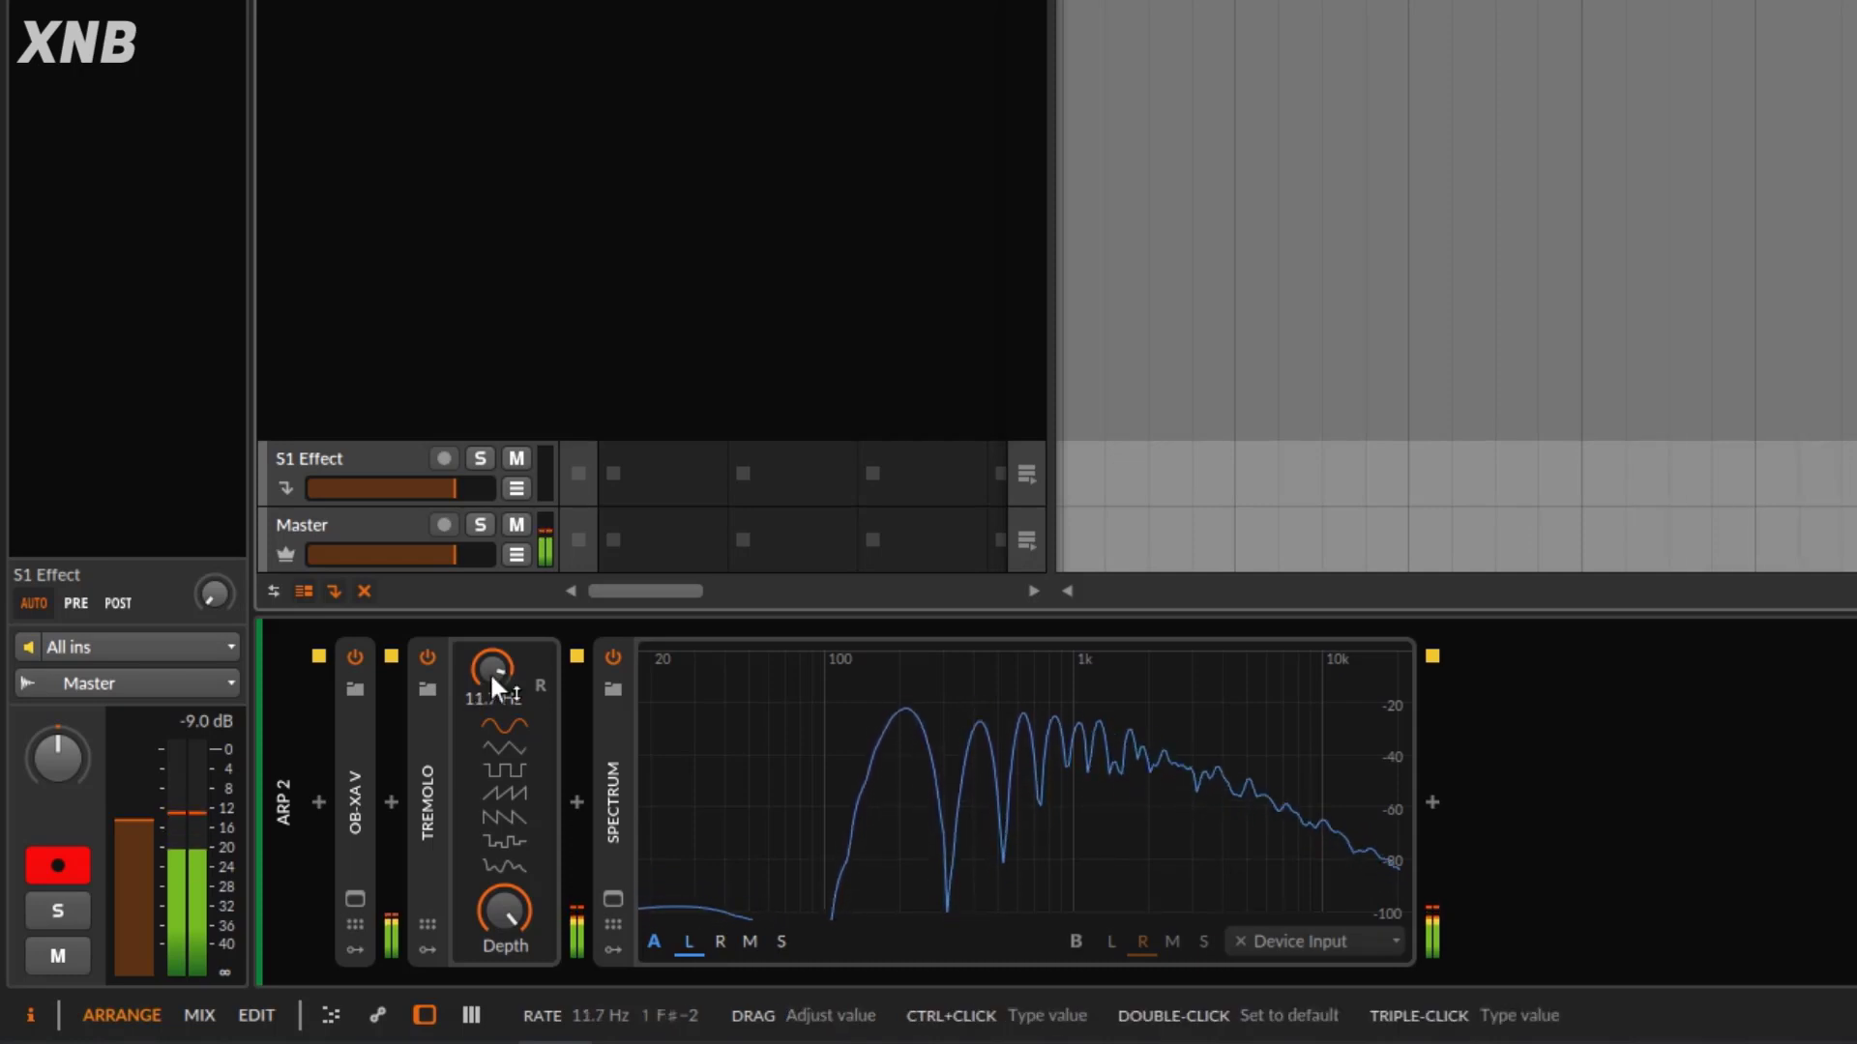
# - Audition the Tremolo with its depth reduced to 33%, and restore full depth
pyautogui.moveTo(499, 901); pyautogui.dragTo(499, 975)
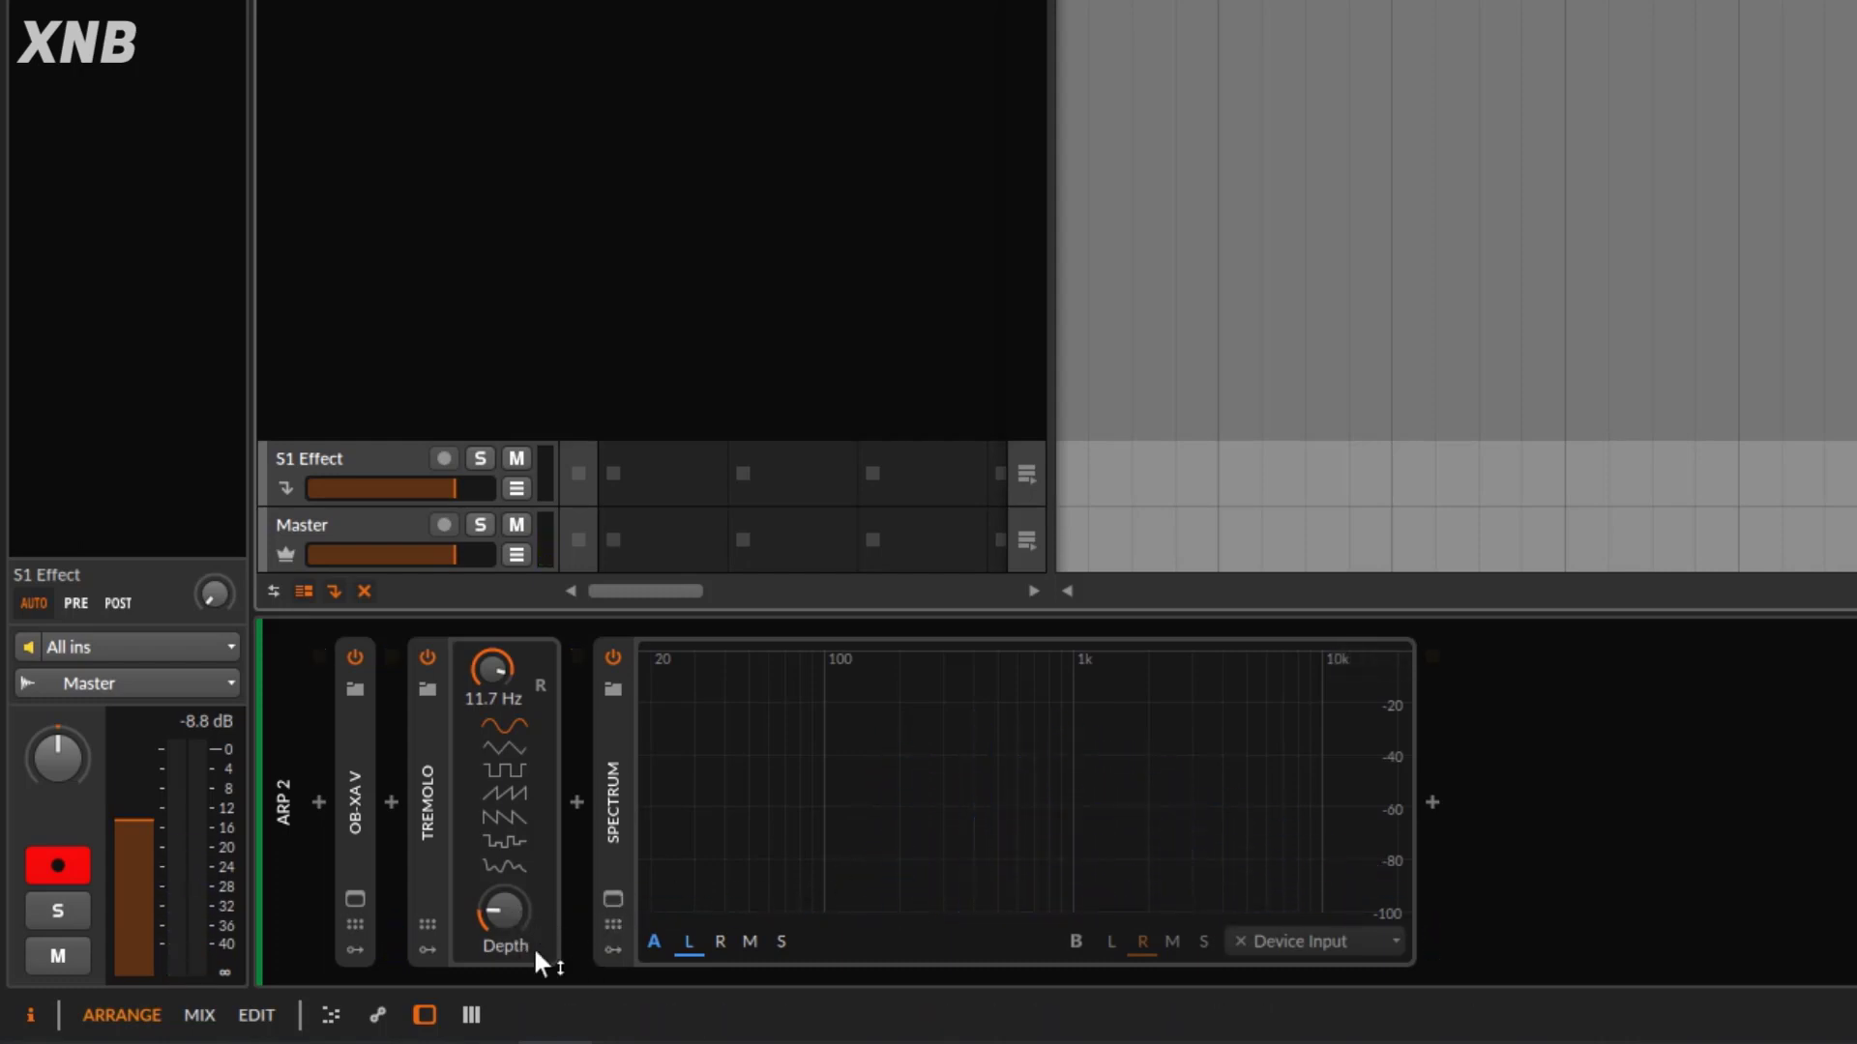
pyautogui.press('space')
pyautogui.moveTo(506, 913)
pyautogui.mouseDown()
pyautogui.moveTo(507, 967)
pyautogui.moveTo(507, 773)
pyautogui.moveTo(507, 993)
pyautogui.moveTo(506, 915)
pyautogui.mouseUp()
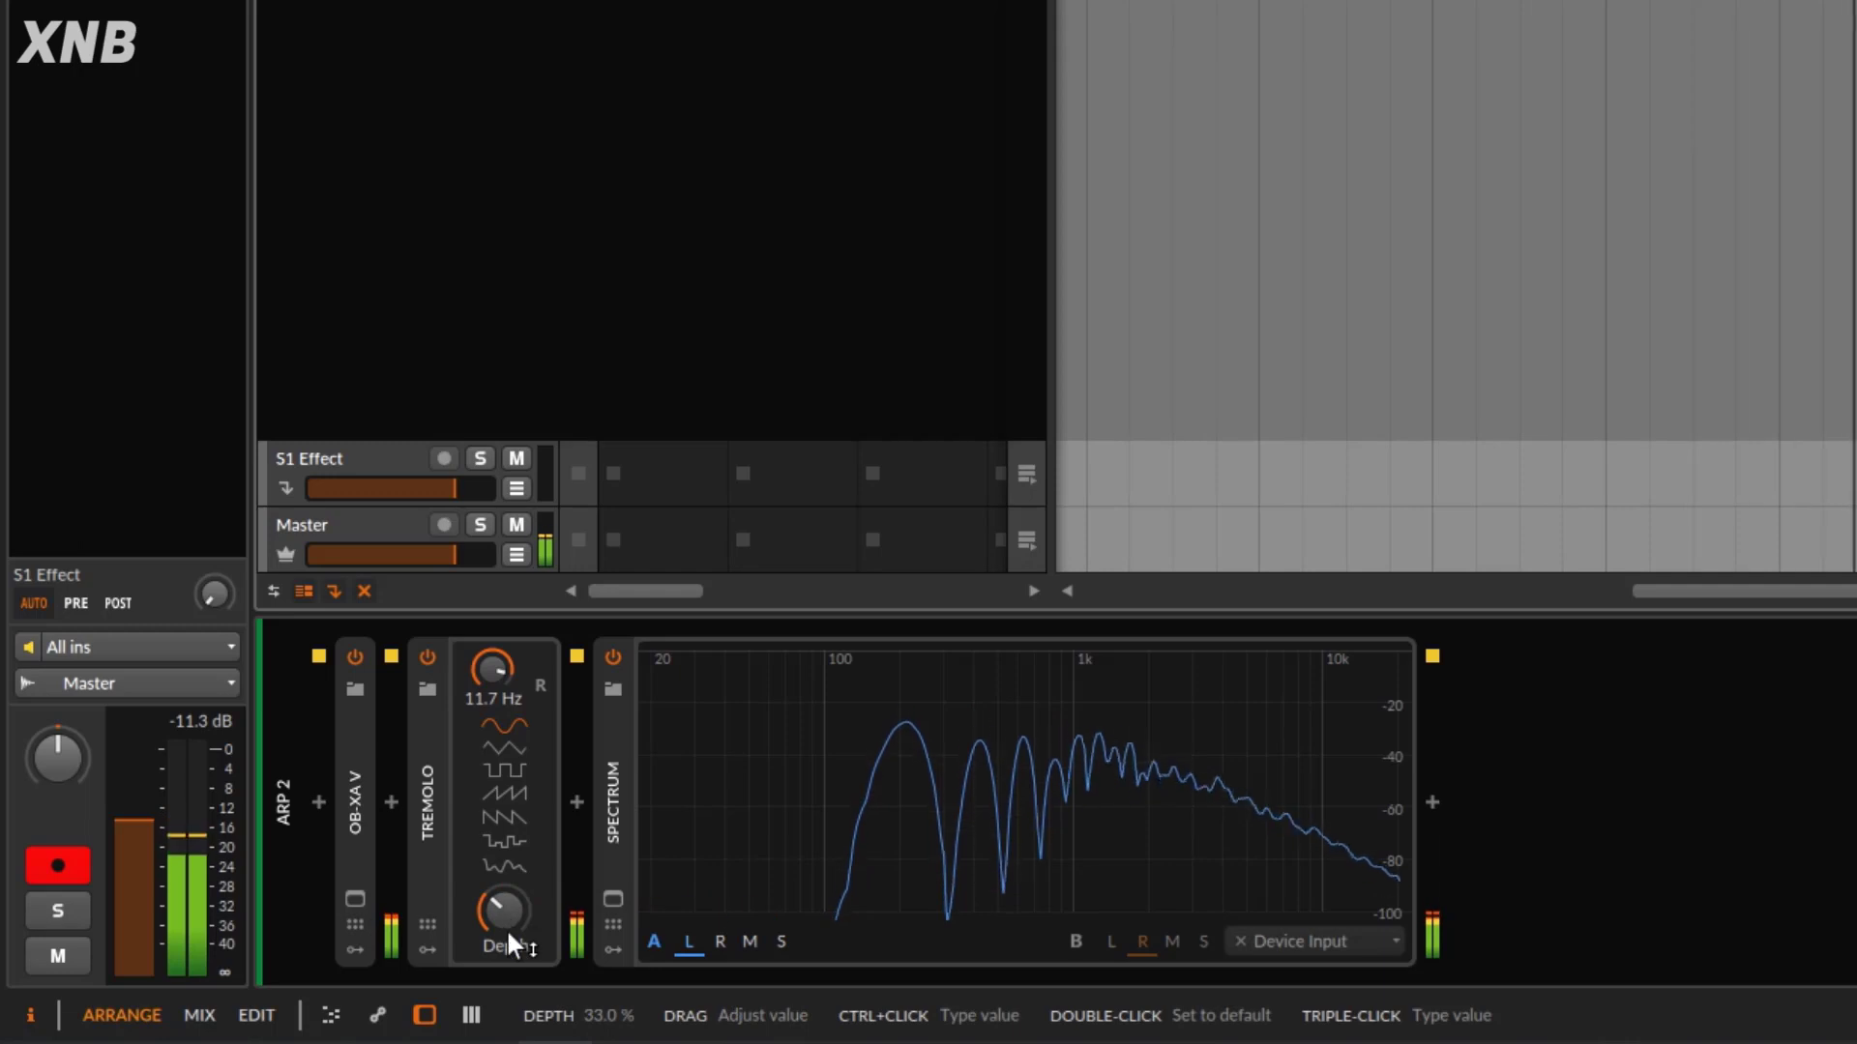
pyautogui.press('space')
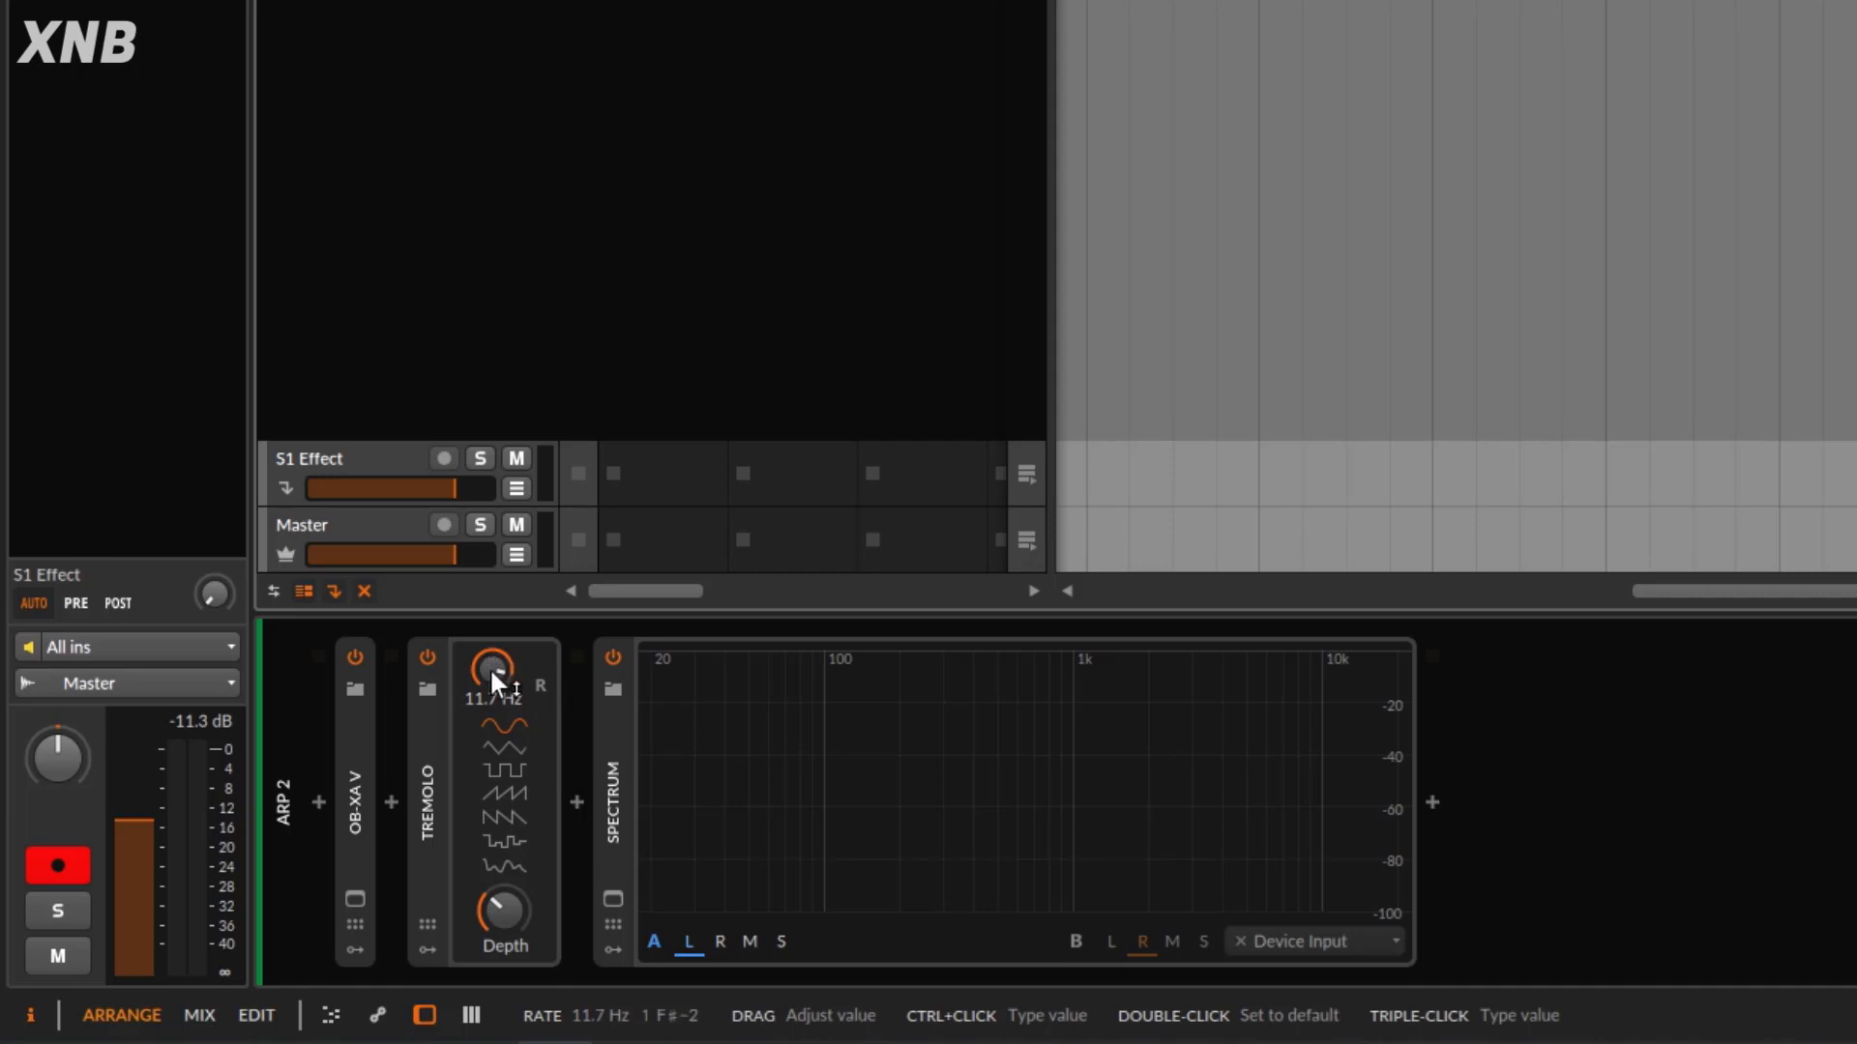
pyautogui.press('space')
pyautogui.moveTo(519, 908)
pyautogui.mouseDown()
pyautogui.moveTo(520, 923)
pyautogui.moveTo(519, 908)
pyautogui.mouseUp()
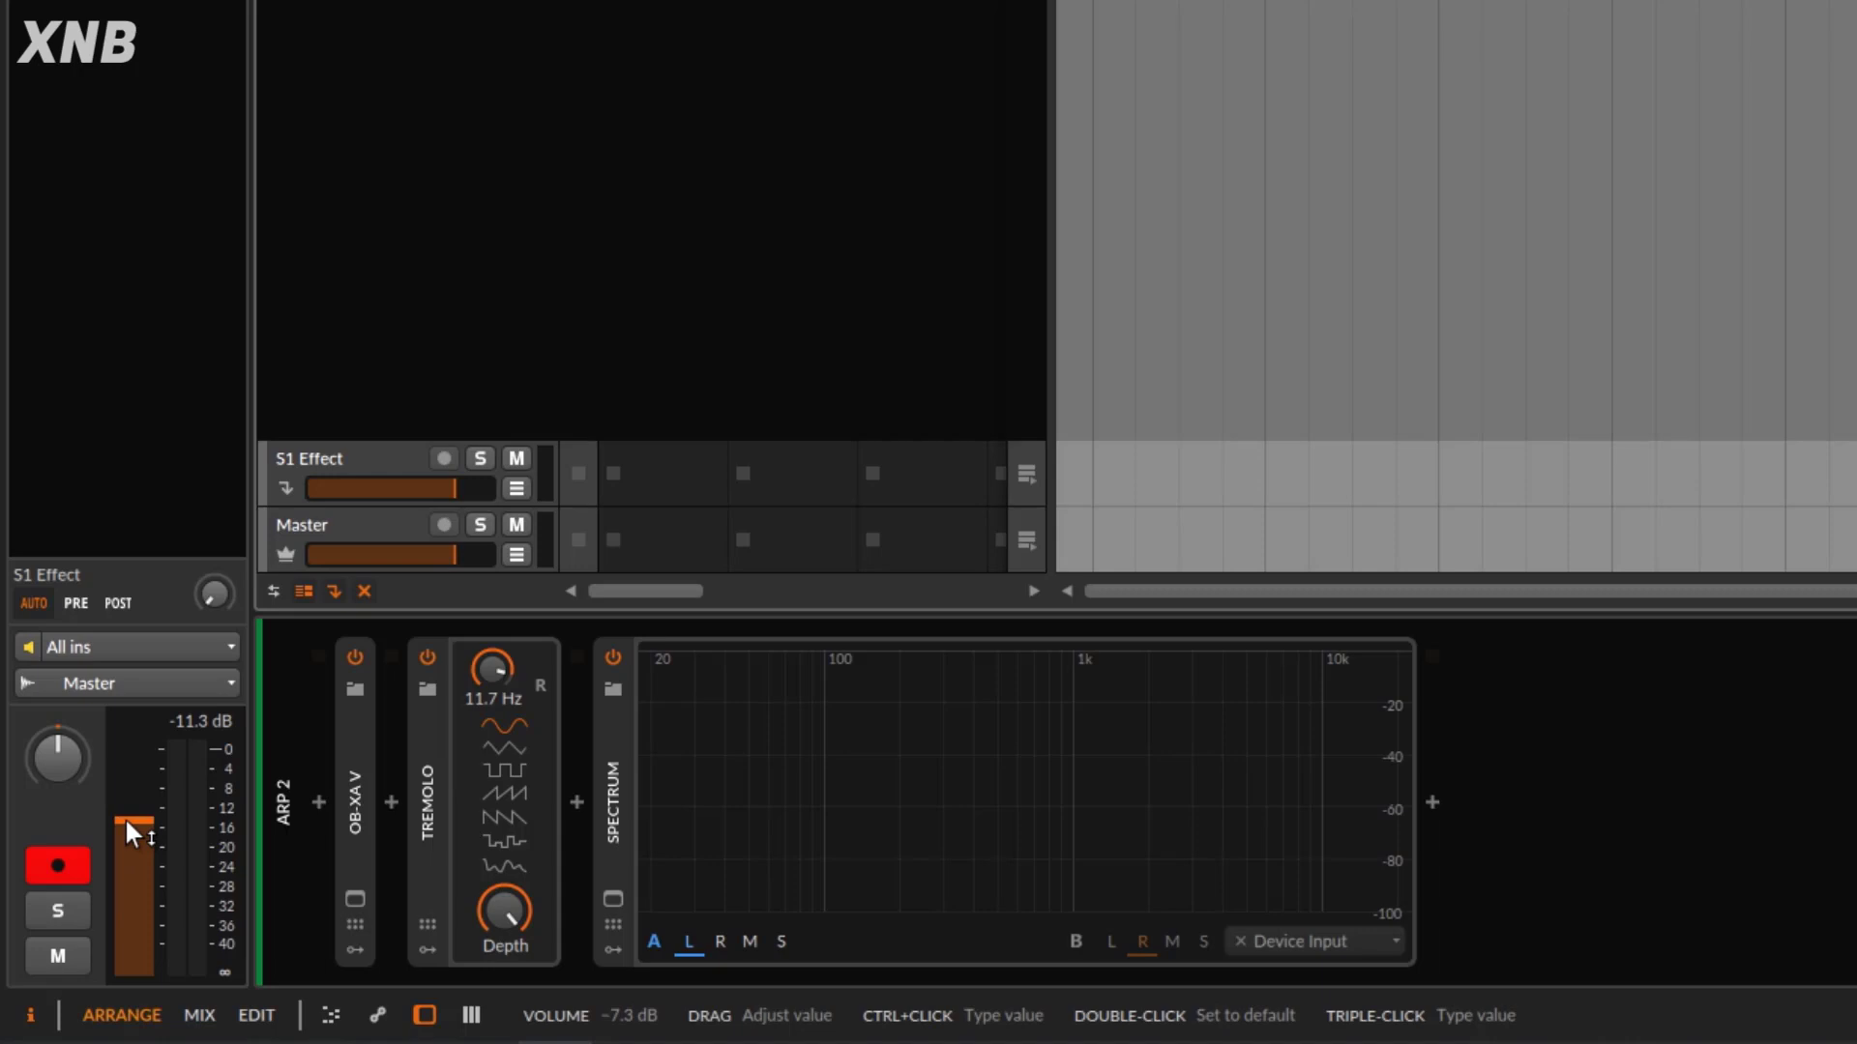
# - Try the Arp 2 track's volume at about -11 dB and -6 dB, and settle between the two
pyautogui.moveTo(126, 822); pyautogui.dragTo(127, 822)
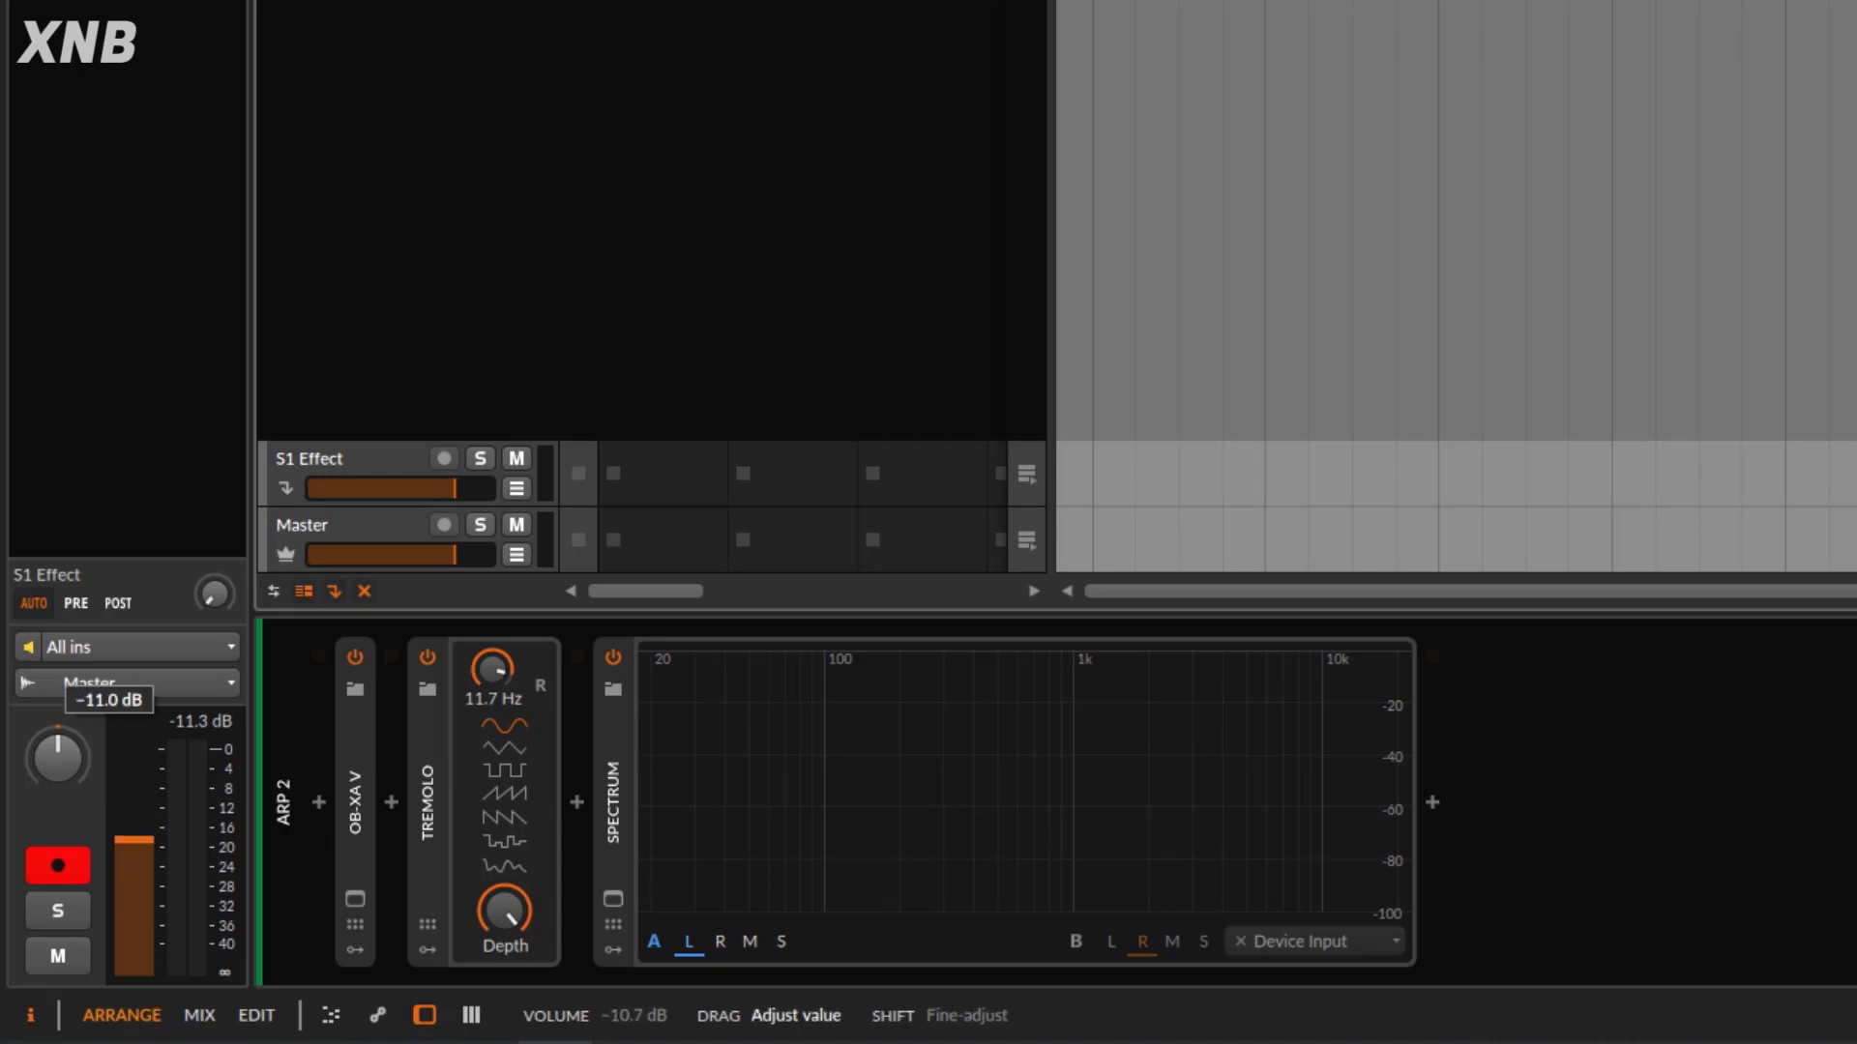
pyautogui.moveTo(134, 862); pyautogui.dragTo(133, 809)
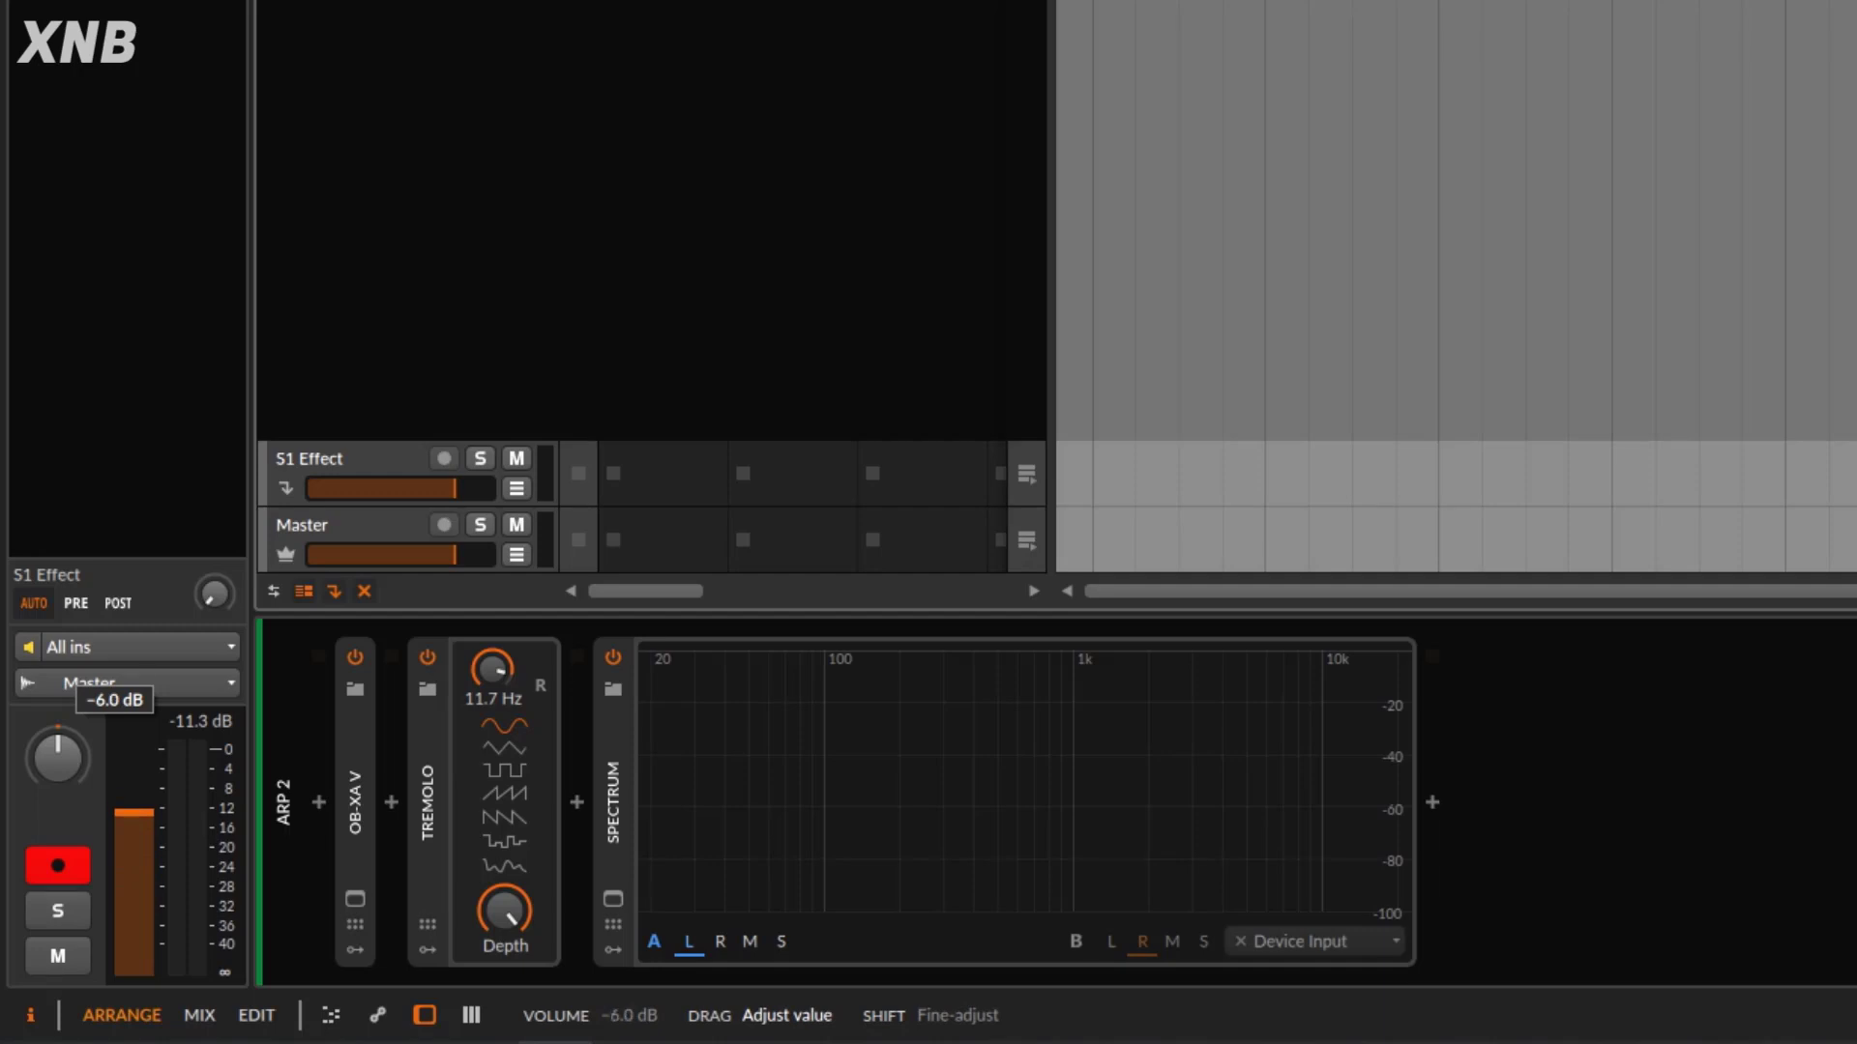
pyautogui.moveTo(134, 811)
pyautogui.mouseDown()
pyautogui.moveTo(134, 956)
pyautogui.moveTo(134, 822)
pyautogui.mouseUp()
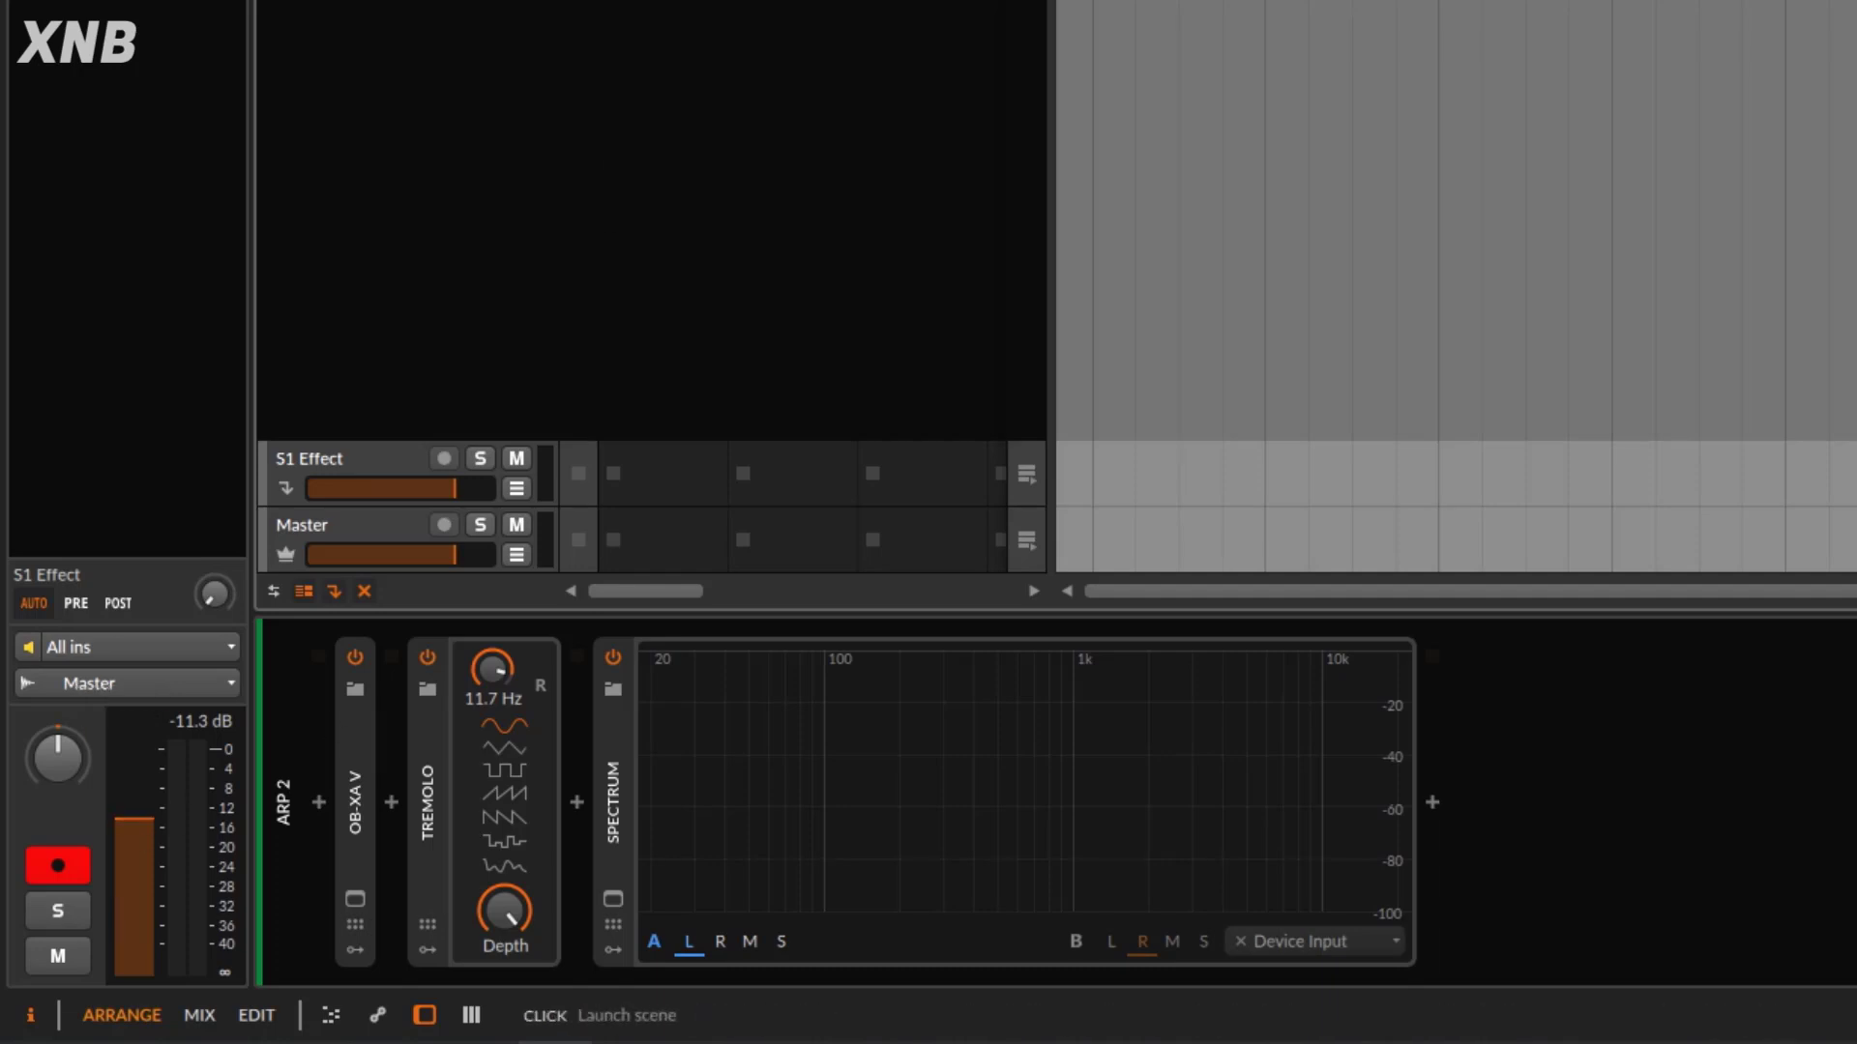
# - Play the clip with the Tremolo bypassed and raise the Arp 2 track's volume slightly to compare levels
pyautogui.press('space')
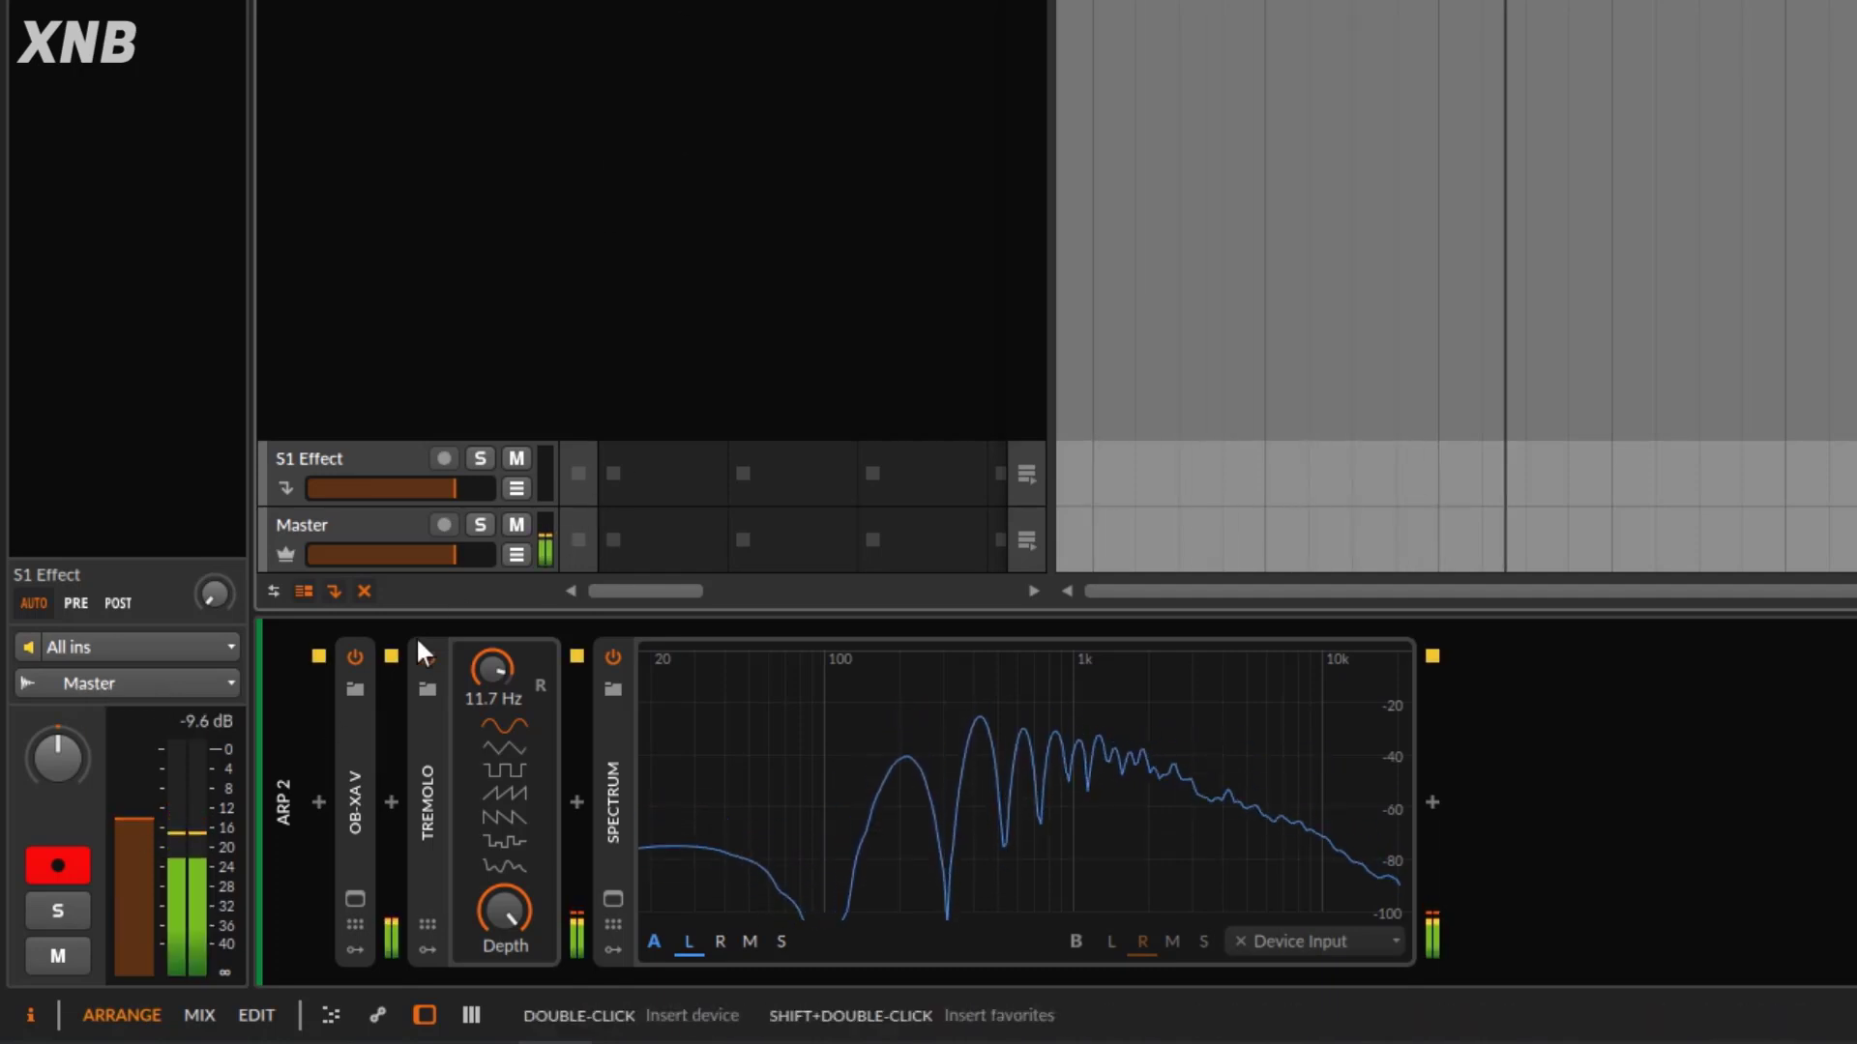
pyautogui.click(426, 658)
pyautogui.moveTo(134, 831)
pyautogui.mouseDown()
pyautogui.moveTo(133, 888)
pyautogui.moveTo(134, 788)
pyautogui.moveTo(133, 972)
pyautogui.moveTo(133, 781)
pyautogui.moveTo(133, 972)
pyautogui.moveTo(133, 784)
pyautogui.moveTo(134, 972)
pyautogui.moveTo(133, 796)
pyautogui.moveTo(134, 815)
pyautogui.mouseUp()
pyautogui.press('space')
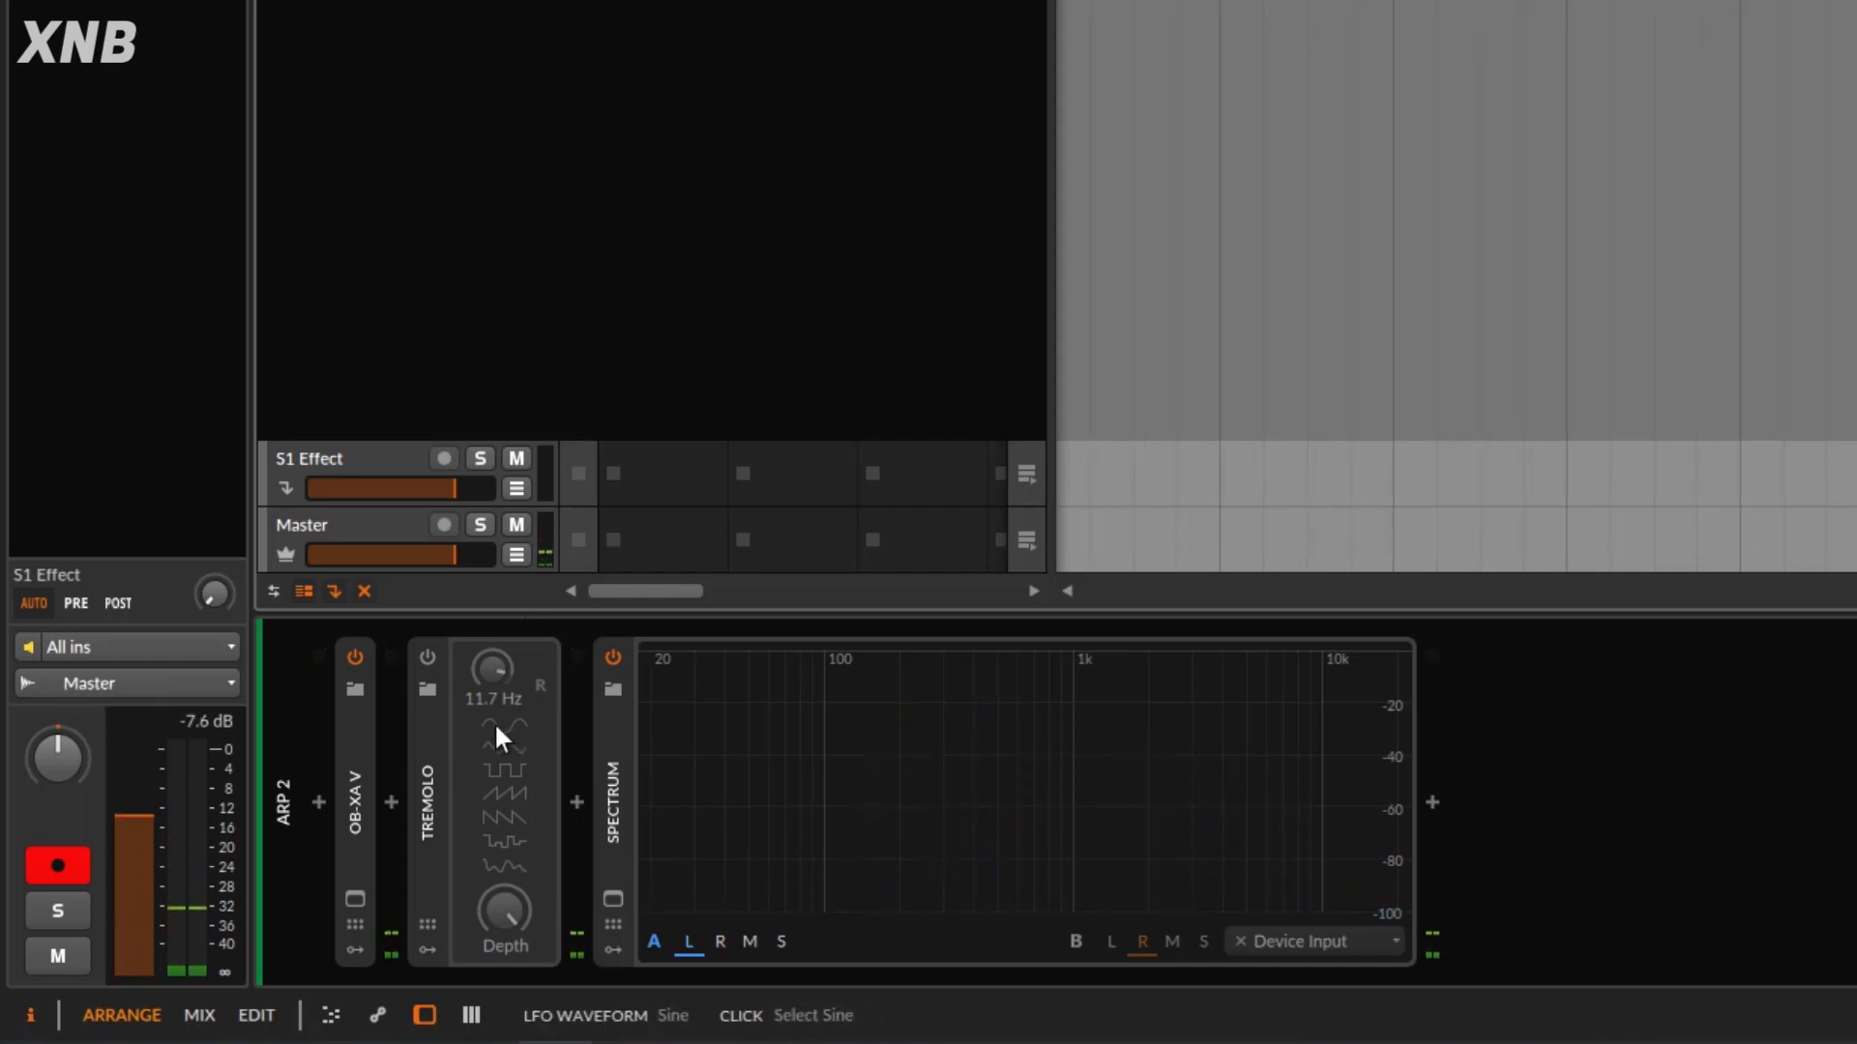
# - Re-enable the Tremolo and slow its rate to 0.75 Hz while the clip plays
pyautogui.click(428, 658)
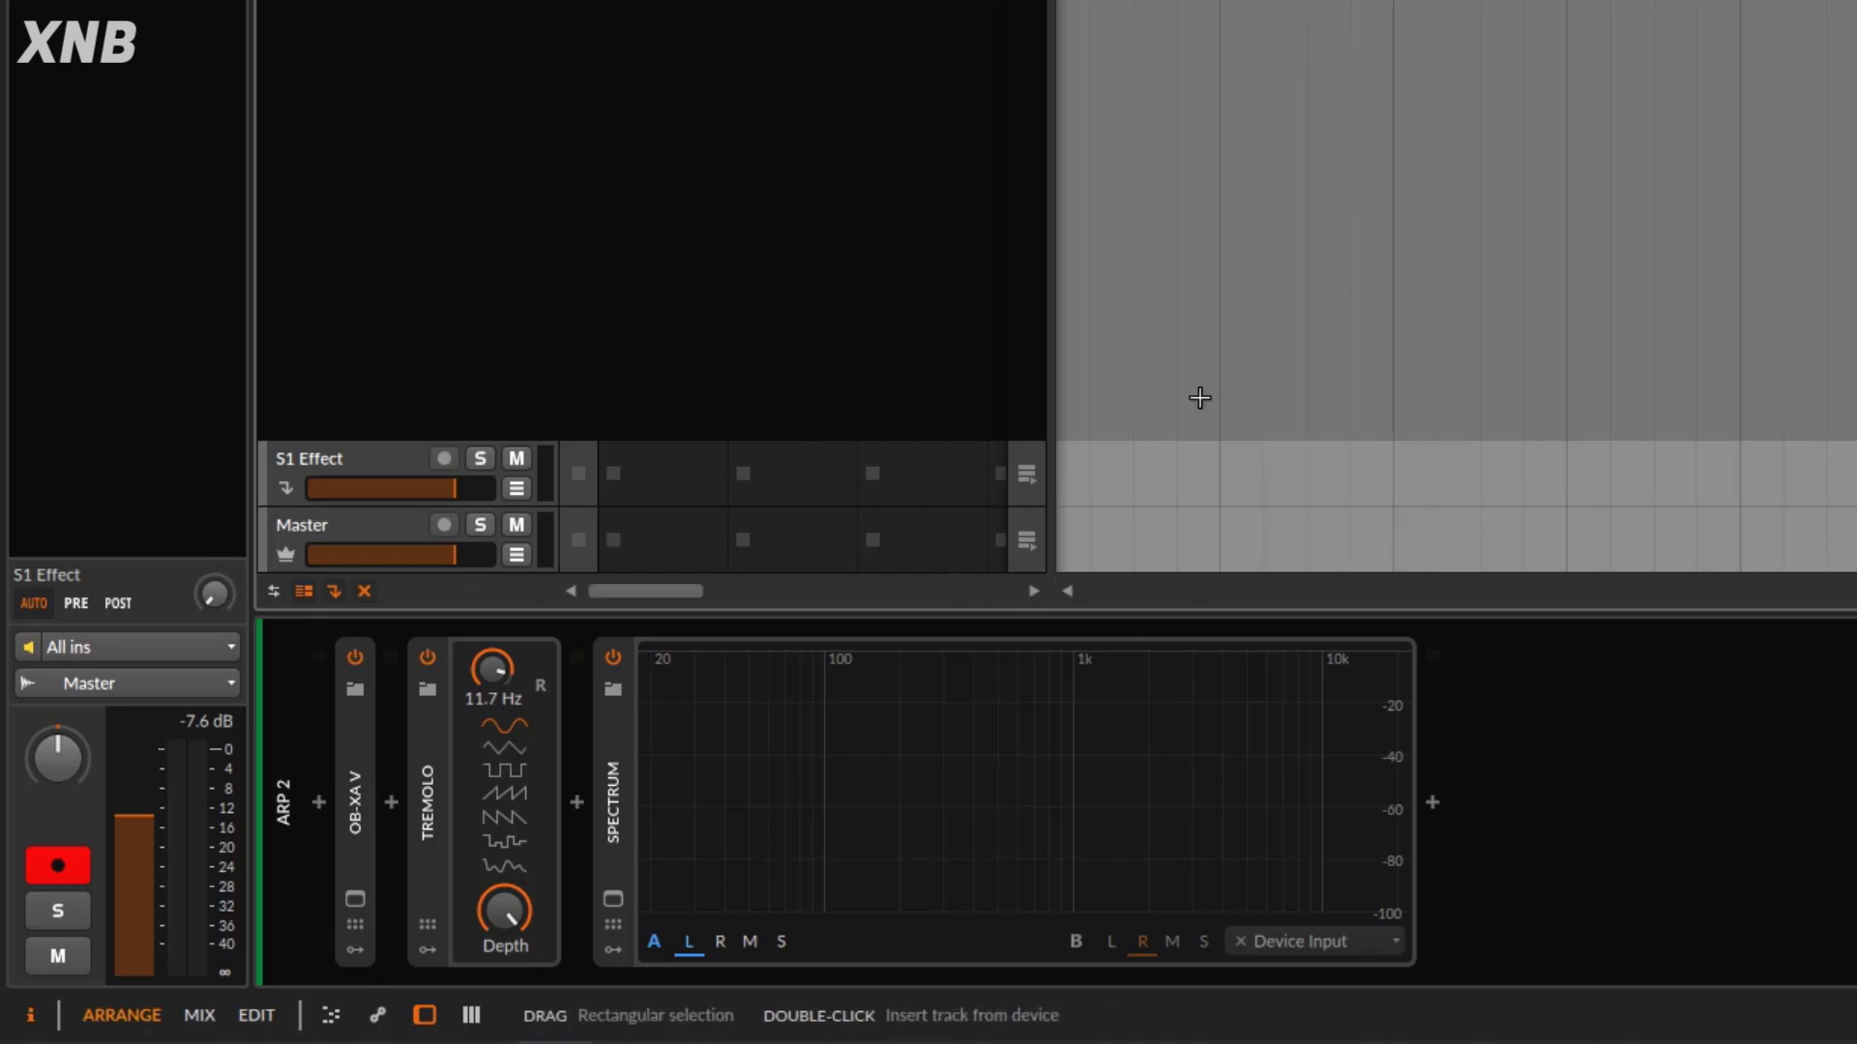
pyautogui.press('space')
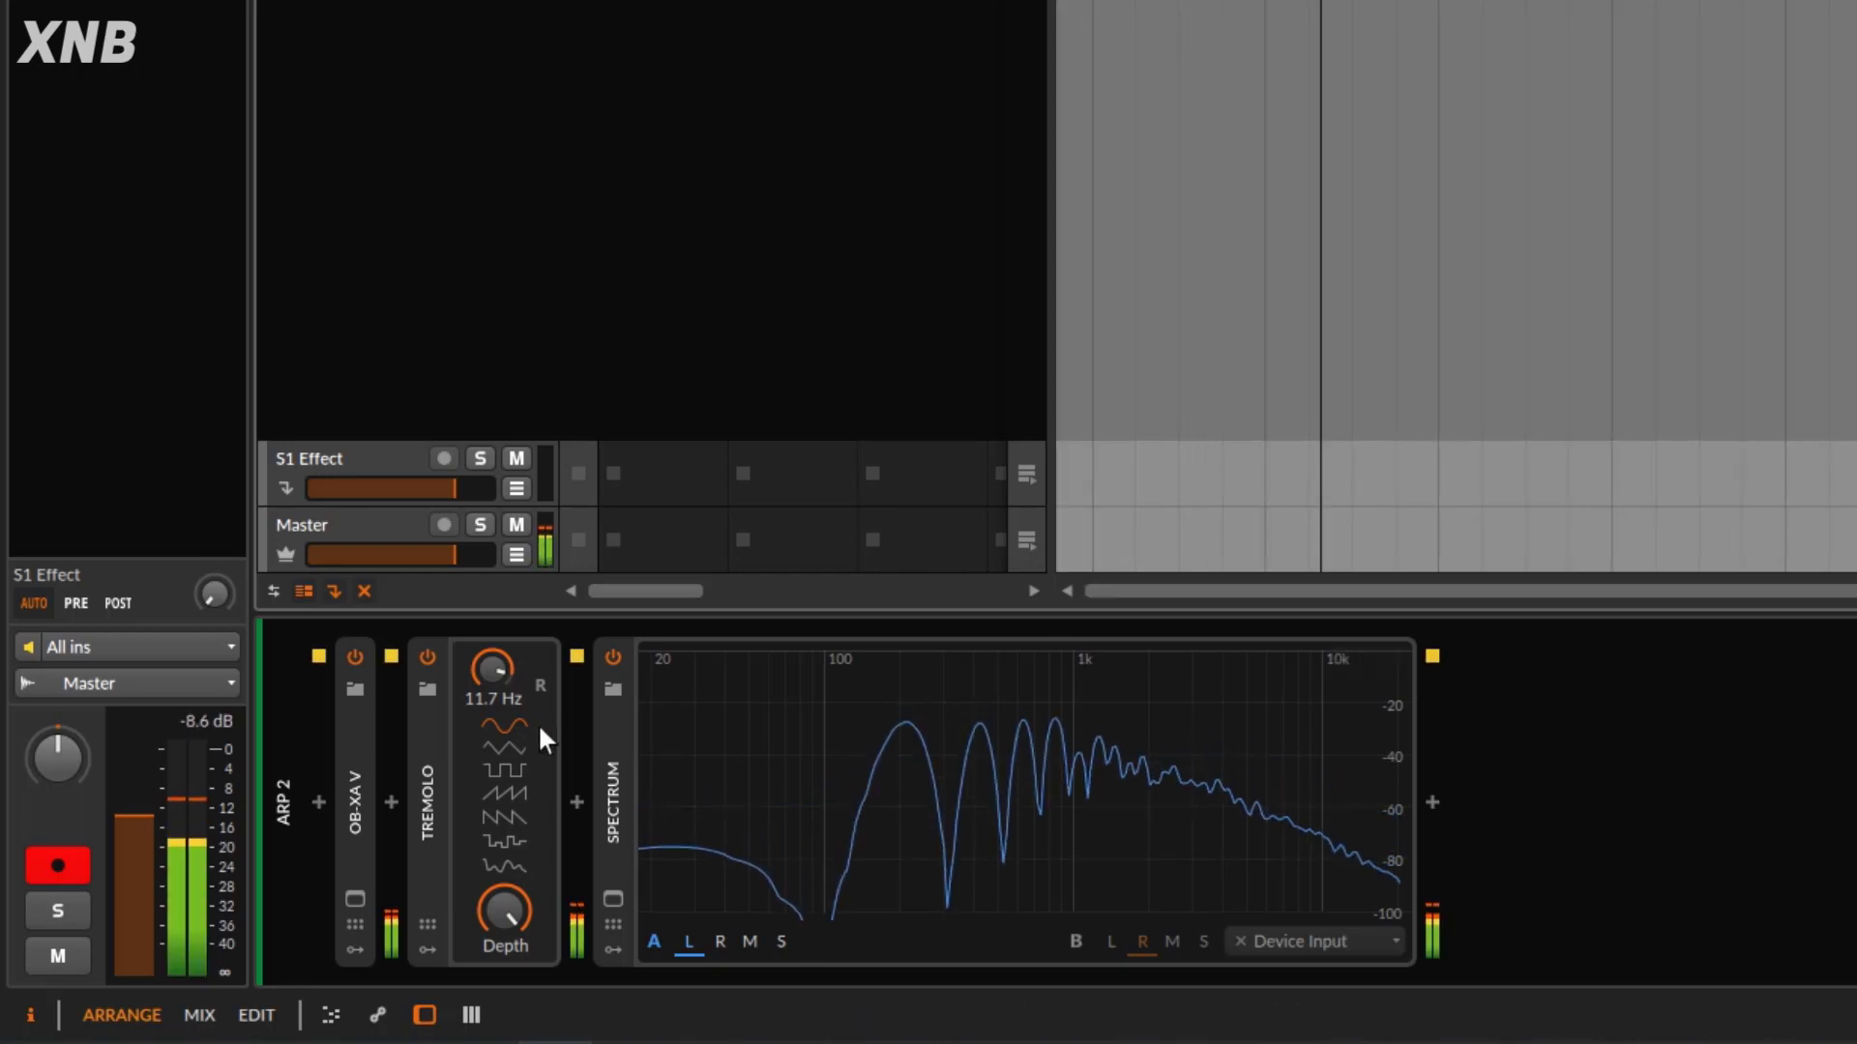
pyautogui.moveTo(488, 673); pyautogui.dragTo(487, 735)
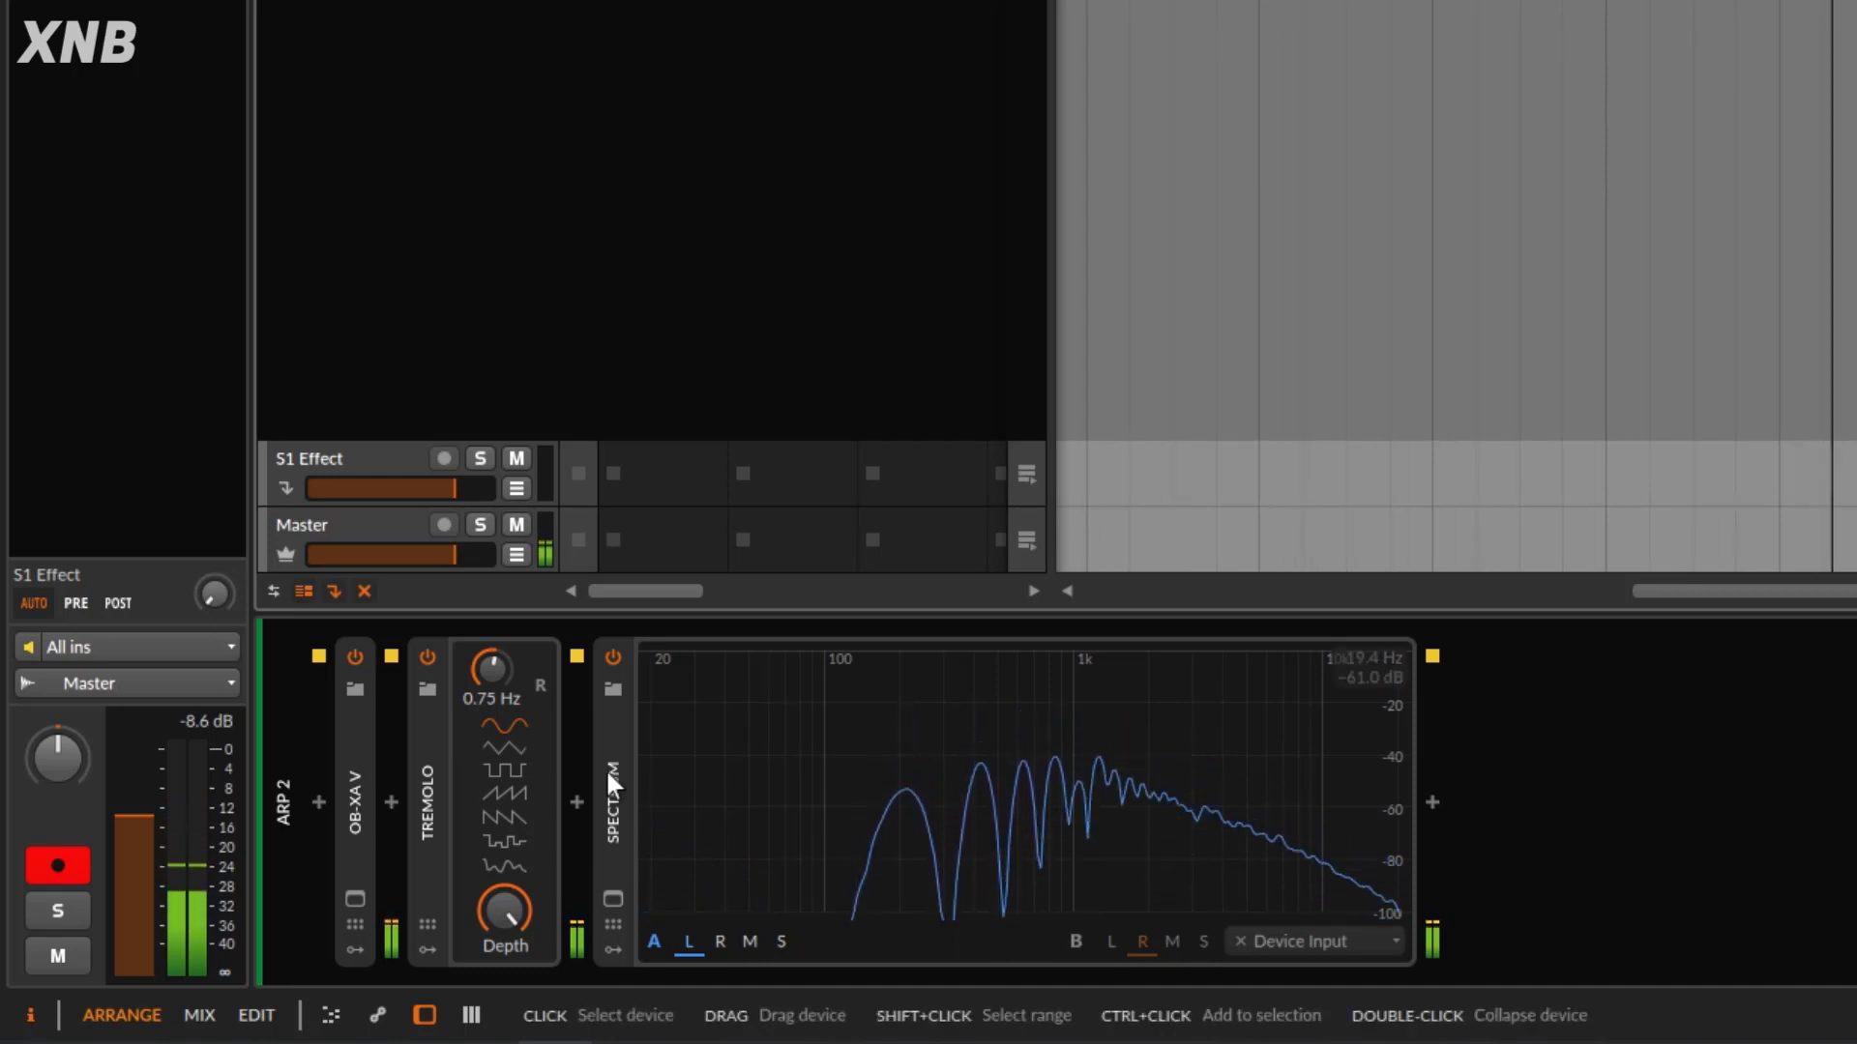
# - Set the Tremolo's LFO waveform to Triangle and compare it with Sine during playback, ending on Triangle
pyautogui.click(512, 748)
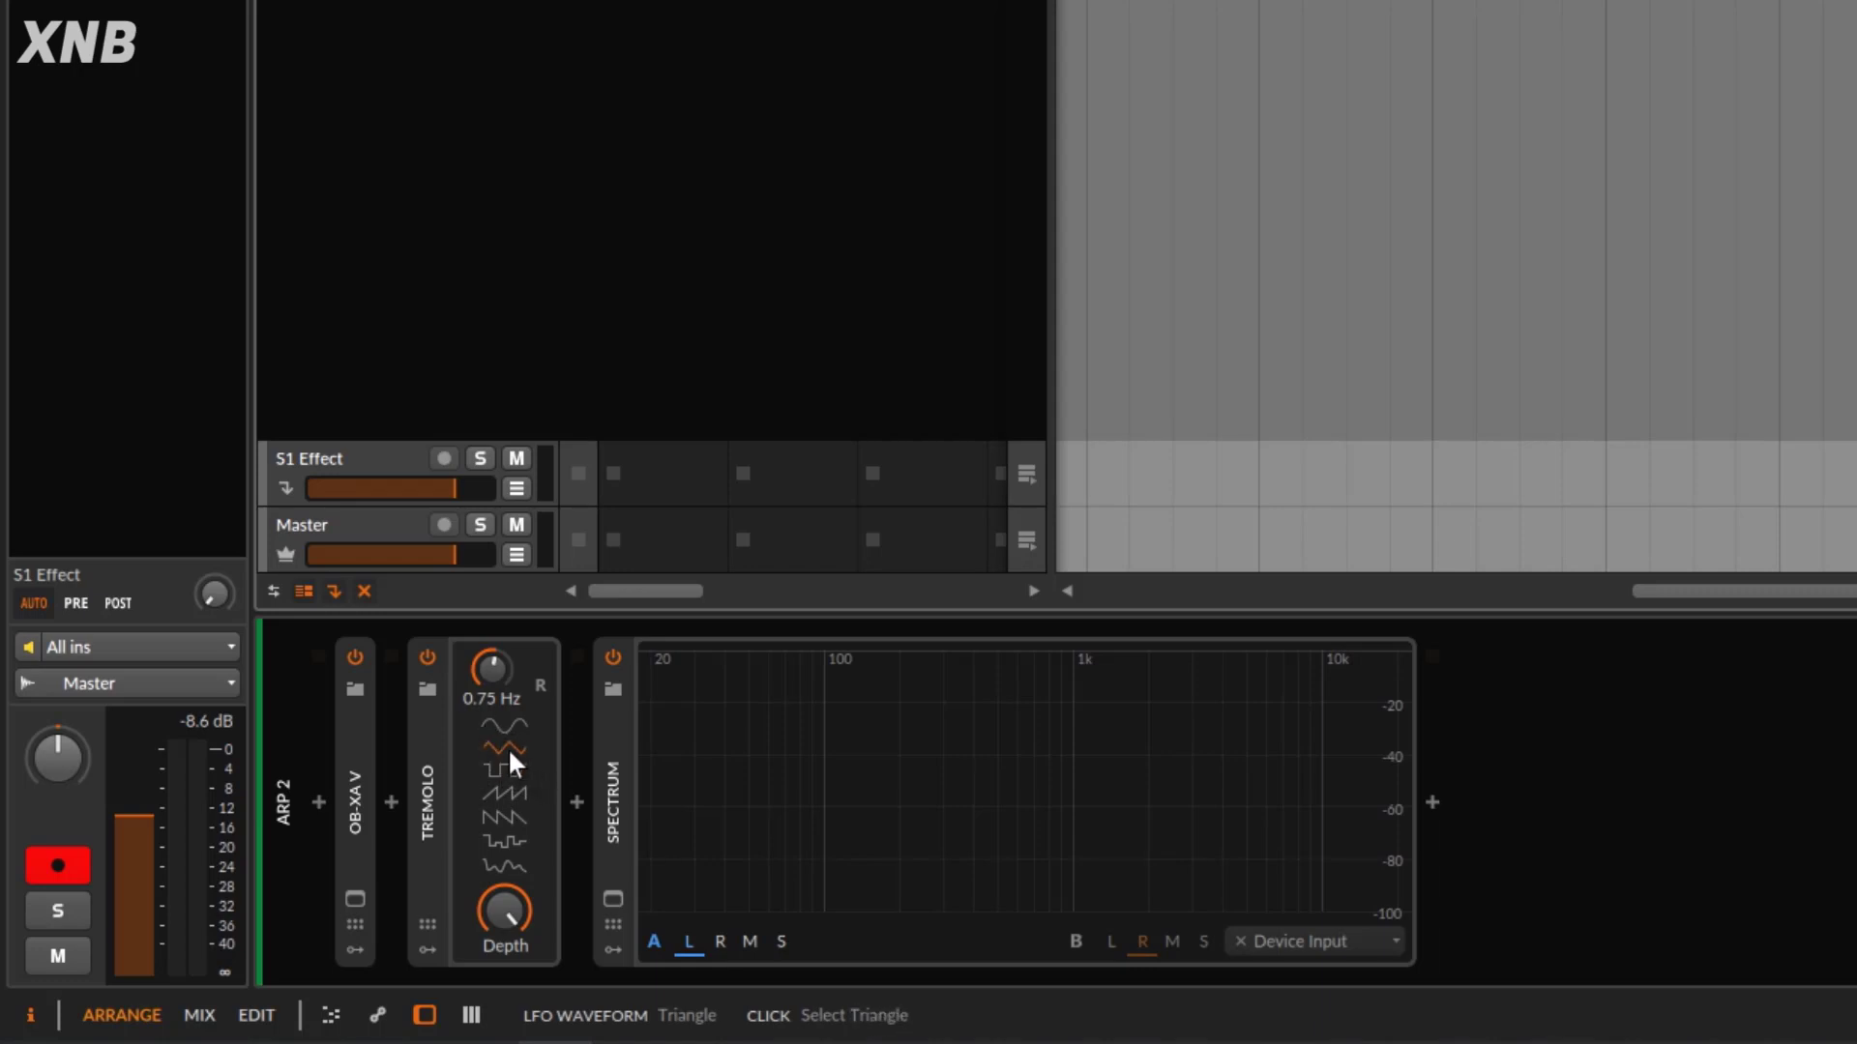
pyautogui.press('space')
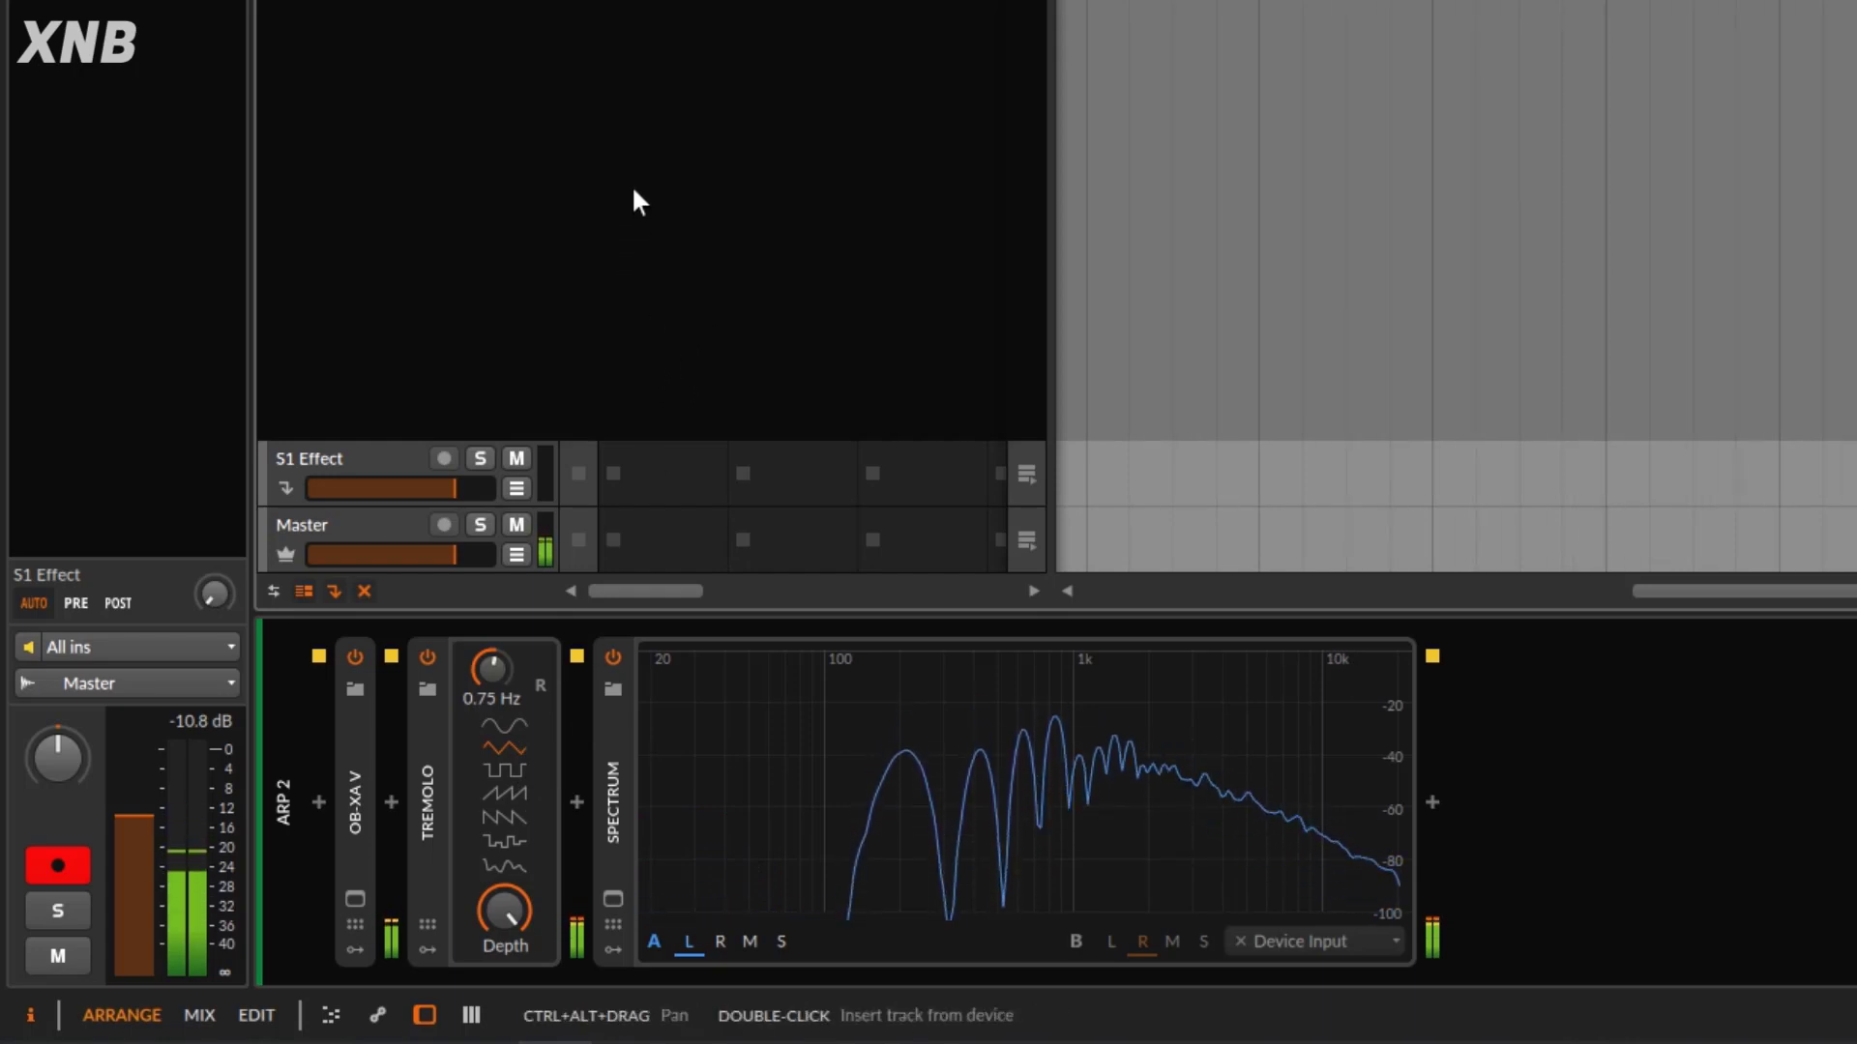
pyautogui.click(505, 727)
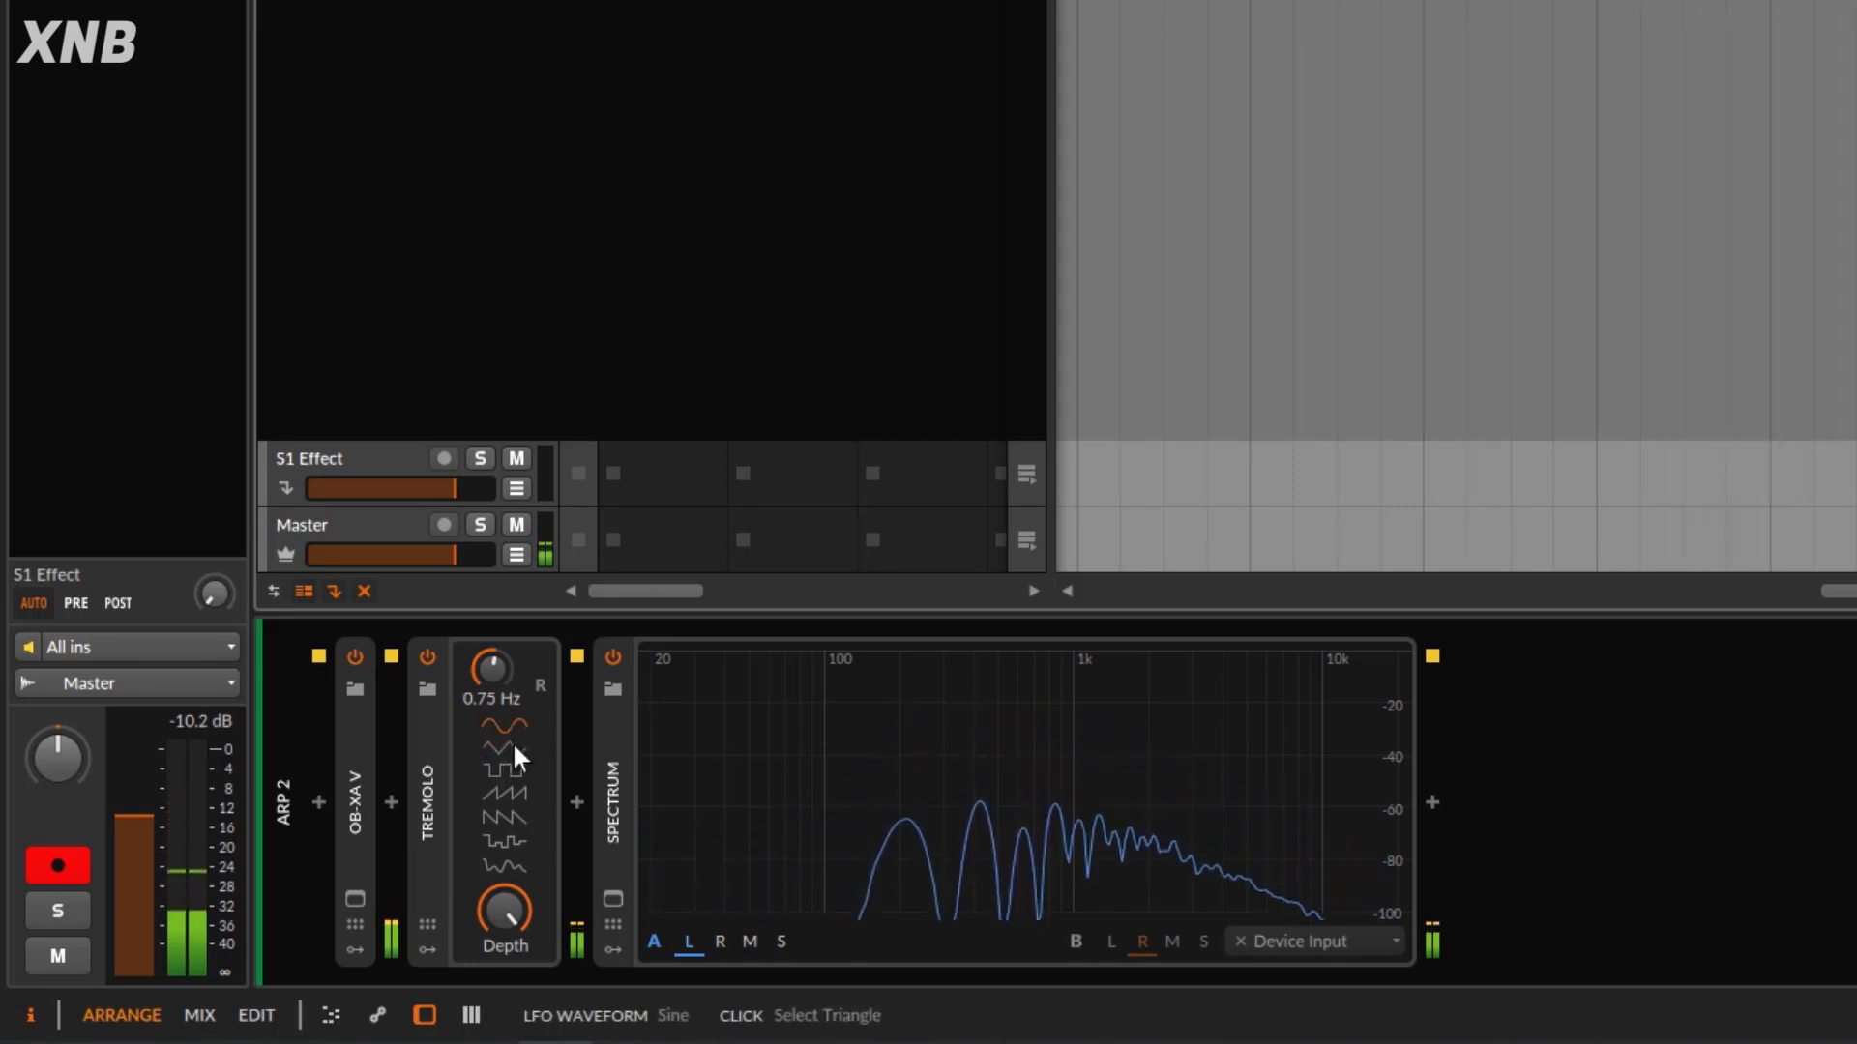
pyautogui.click(517, 751)
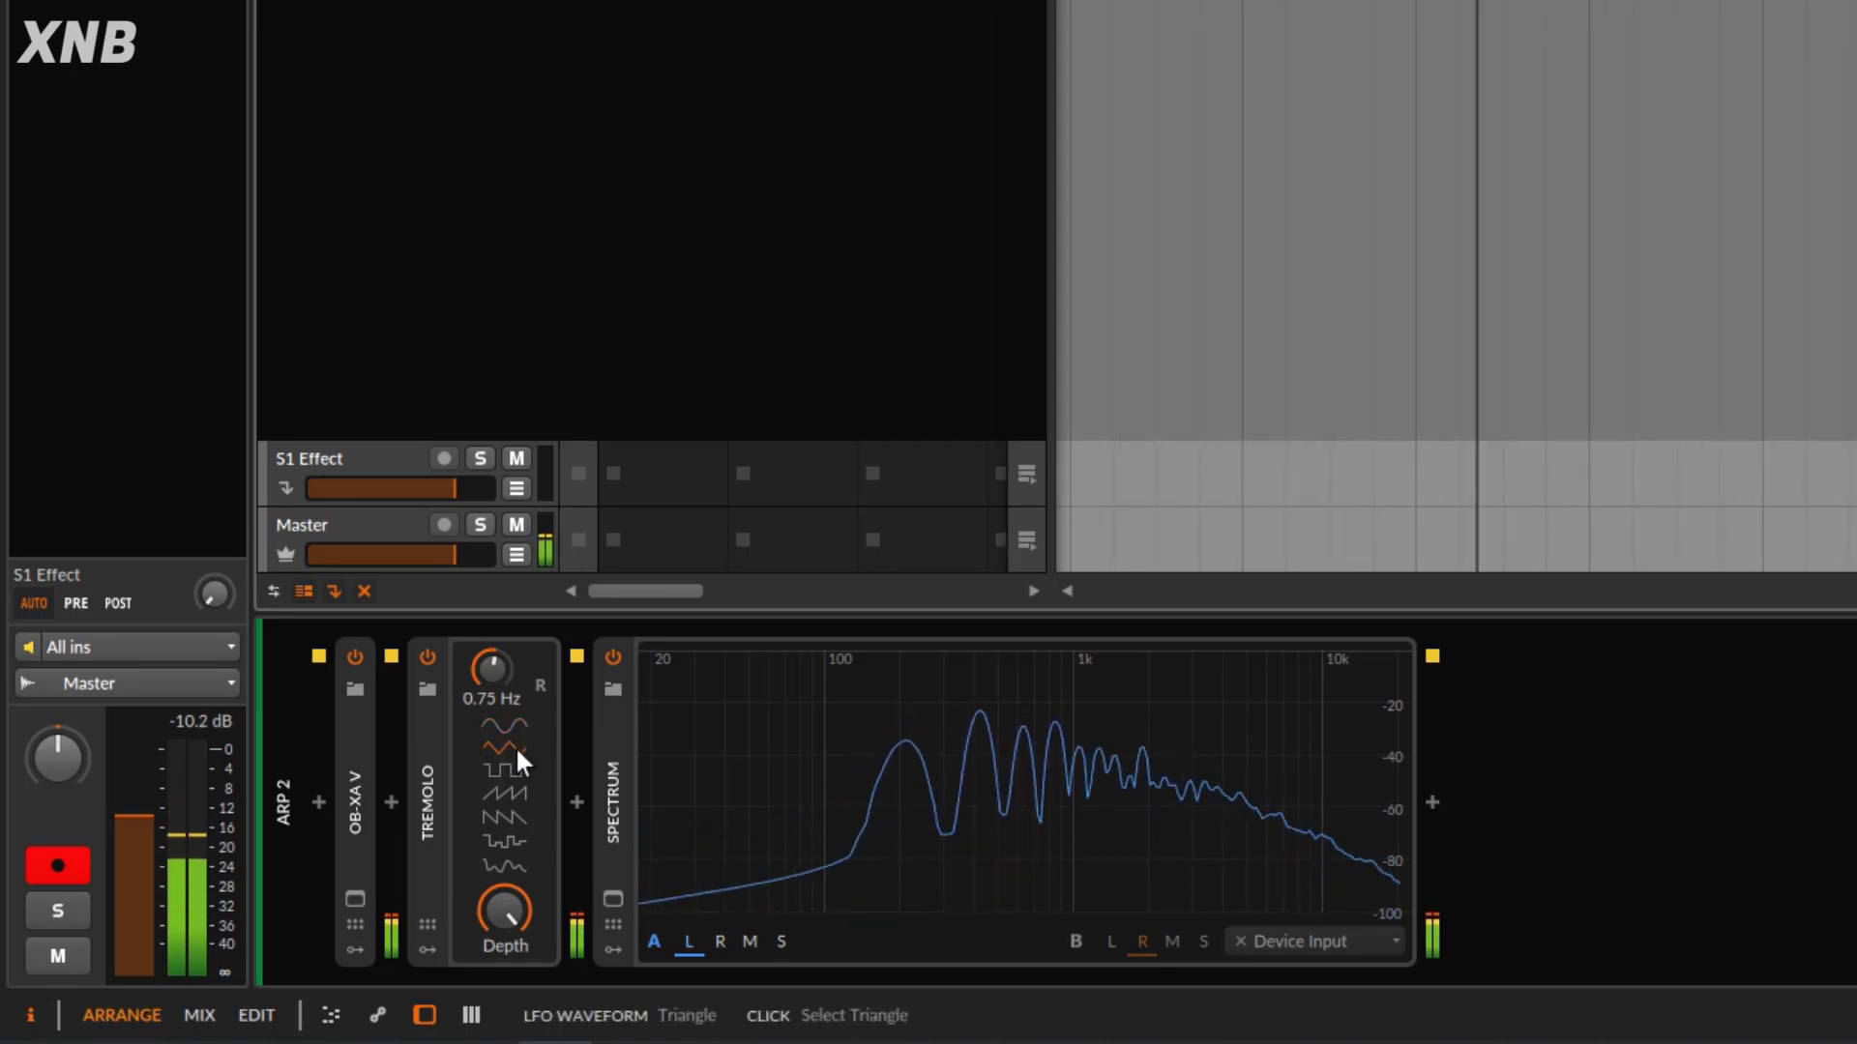
pyautogui.press('space')
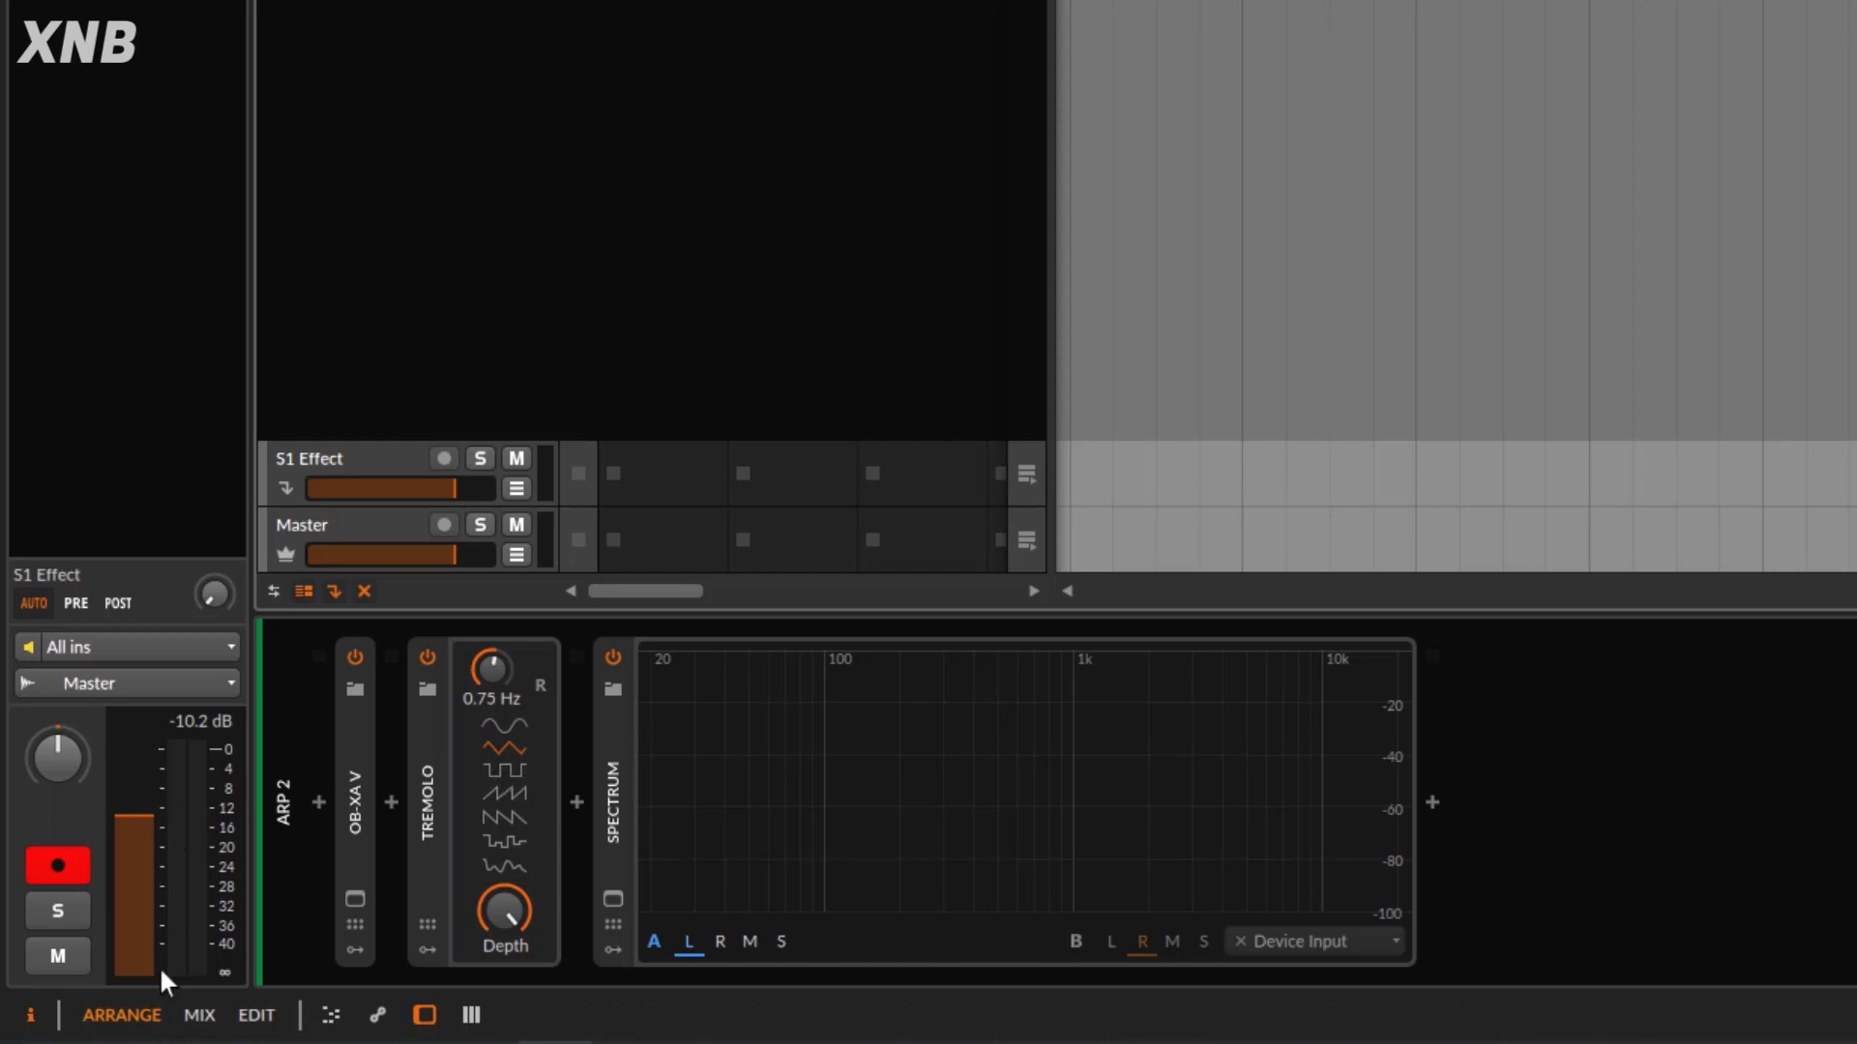
# - Switch the Tremolo's LFO waveform to Square and set the rate to 1.22 Hz while the clip plays
pyautogui.click(517, 769)
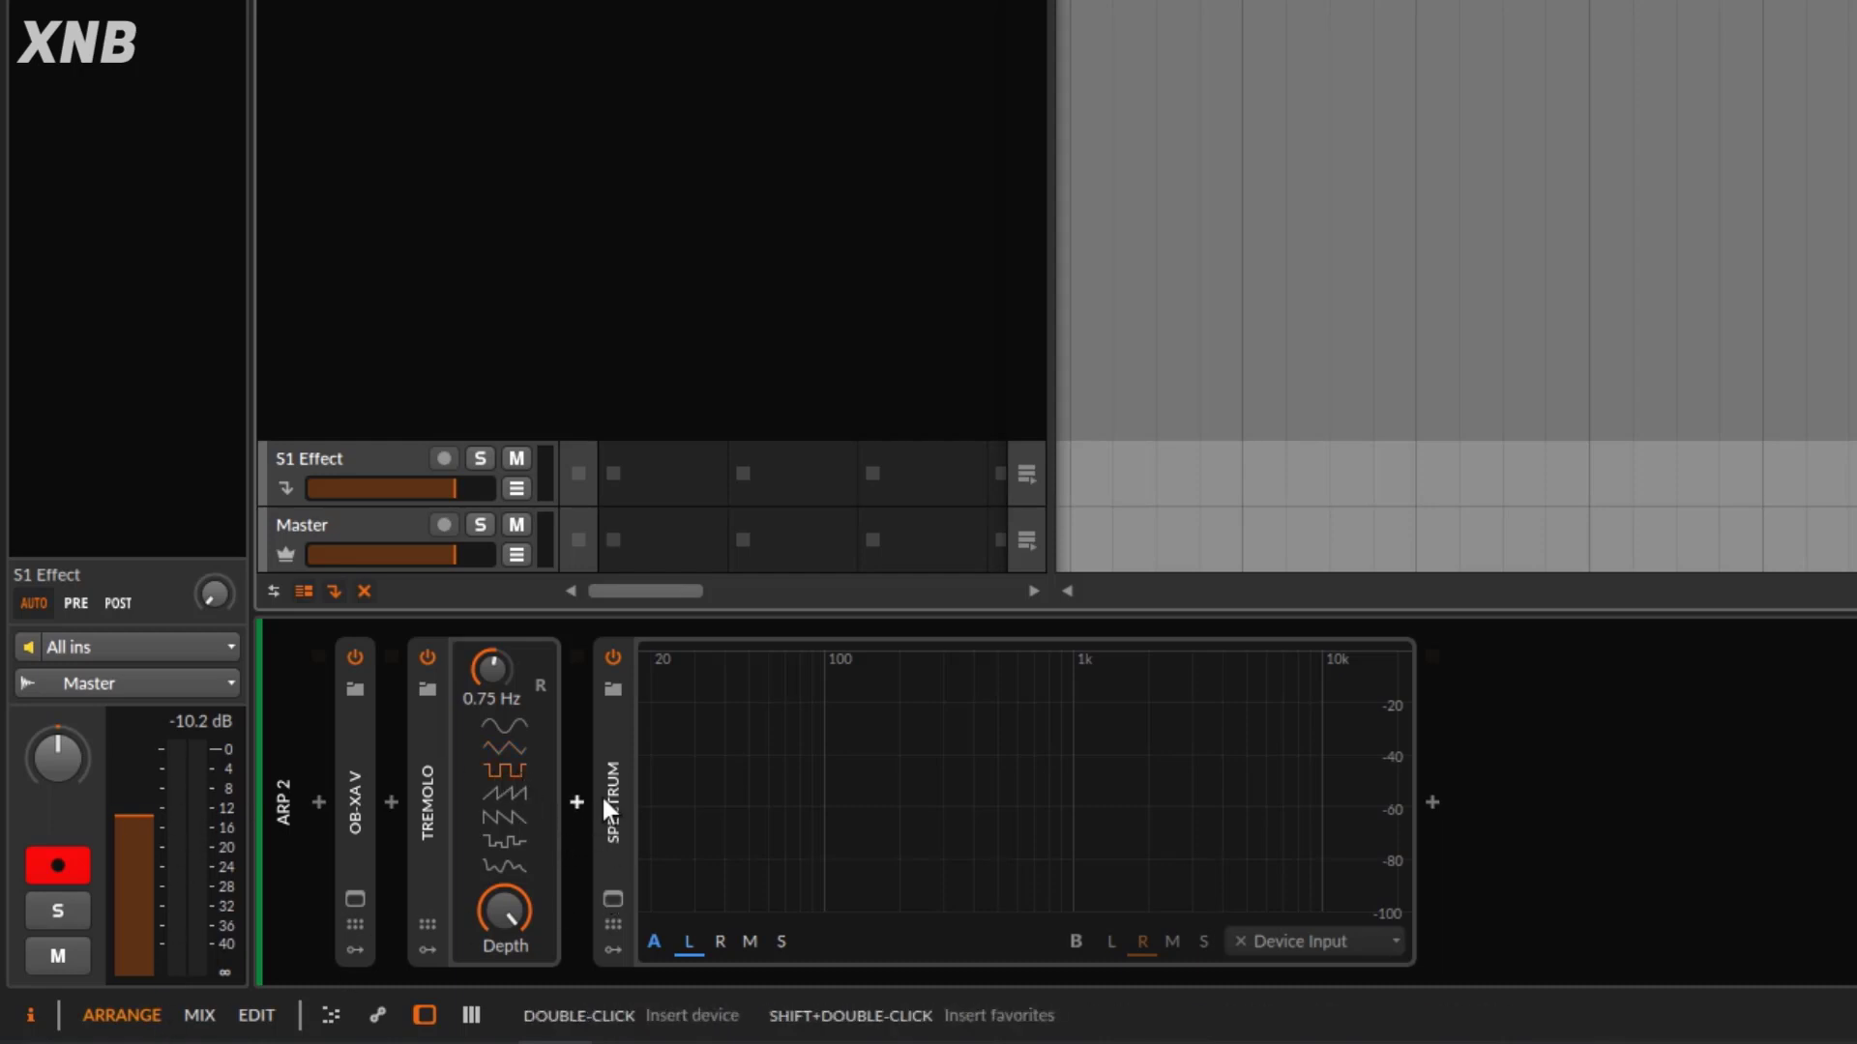
pyautogui.press('space')
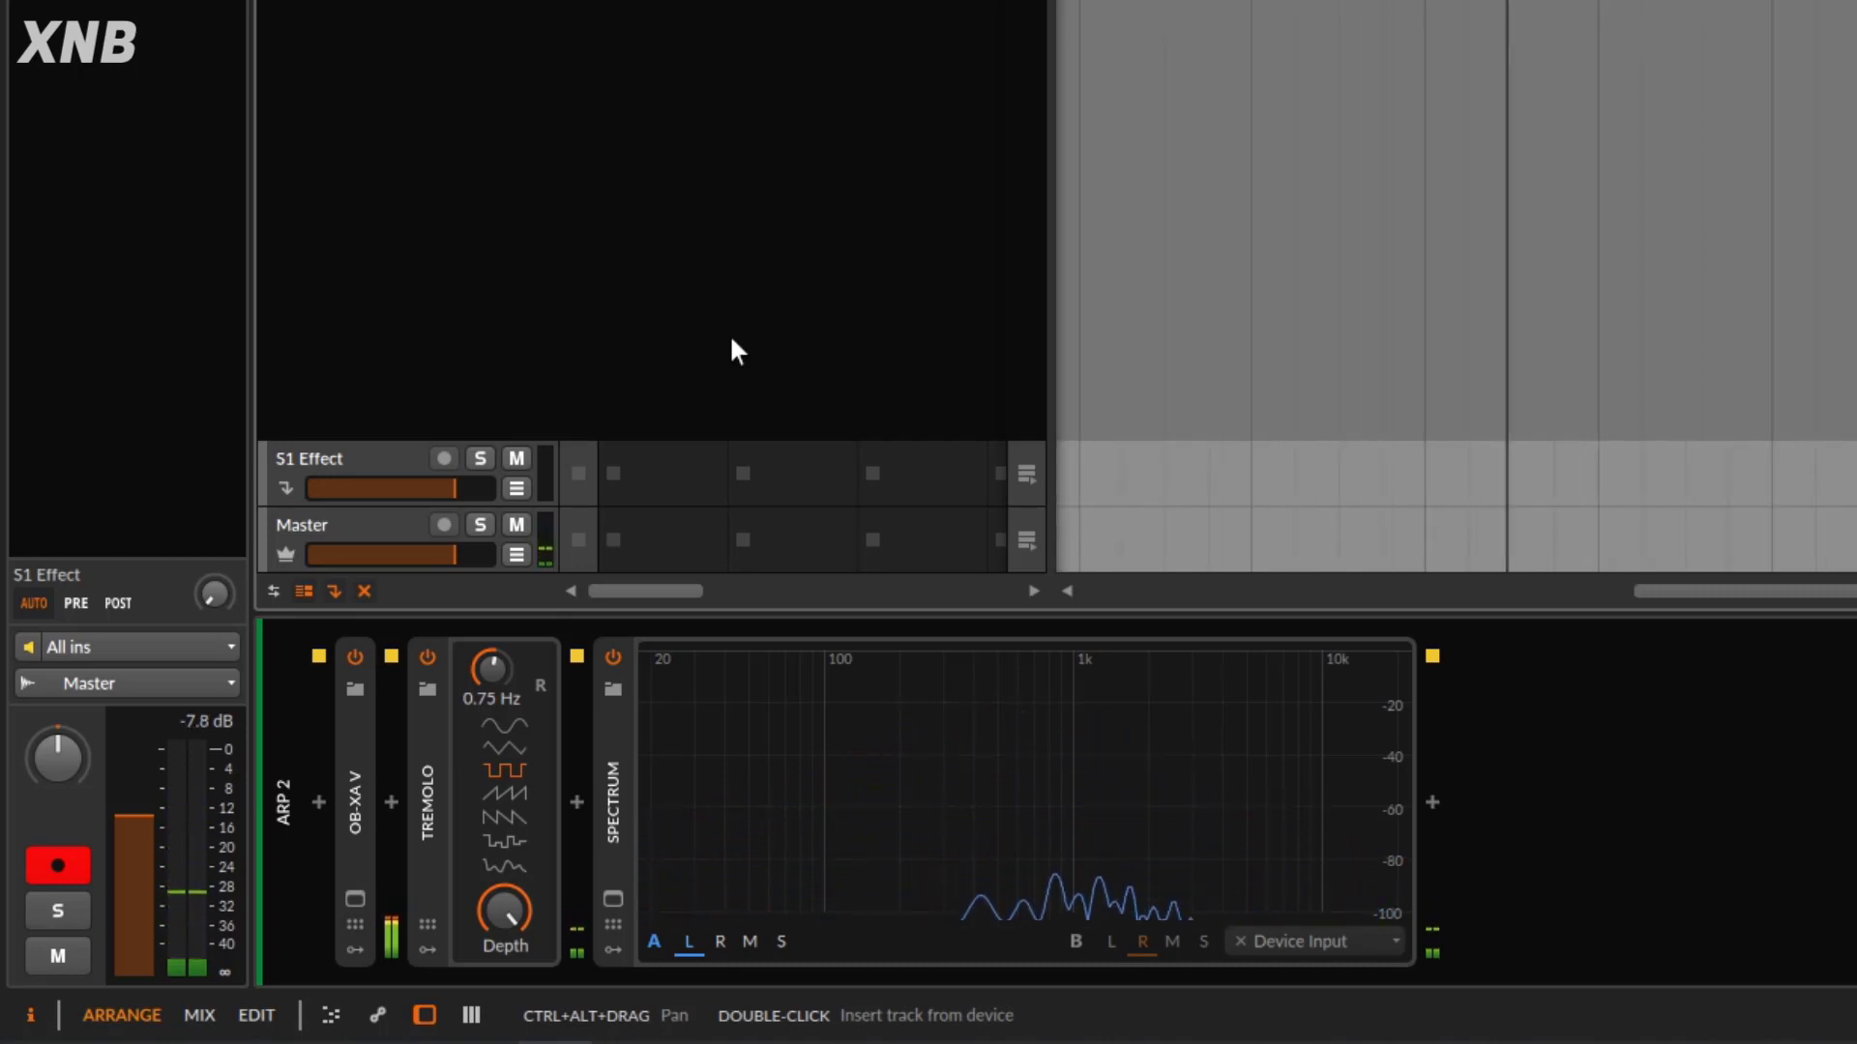
pyautogui.moveTo(497, 667); pyautogui.dragTo(524, 783)
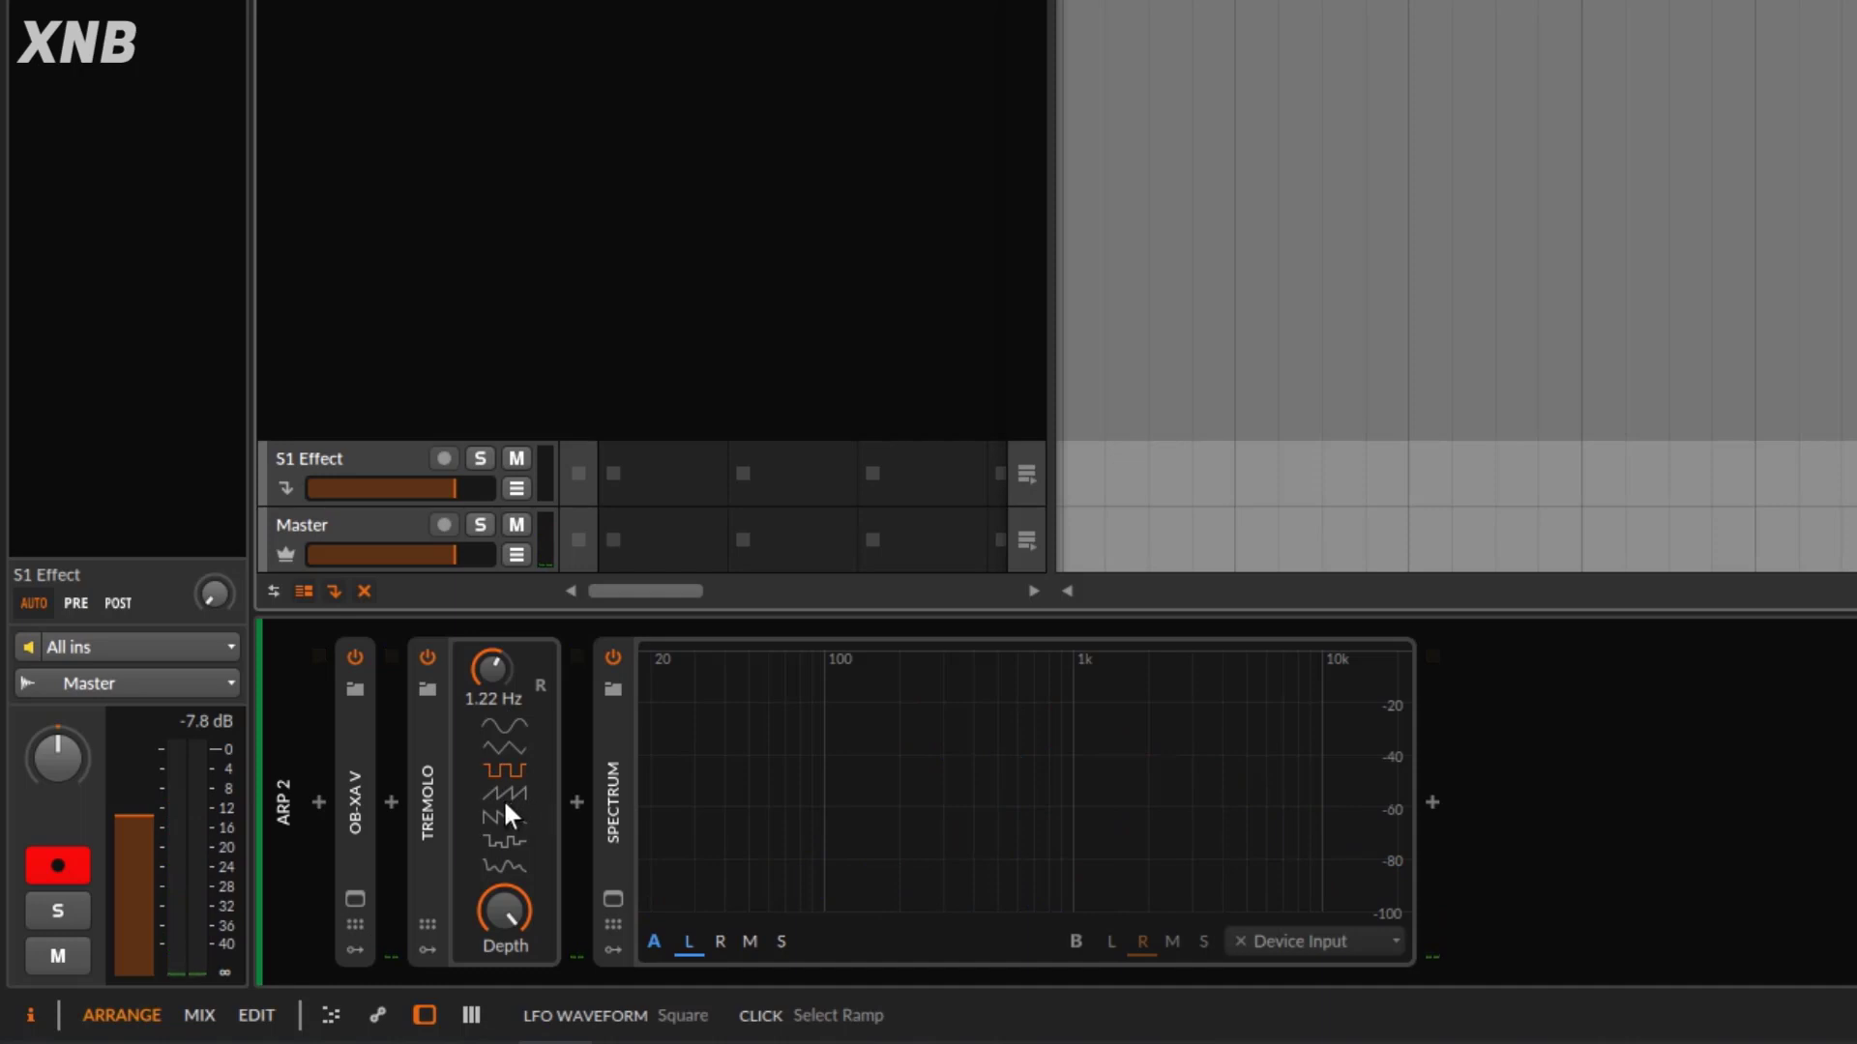
# - Switch the Tremolo's LFO waveform to Ramp and set its rate to 1.17 Hz while the clip plays
pyautogui.click(511, 795)
pyautogui.press('space')
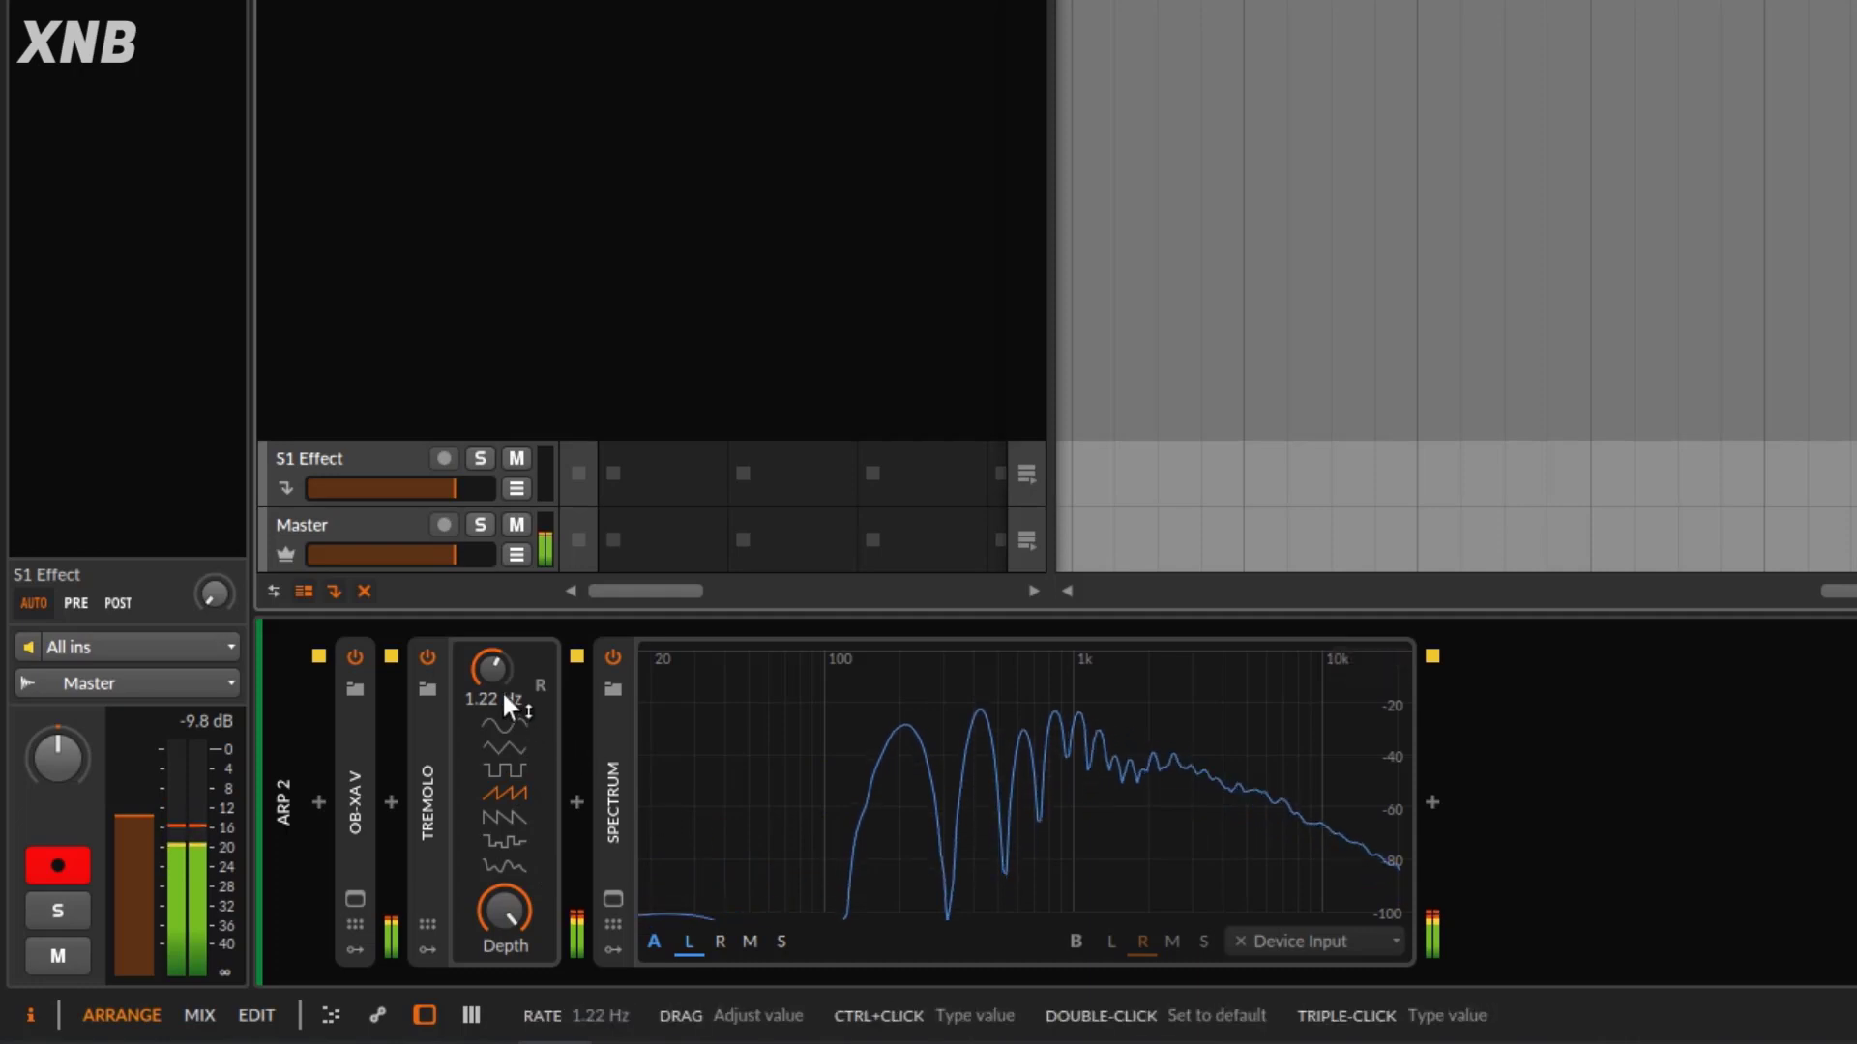
pyautogui.moveTo(491, 668); pyautogui.dragTo(491, 677)
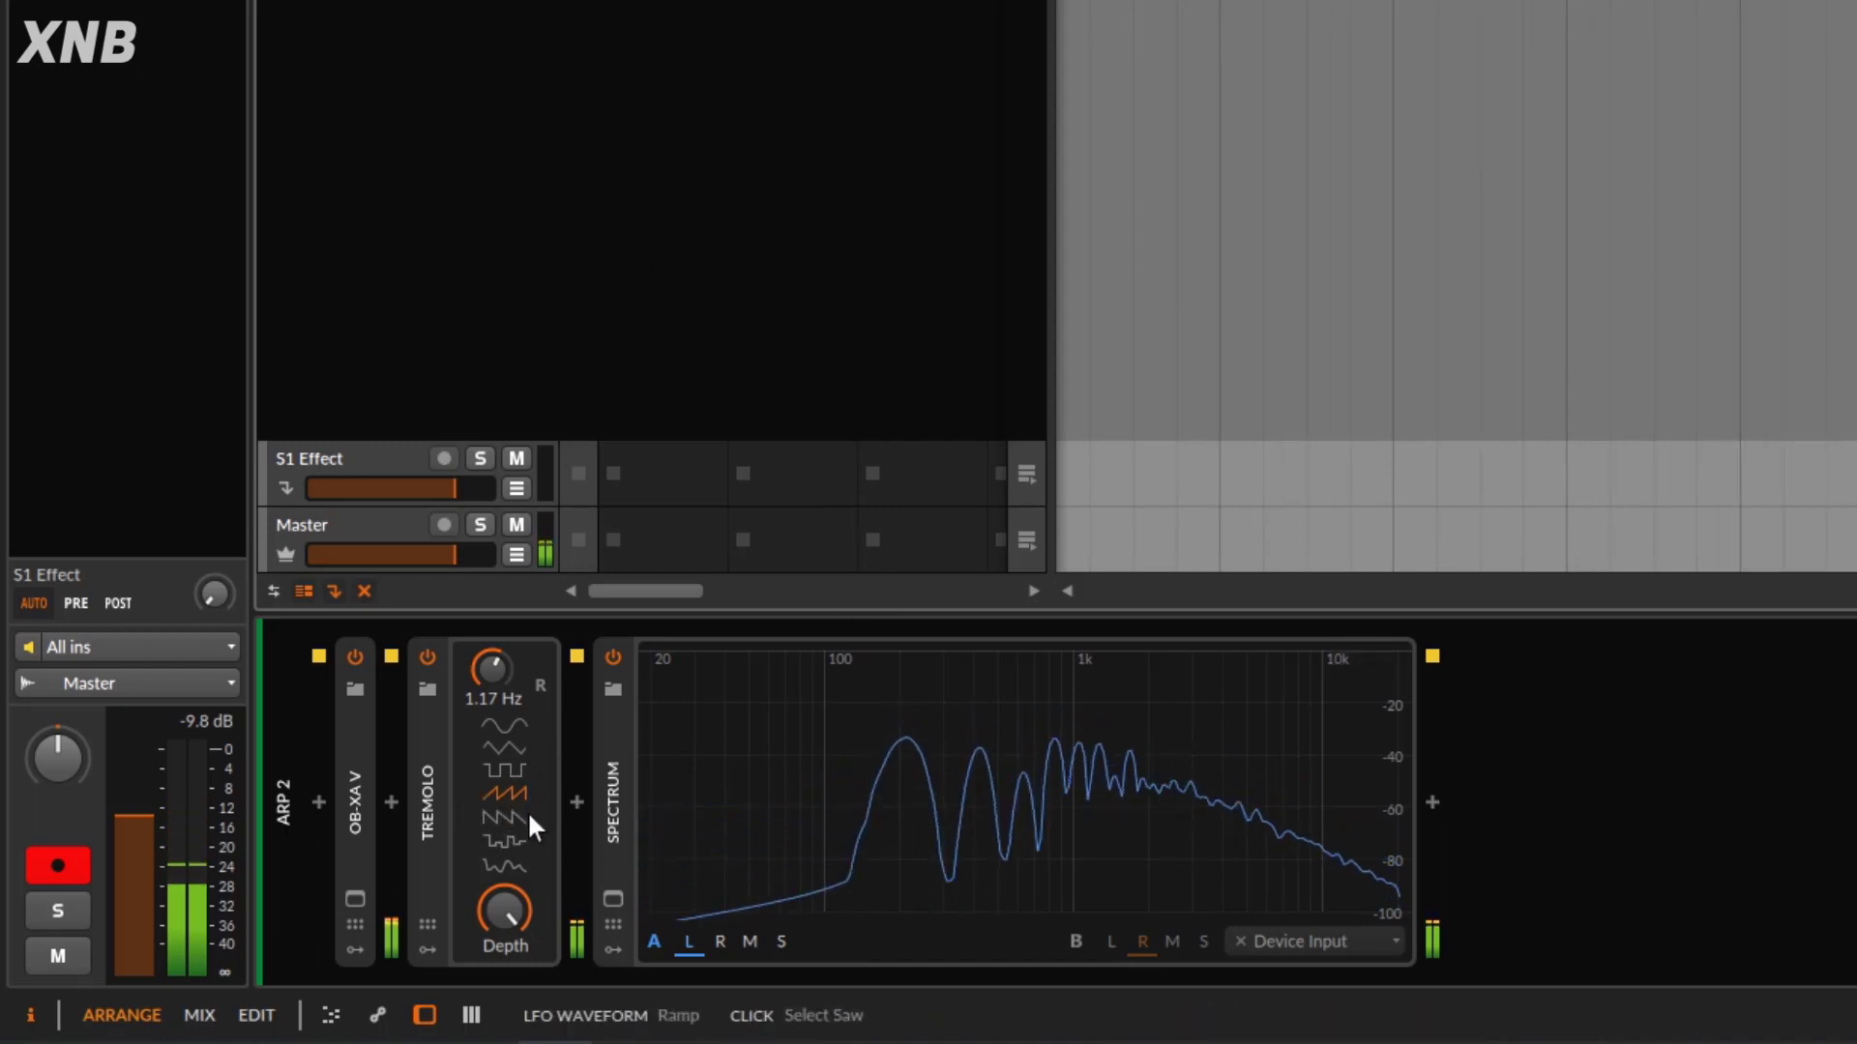
# - Audition the Tremolo's Saw and stepped random waveforms, raising the rate to 6.92 Hz on the stepped one
pyautogui.click(485, 818)
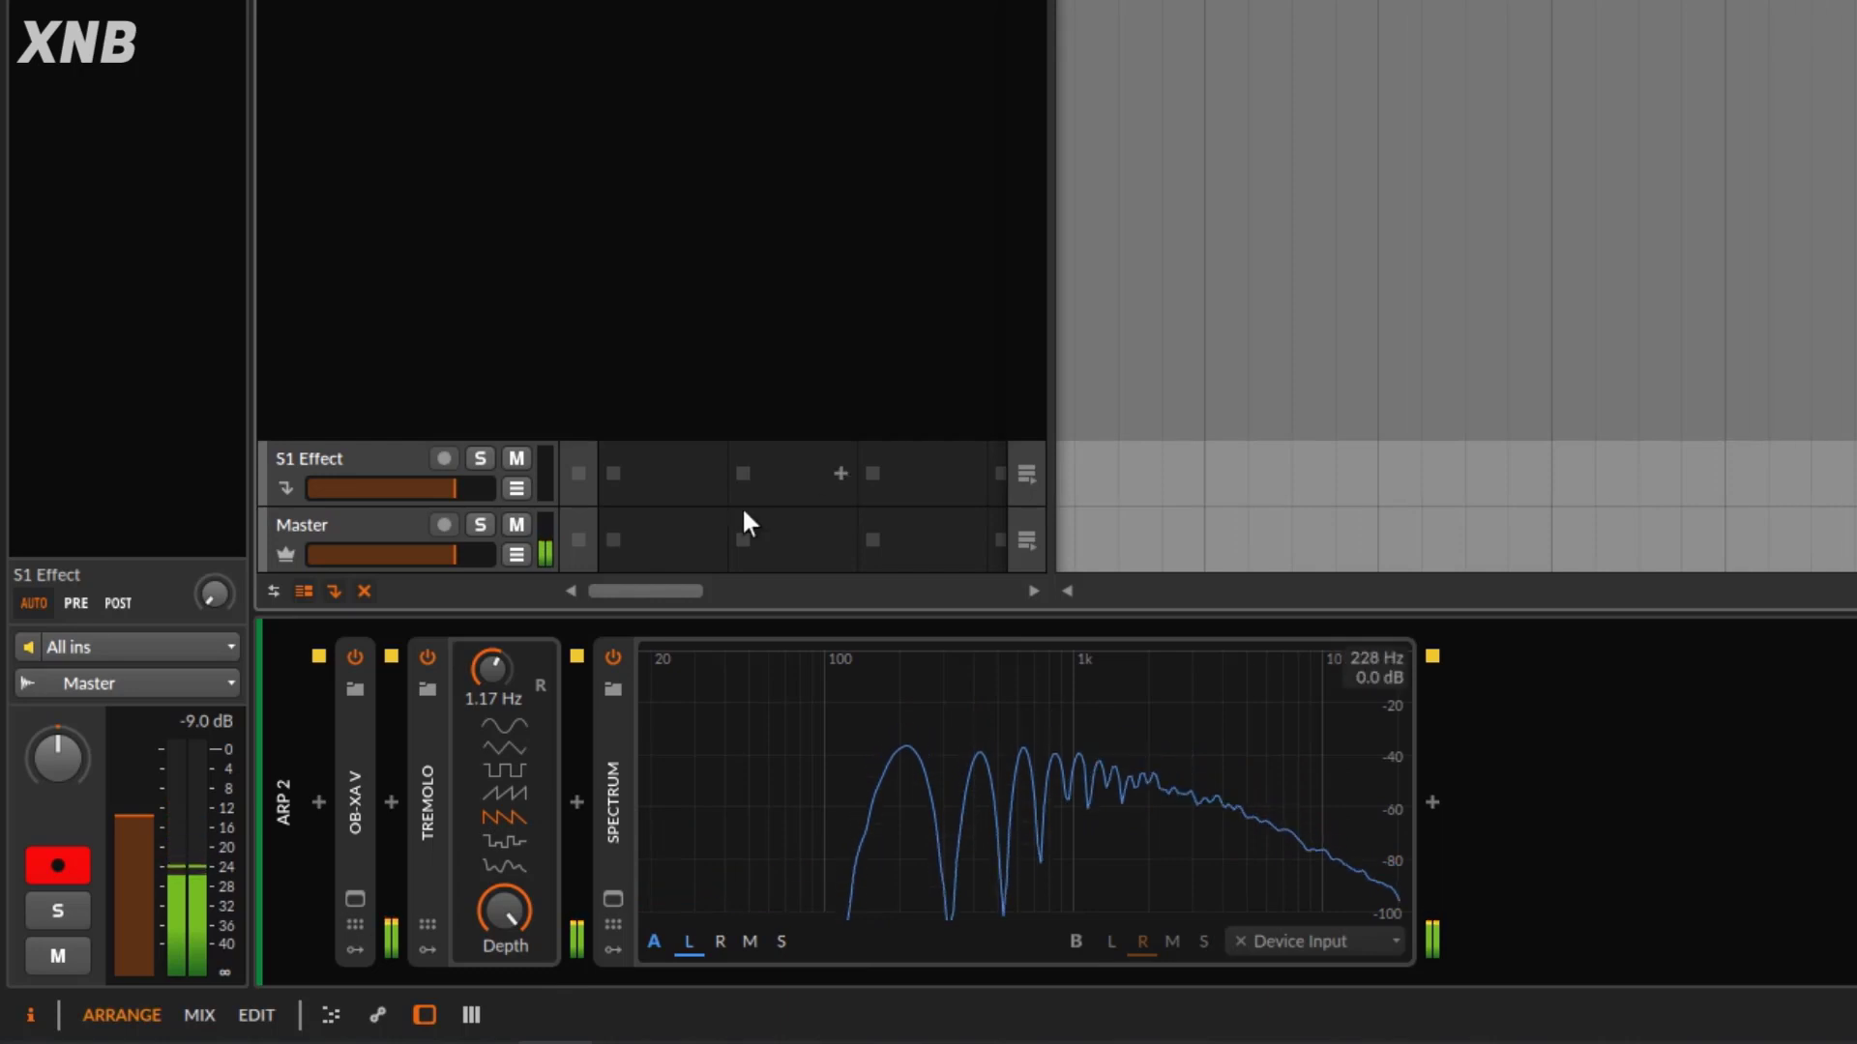
pyautogui.click(504, 841)
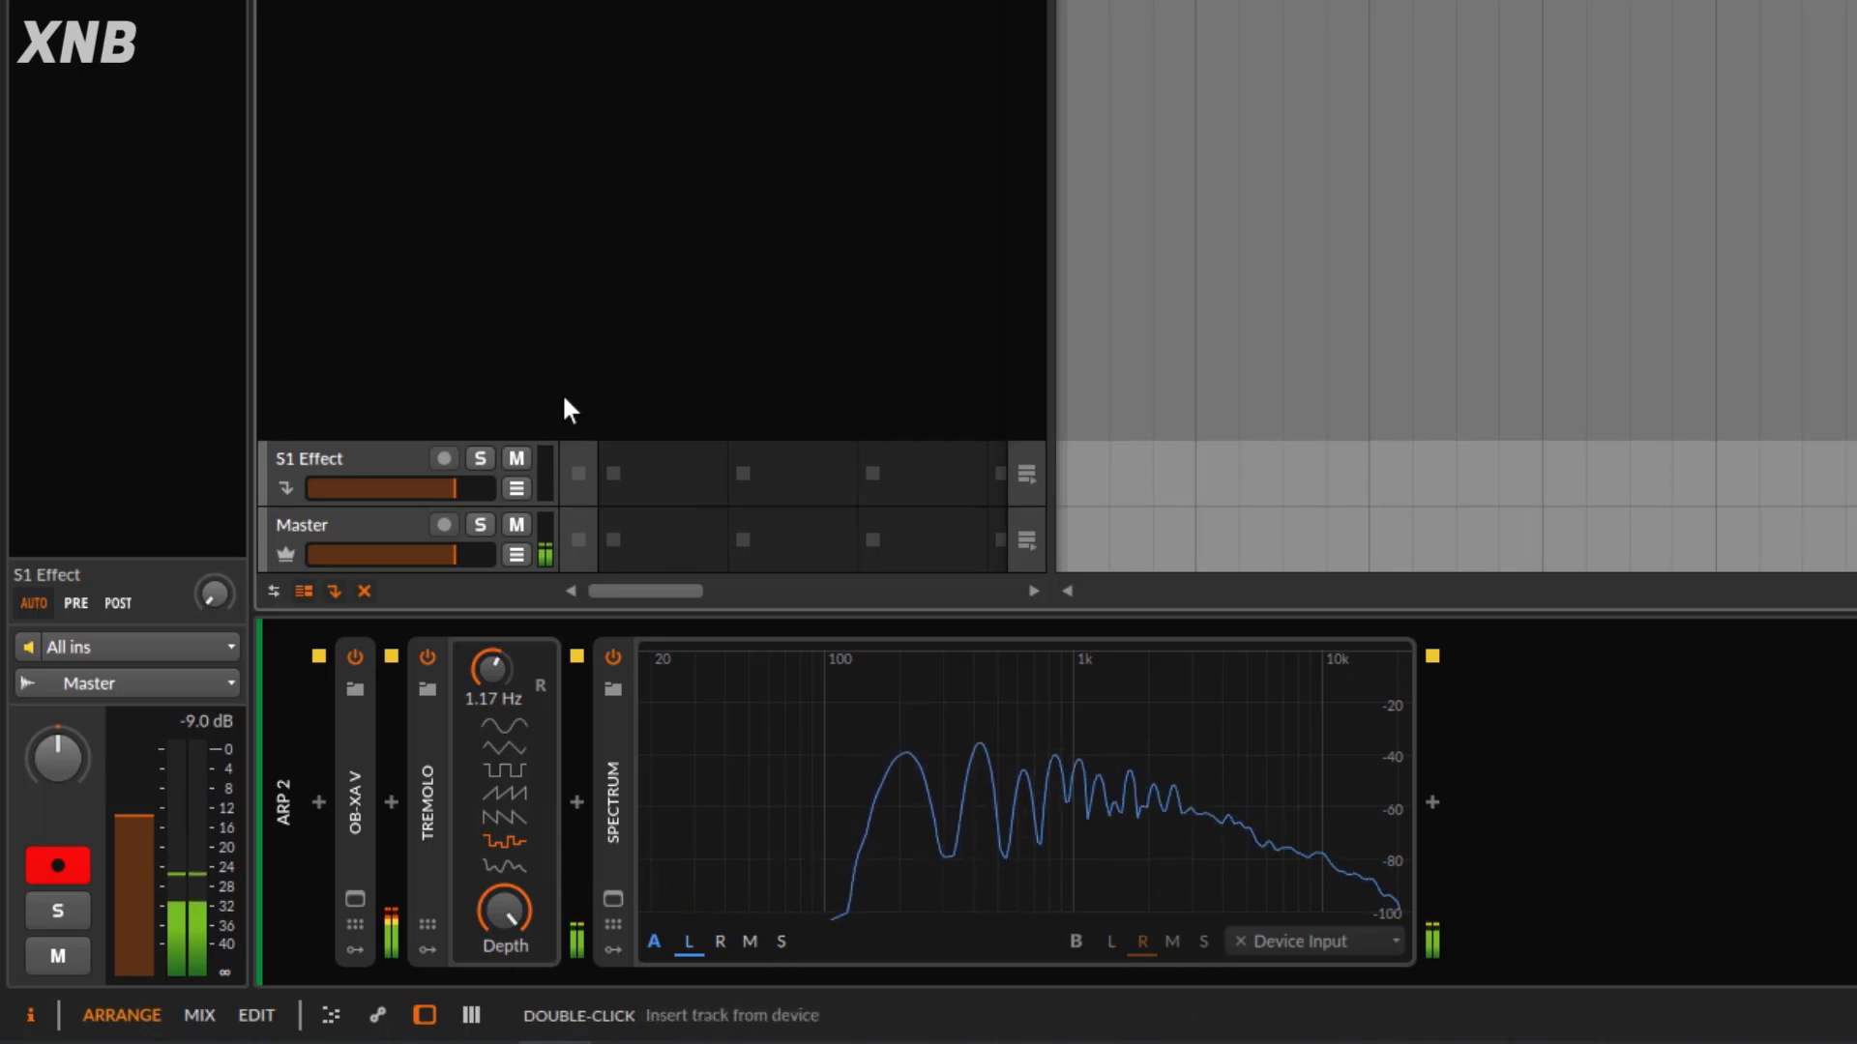
pyautogui.moveTo(491, 667); pyautogui.dragTo(491, 621)
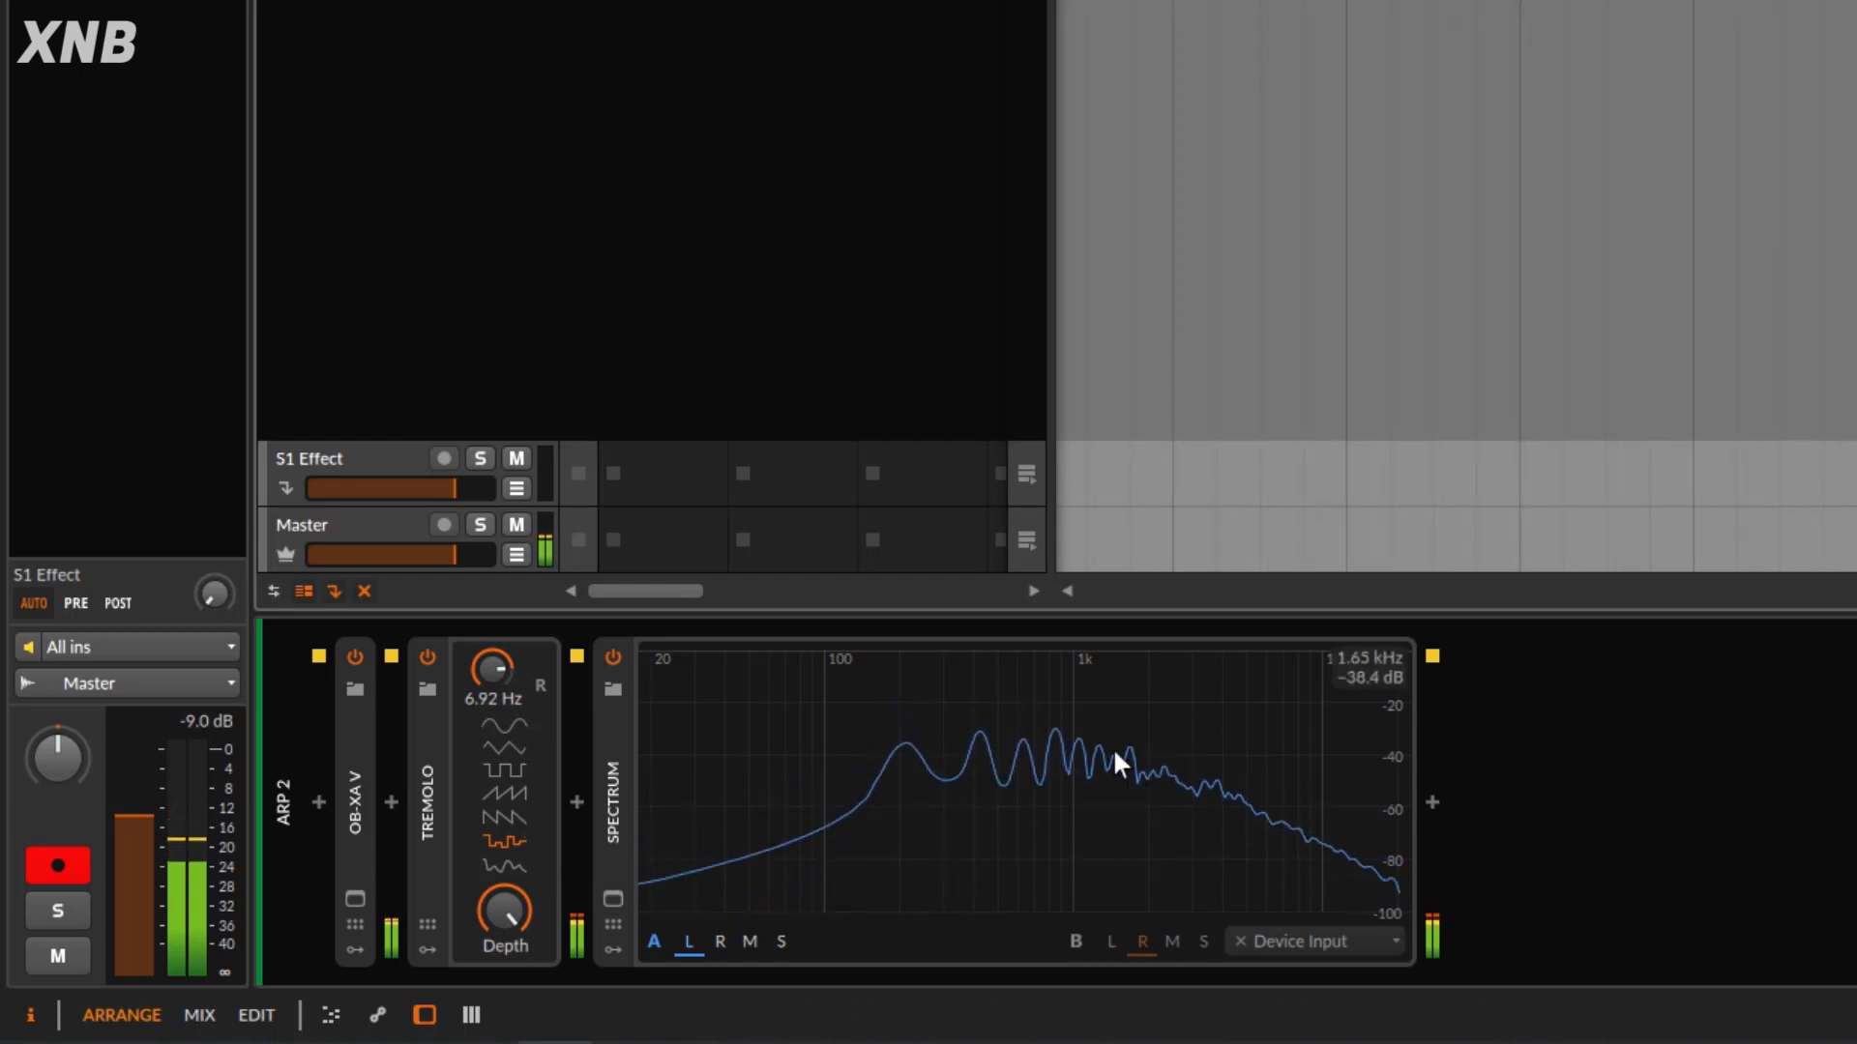
# - Set the Tremolo's LFO to the smooth random waveform and compare it with stepped random during playback, ending on smooth random
pyautogui.click(507, 866)
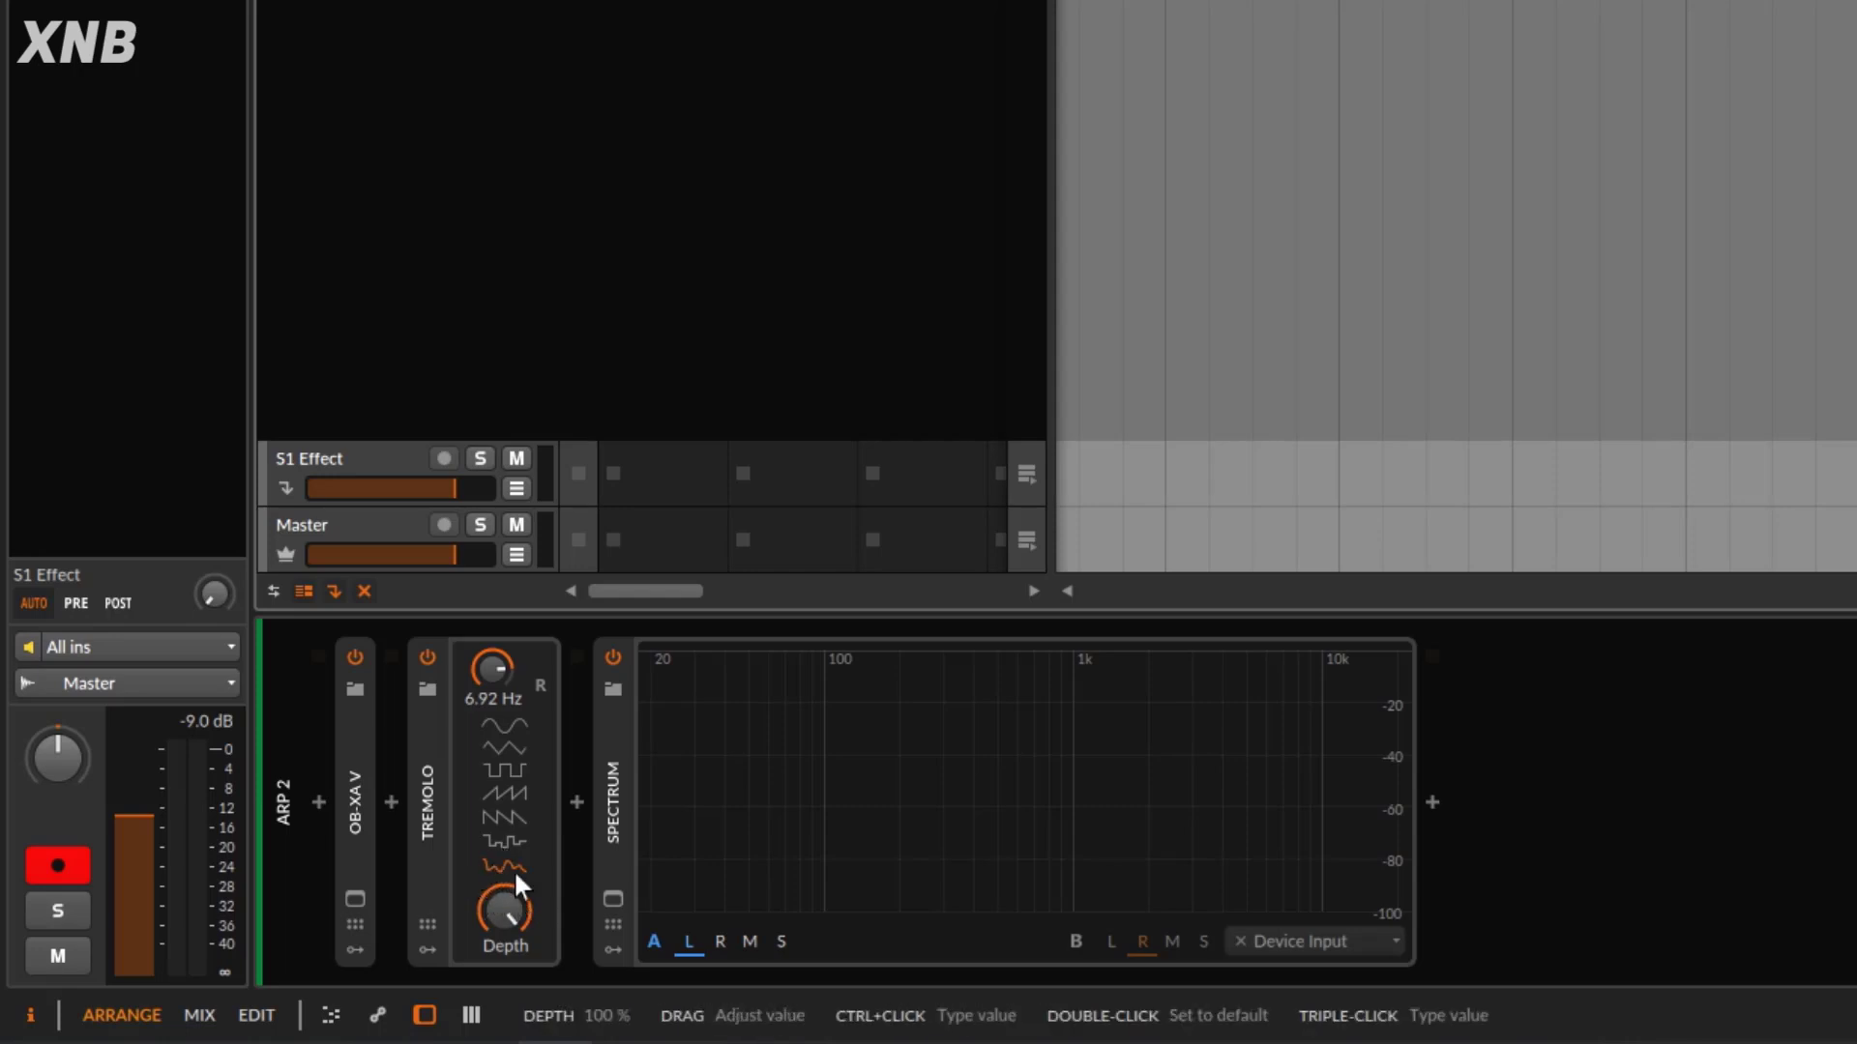
pyautogui.press('space')
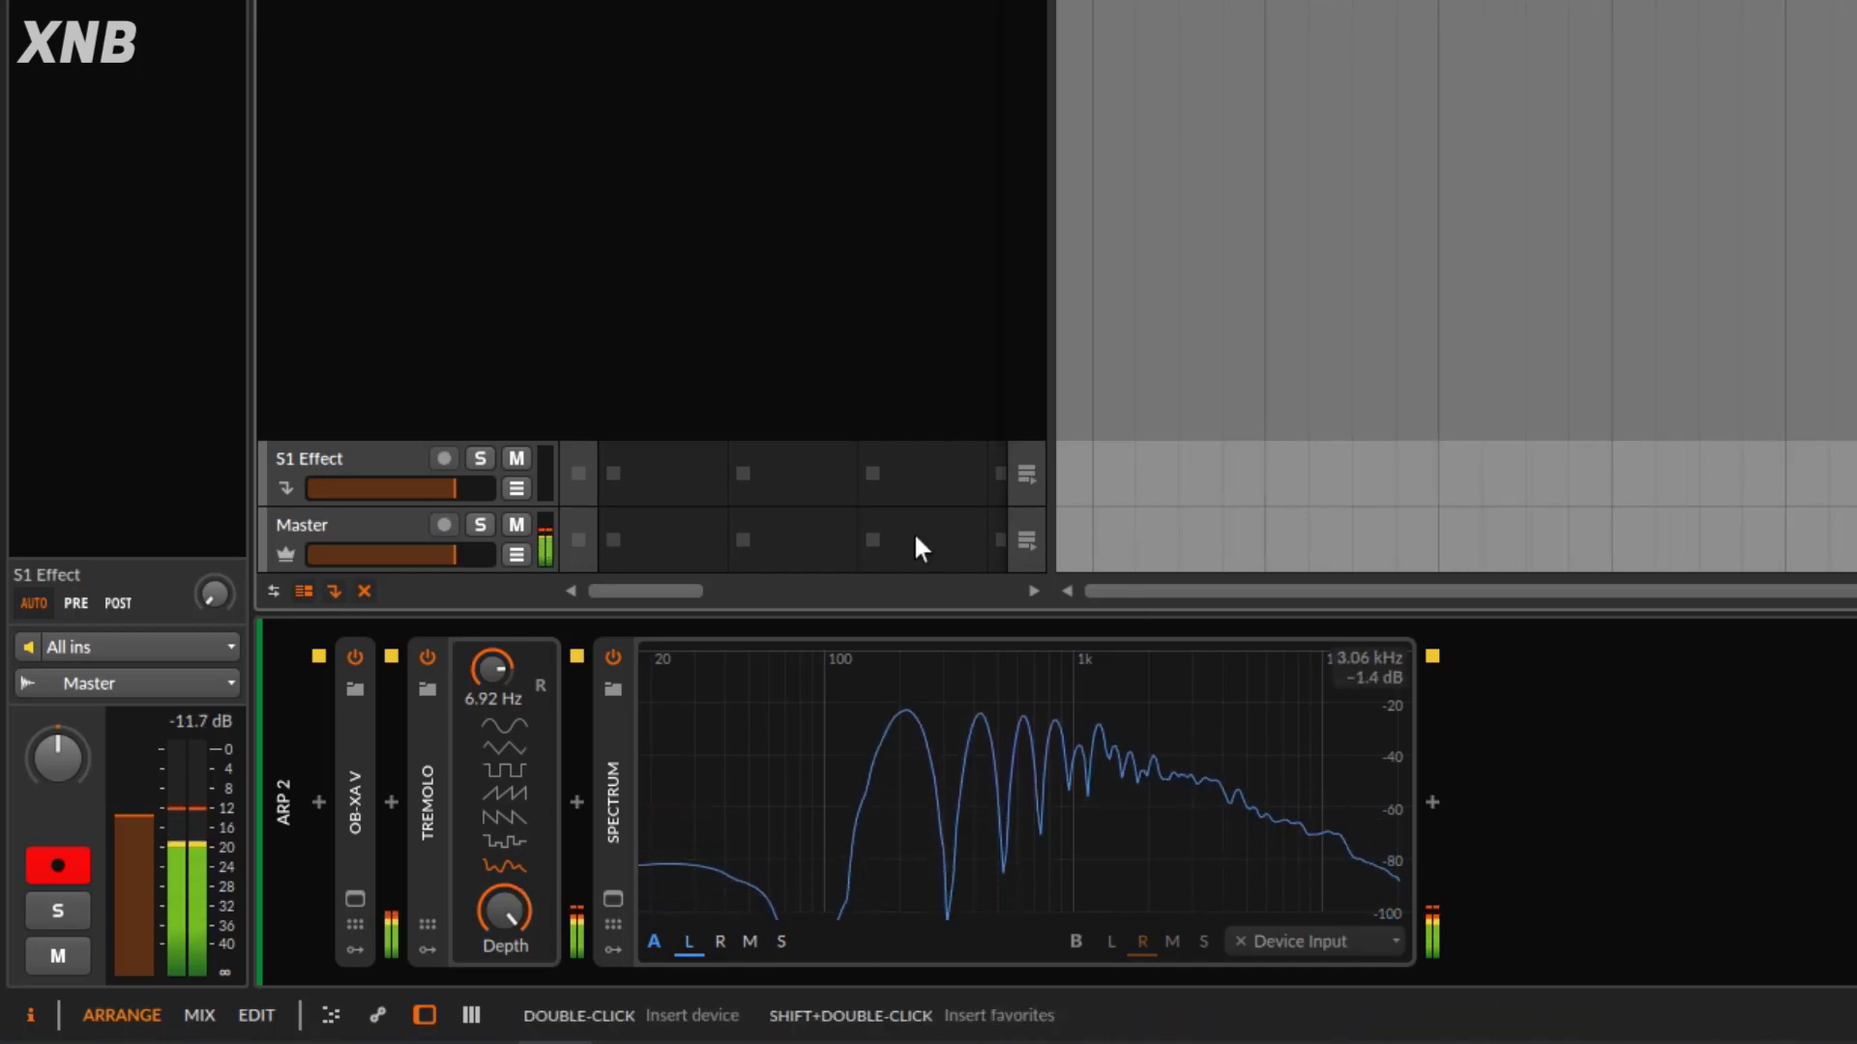
pyautogui.click(519, 842)
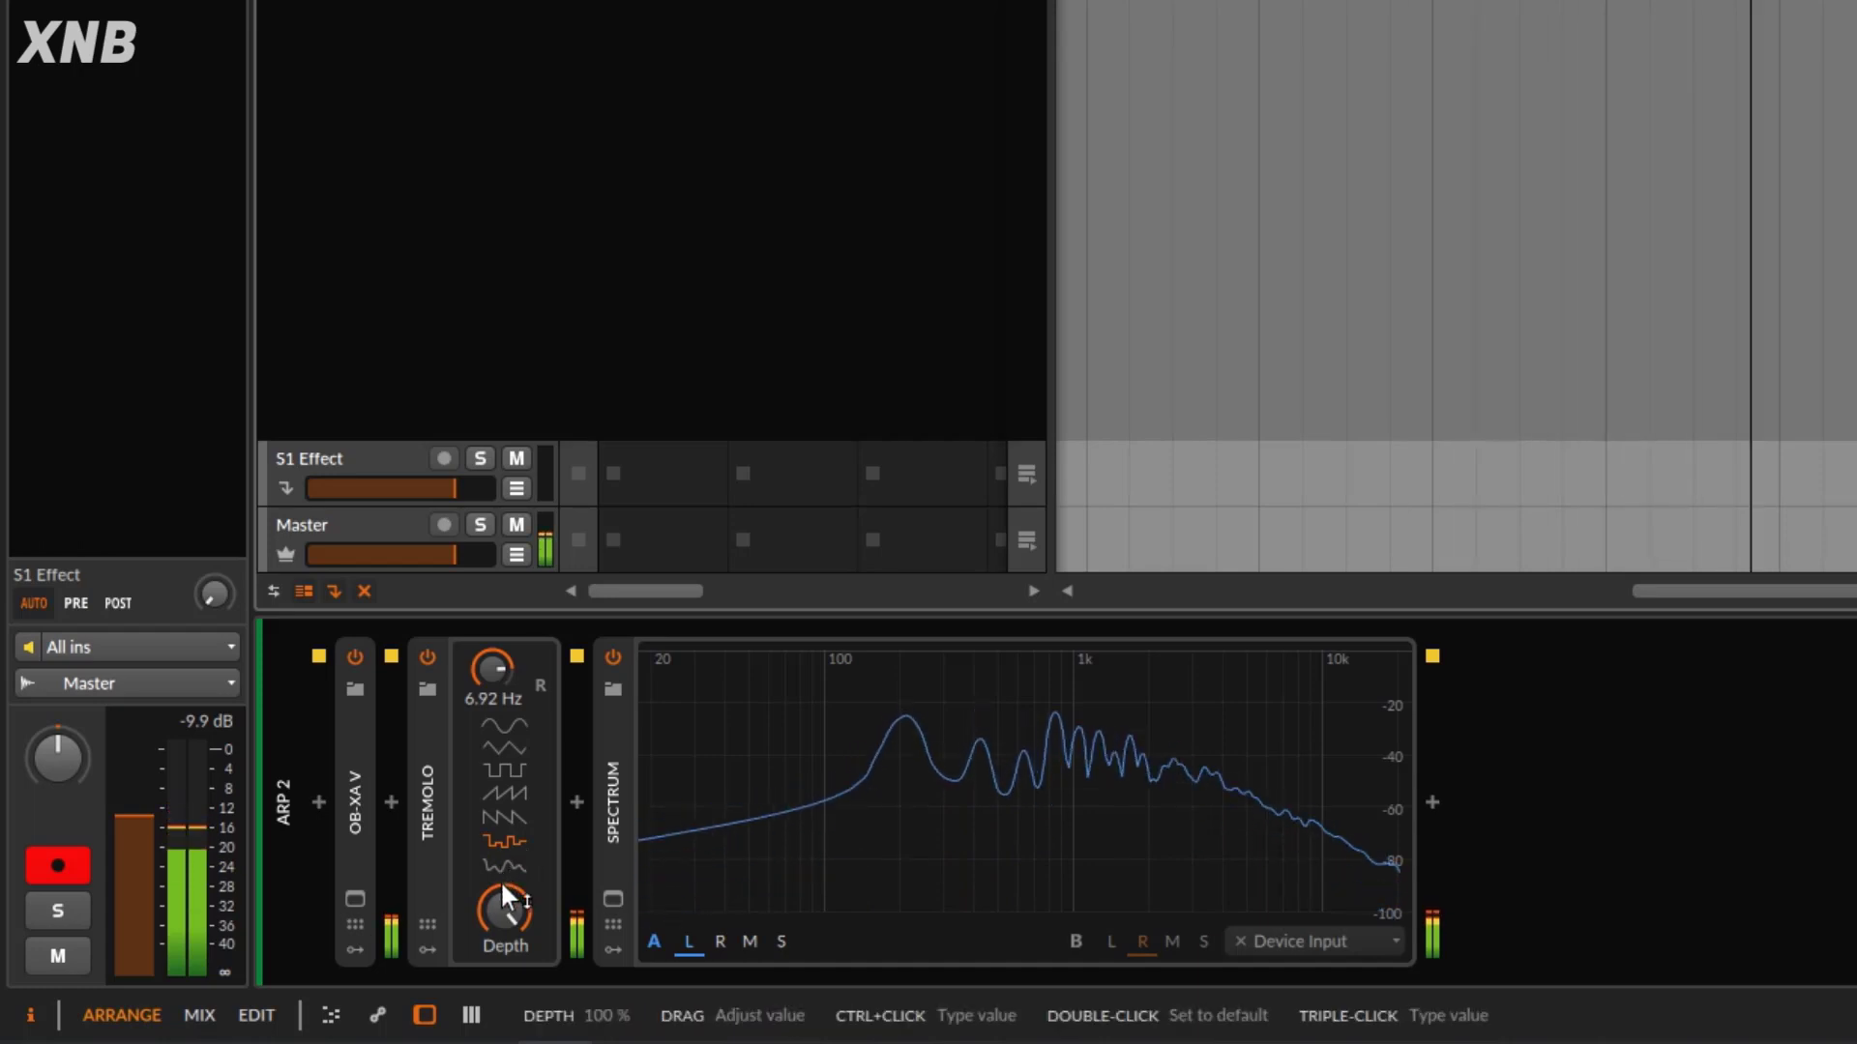
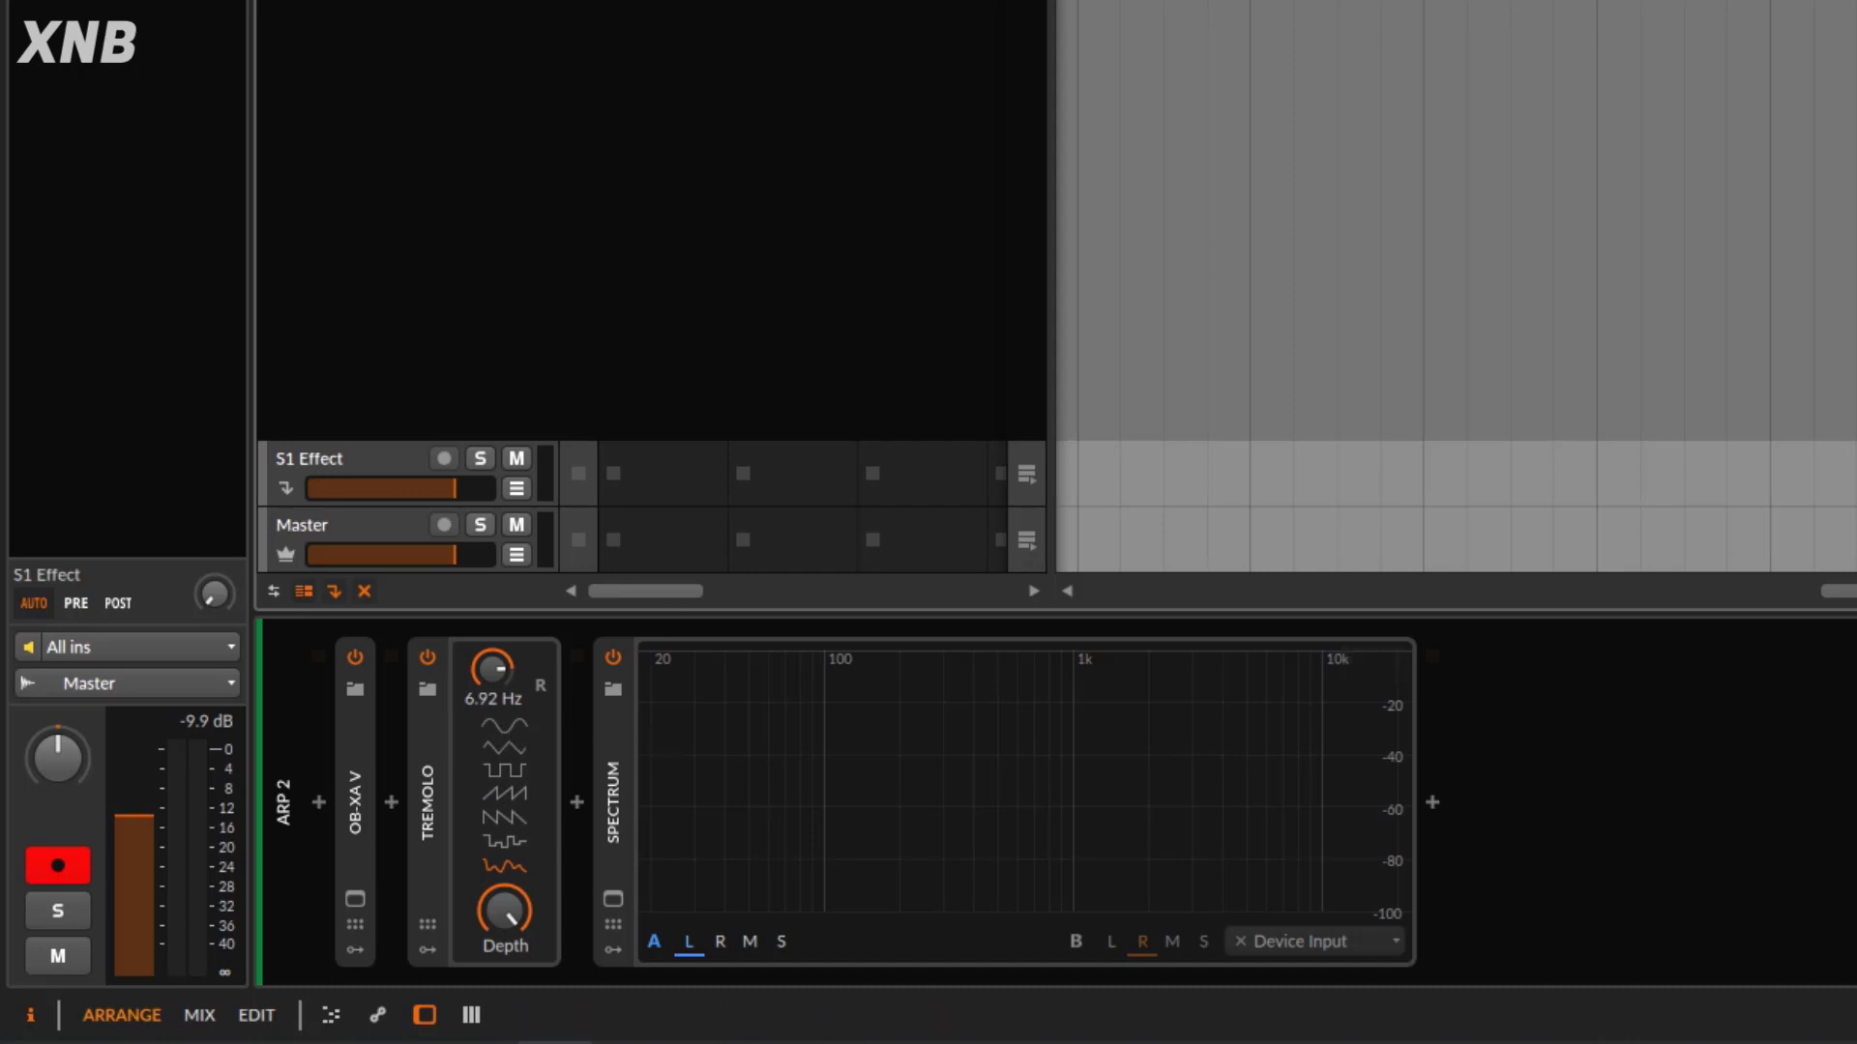
pyautogui.press('space')
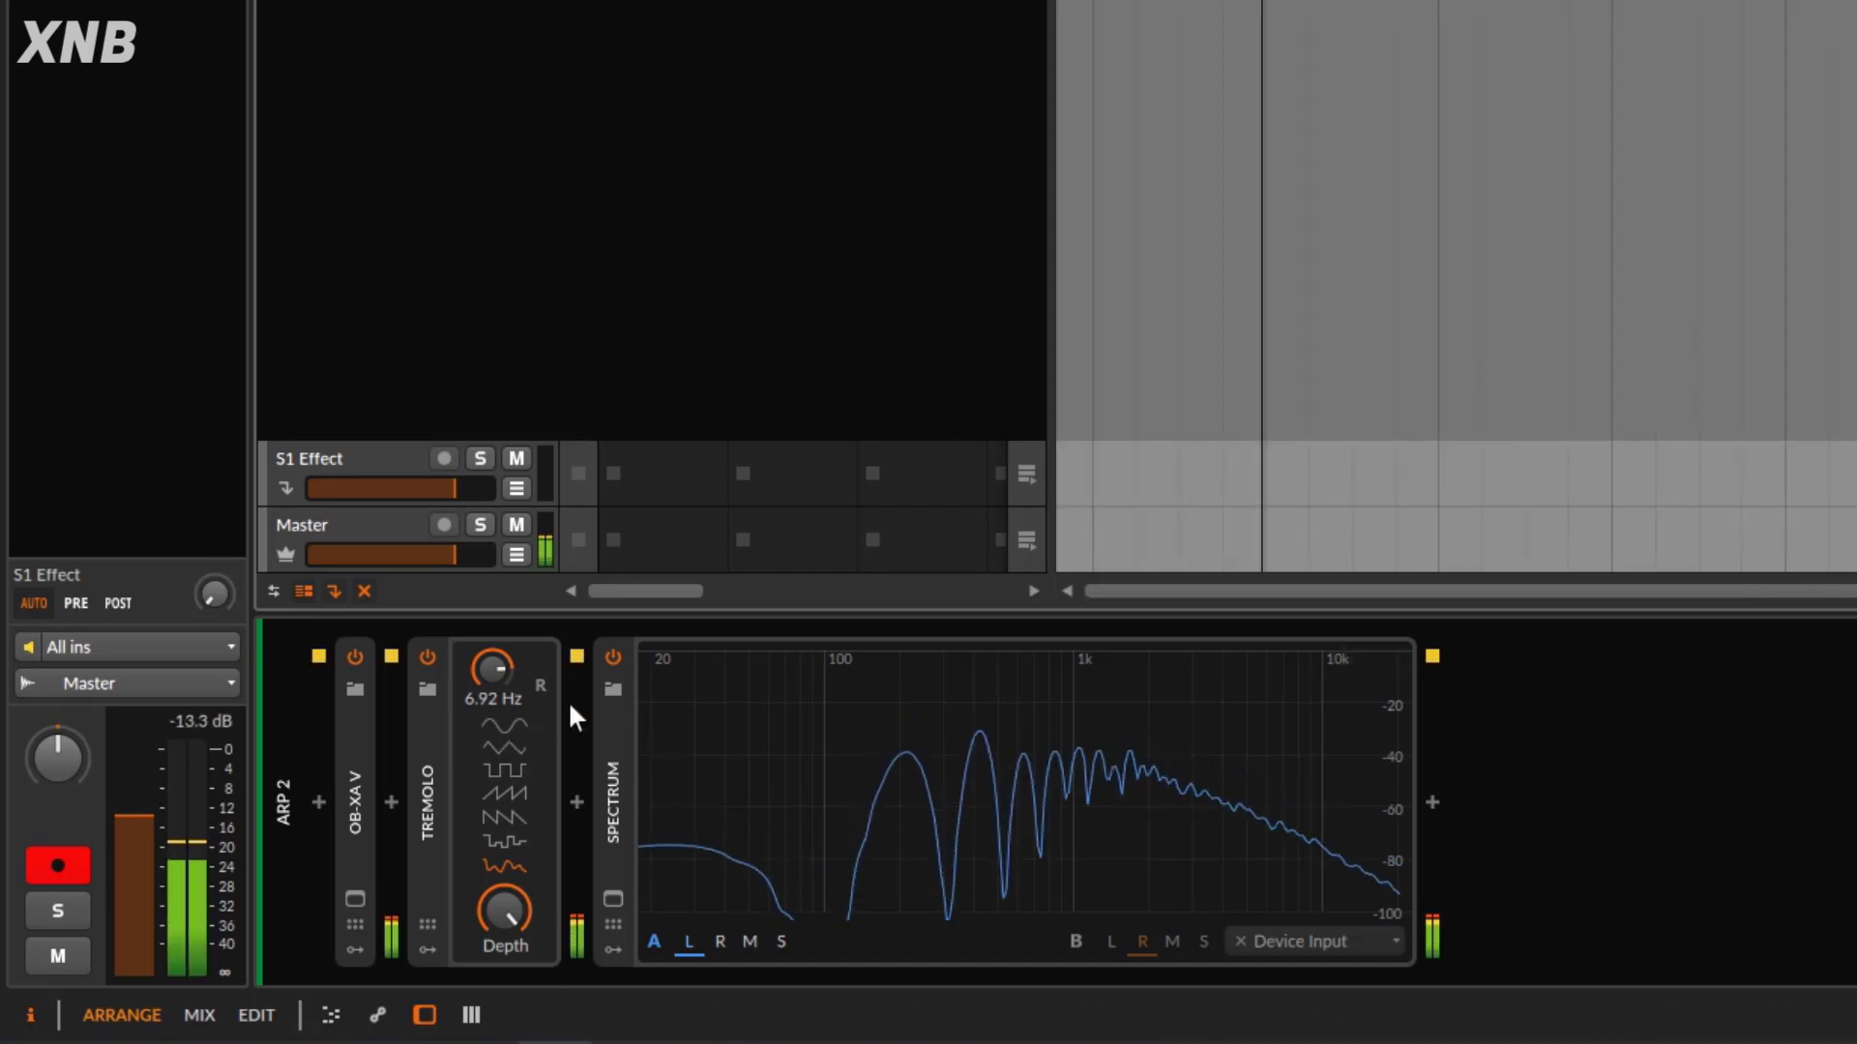
# - Return the Tremolo to a Sine waveform at 0.82 Hz, stop playback and turn on Note Retrigger
pyautogui.click(504, 725)
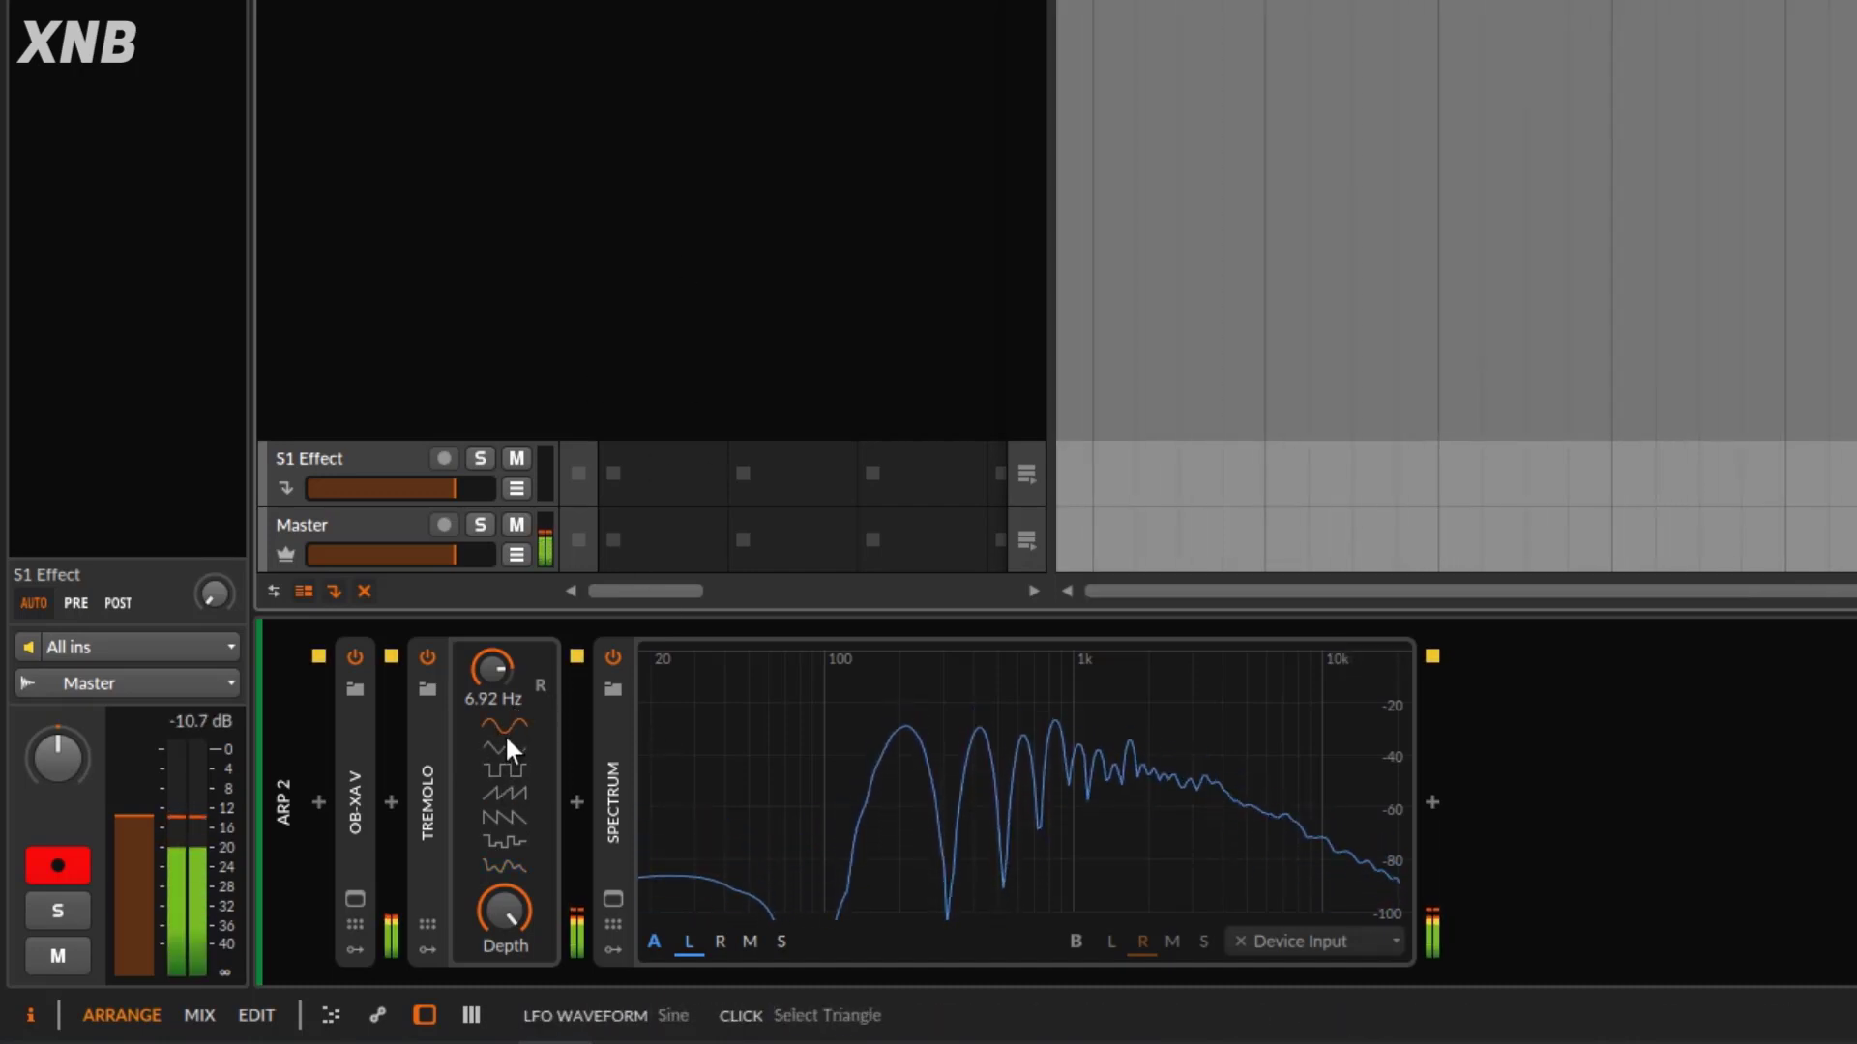
pyautogui.moveTo(491, 669); pyautogui.dragTo(489, 816)
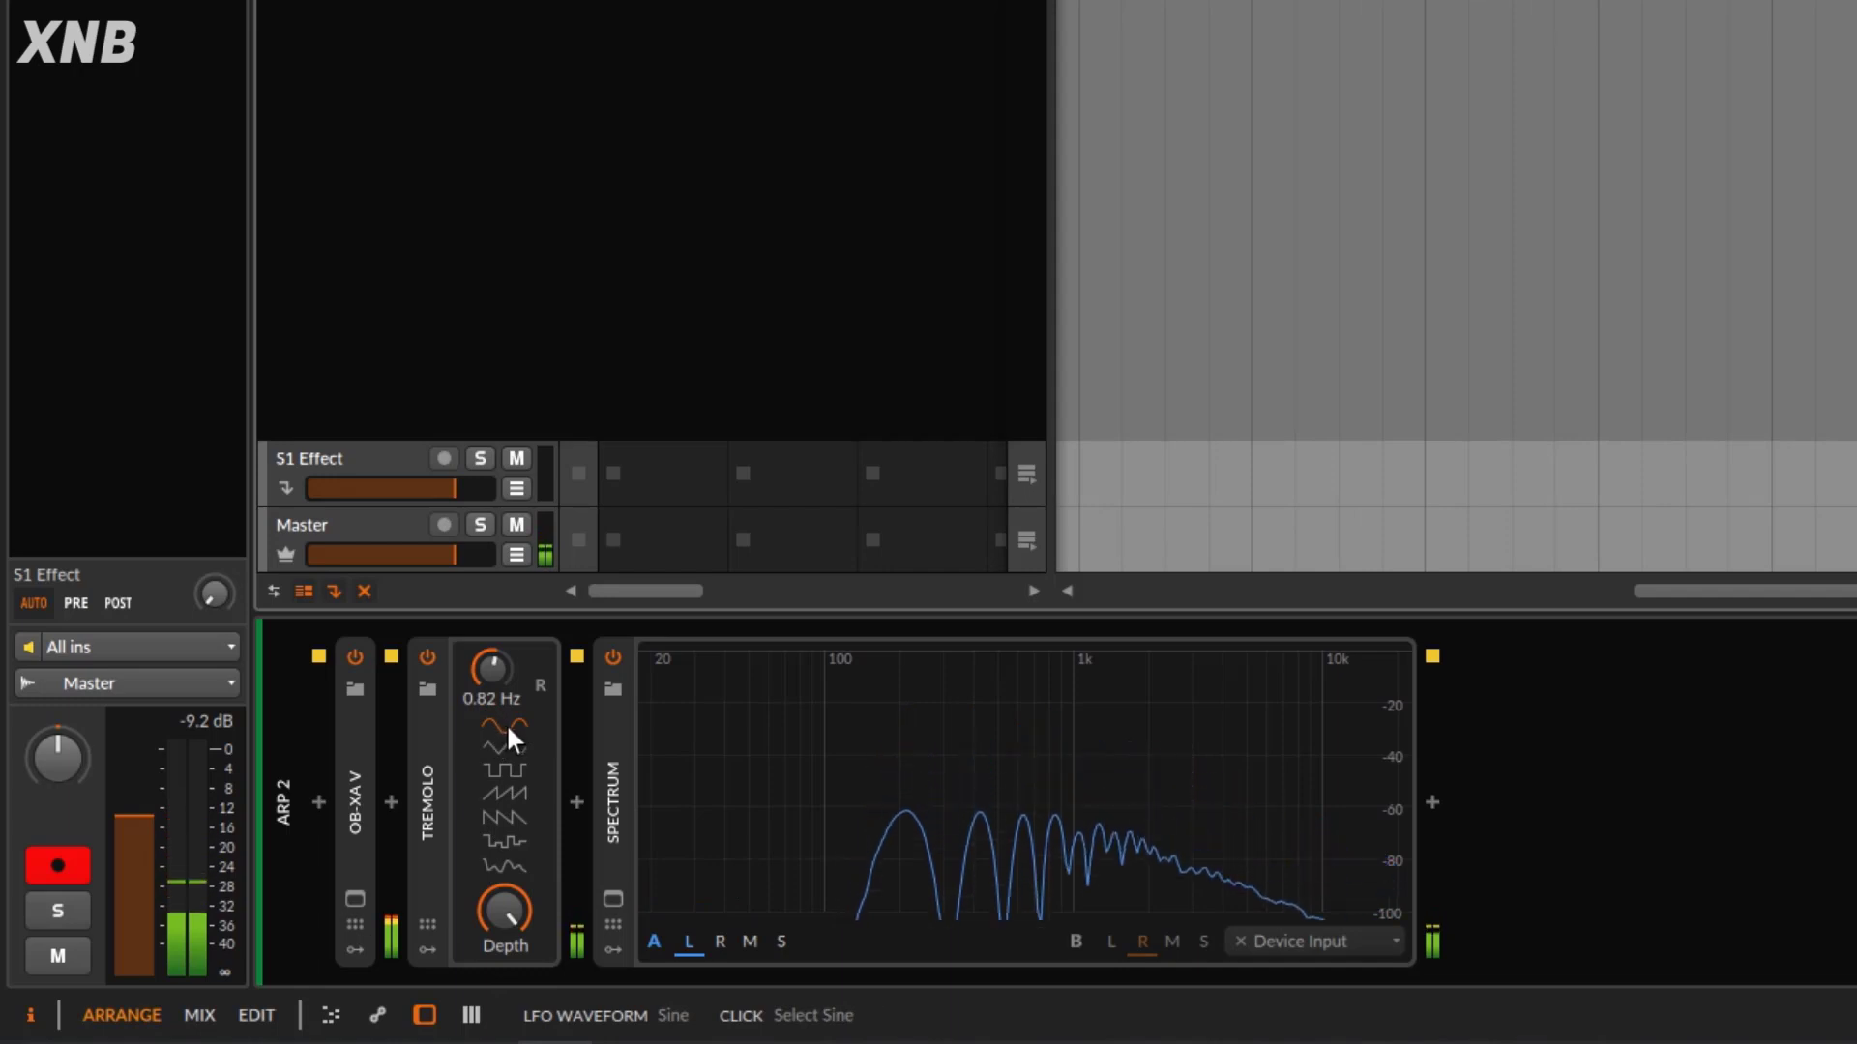
pyautogui.press('space')
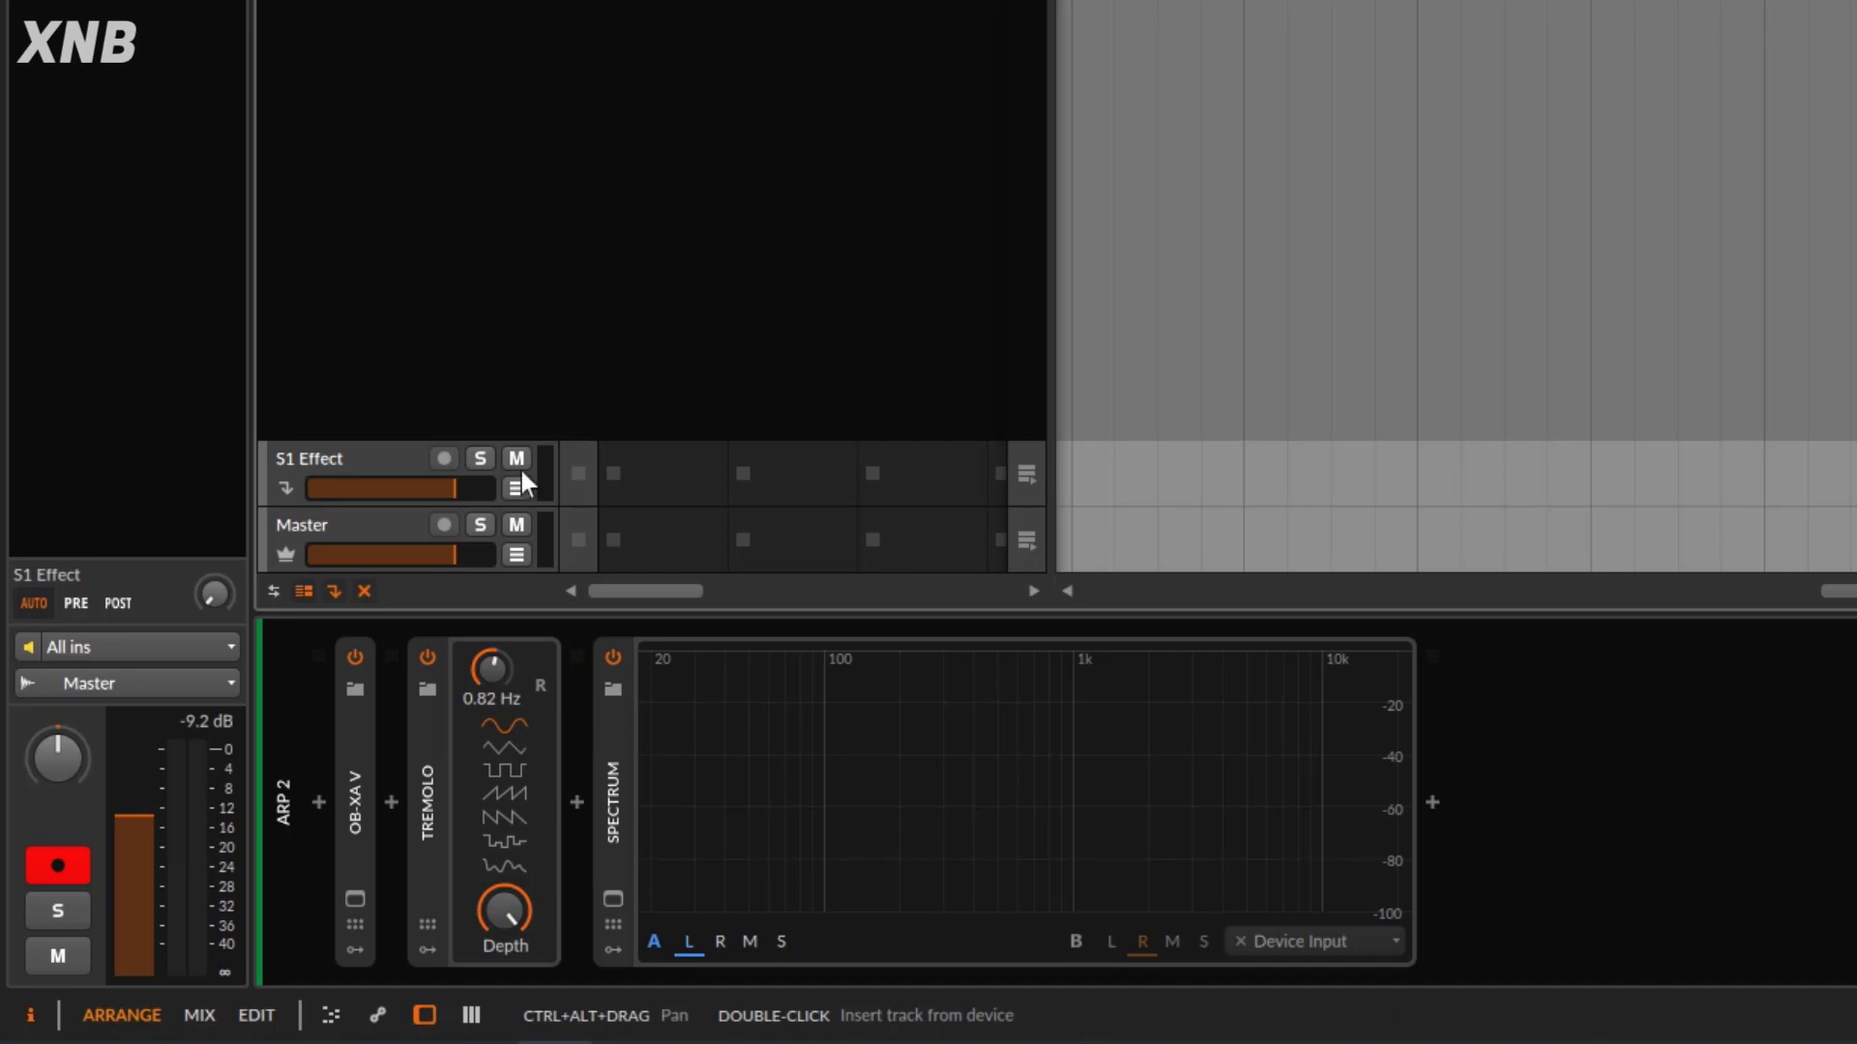
pyautogui.click(538, 686)
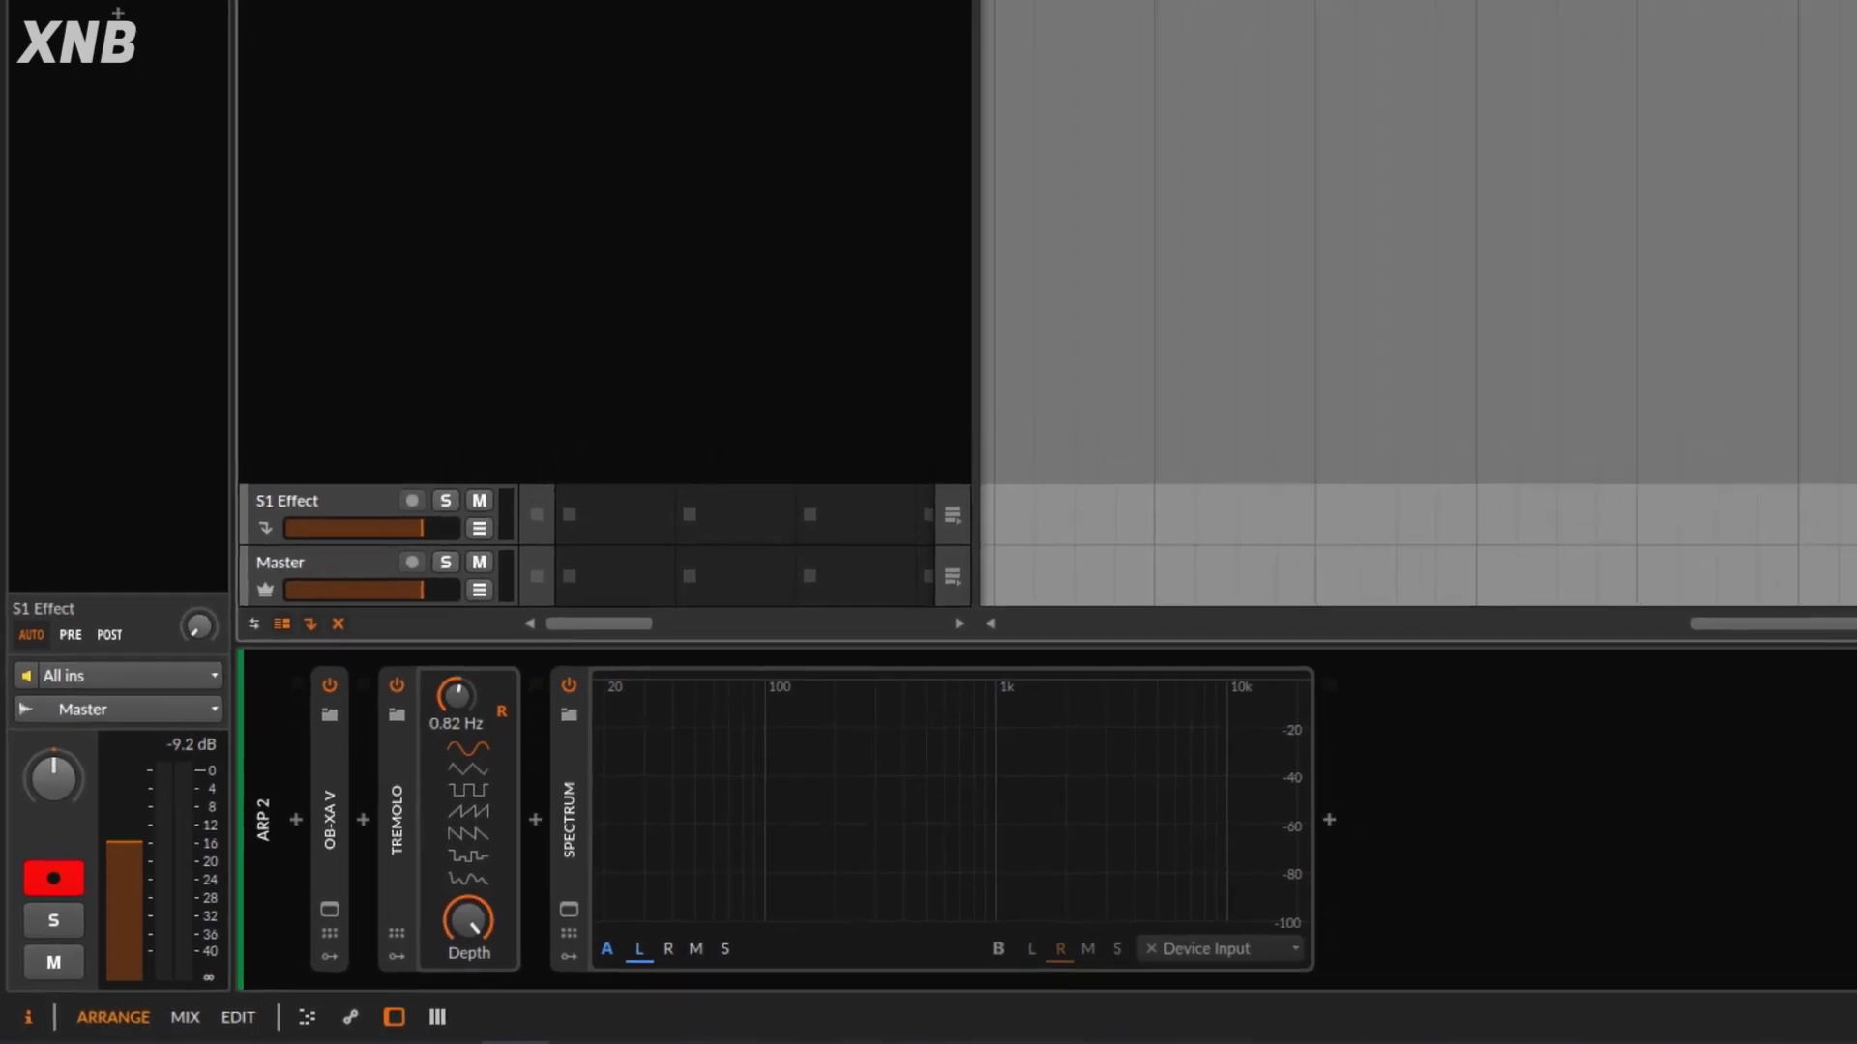
# - Play the clip with the Tremolo bypassed and lower the Arp 2 track's volume slightly
pyautogui.press('space')
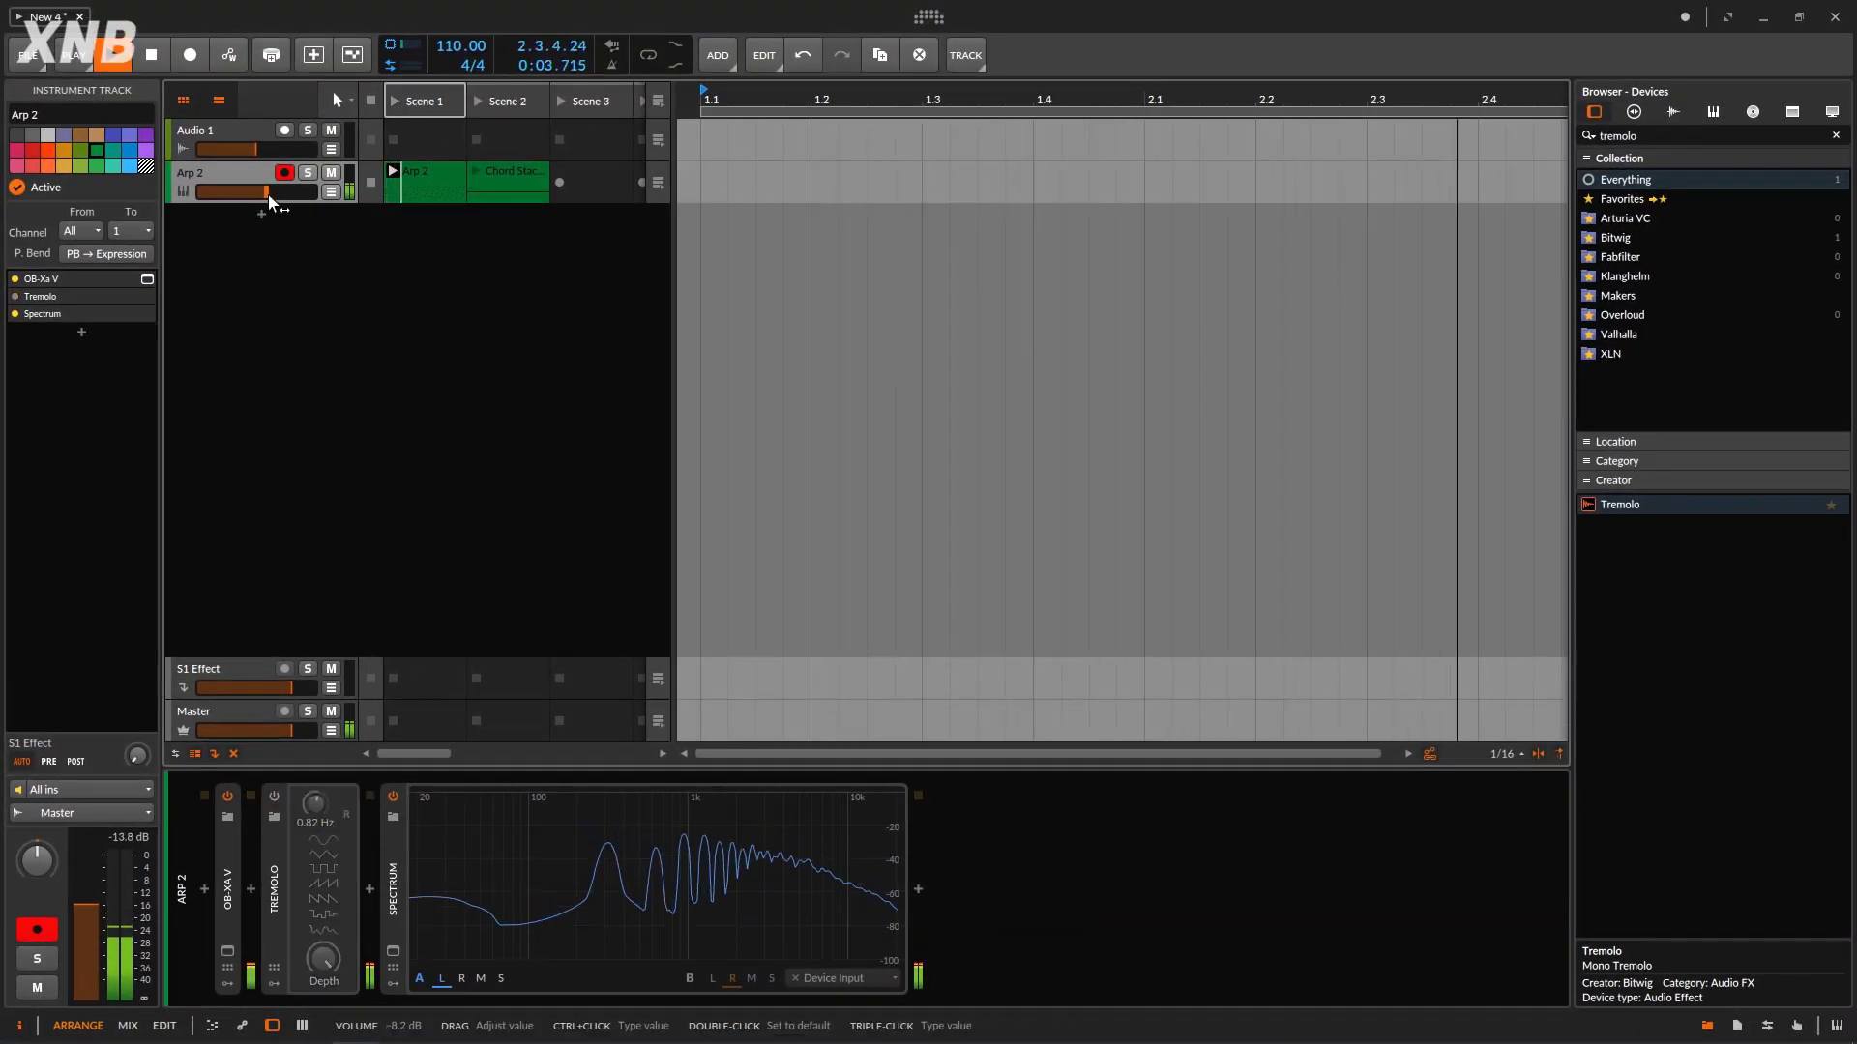
pyautogui.moveTo(266, 192); pyautogui.dragTo(259, 198)
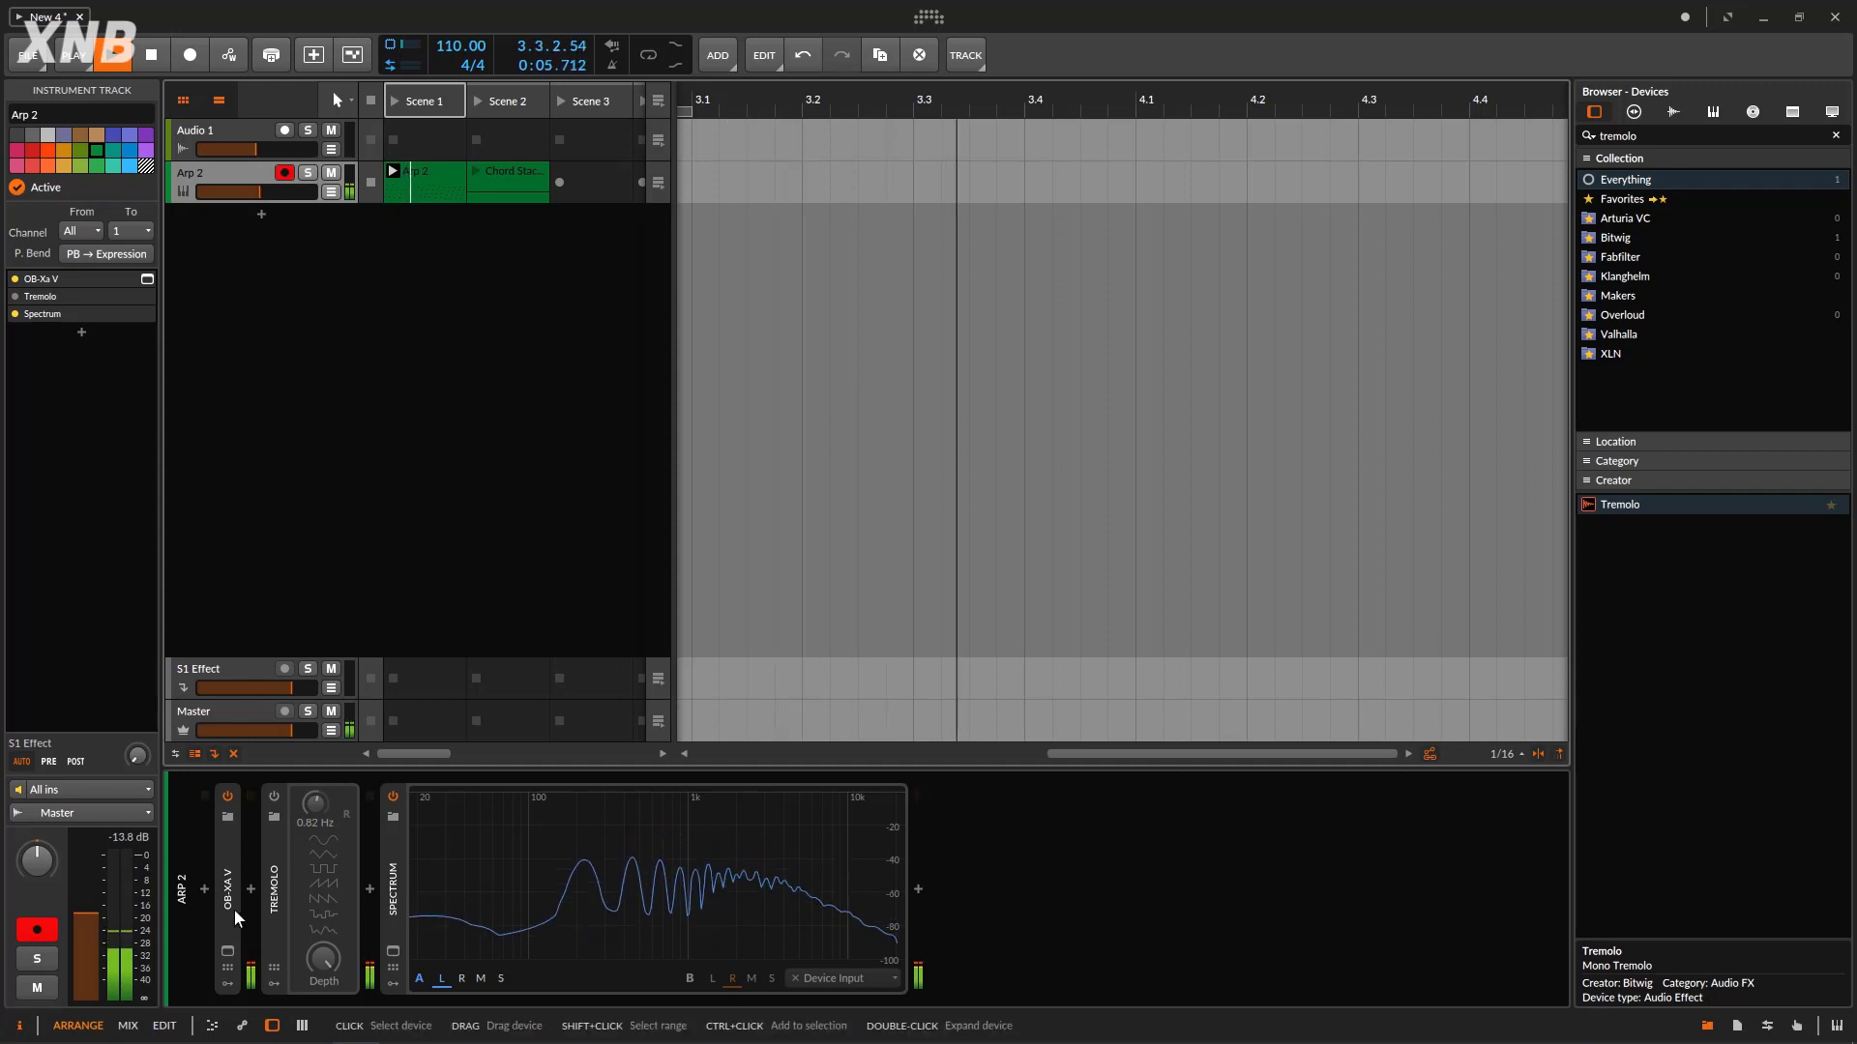
# - Set the OB-Xa V synth's Spread Amount to 0.164 and reduce the Arp 2 track's volume to -15.4 dB
pyautogui.click(229, 952)
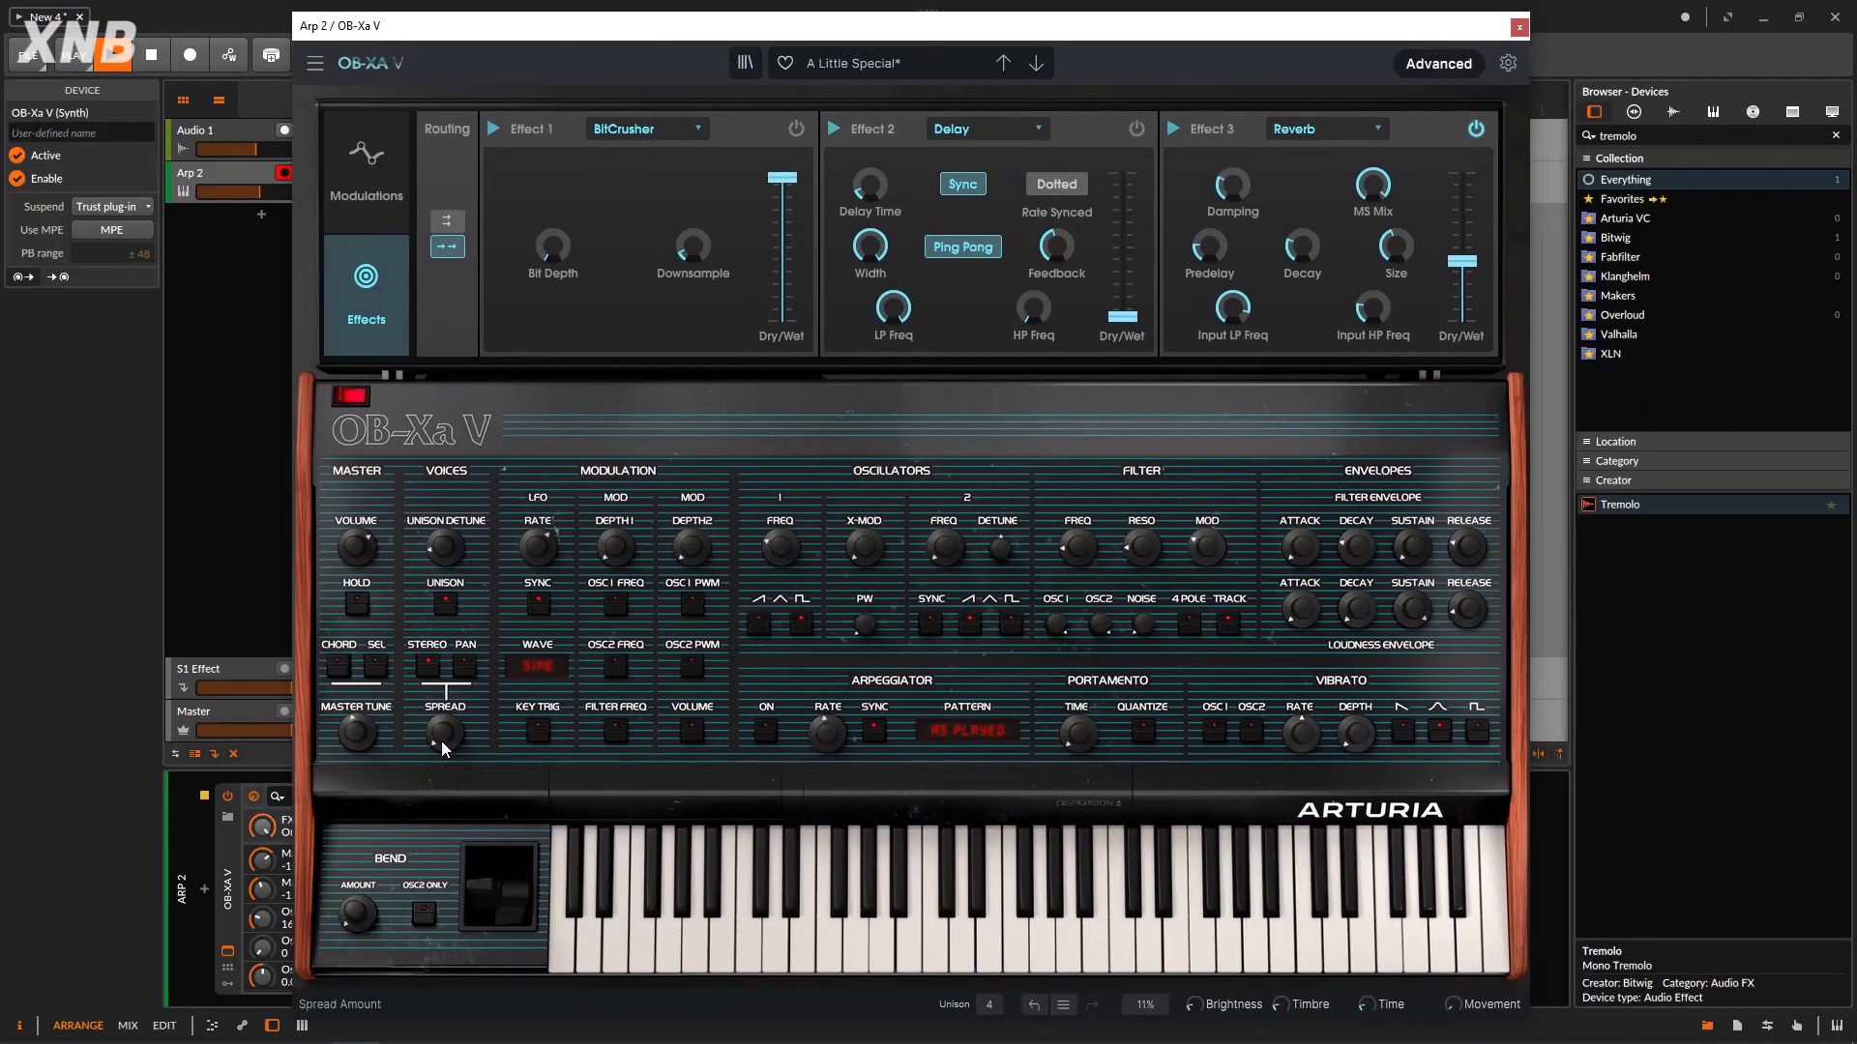
pyautogui.click(1520, 28)
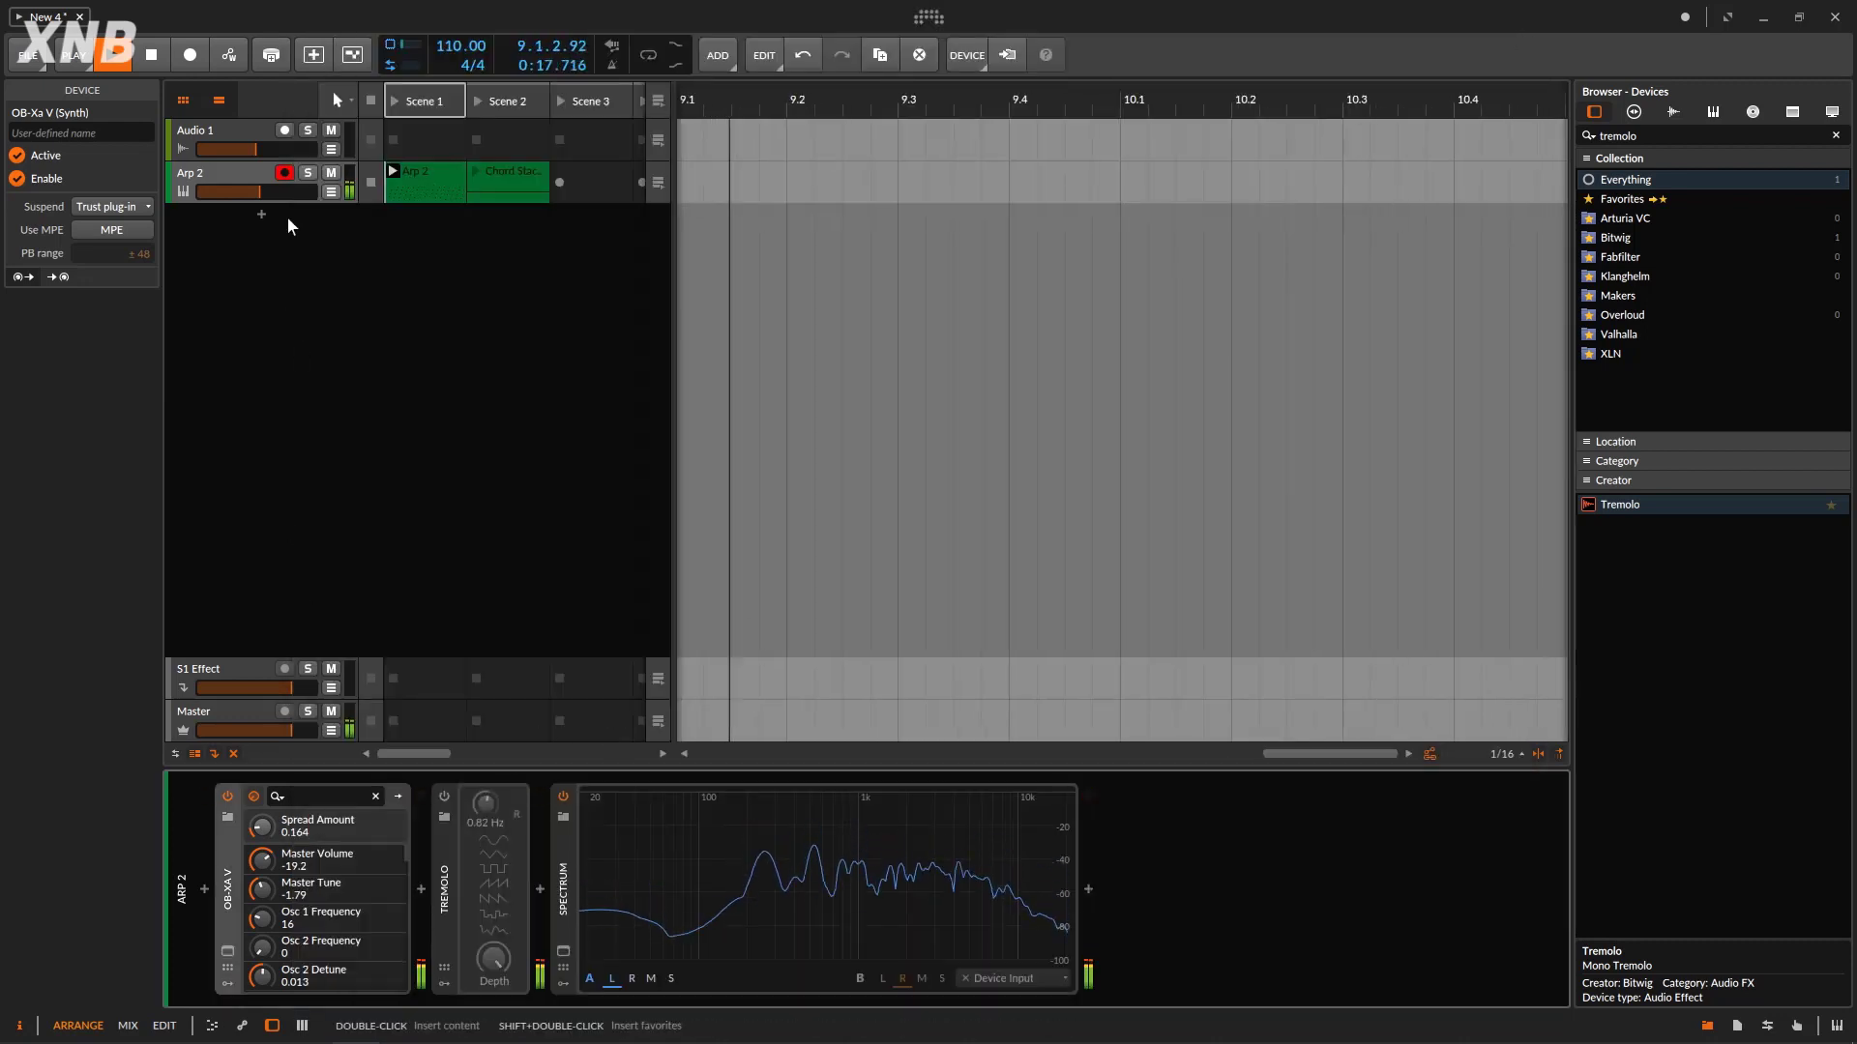
pyautogui.click(285, 172)
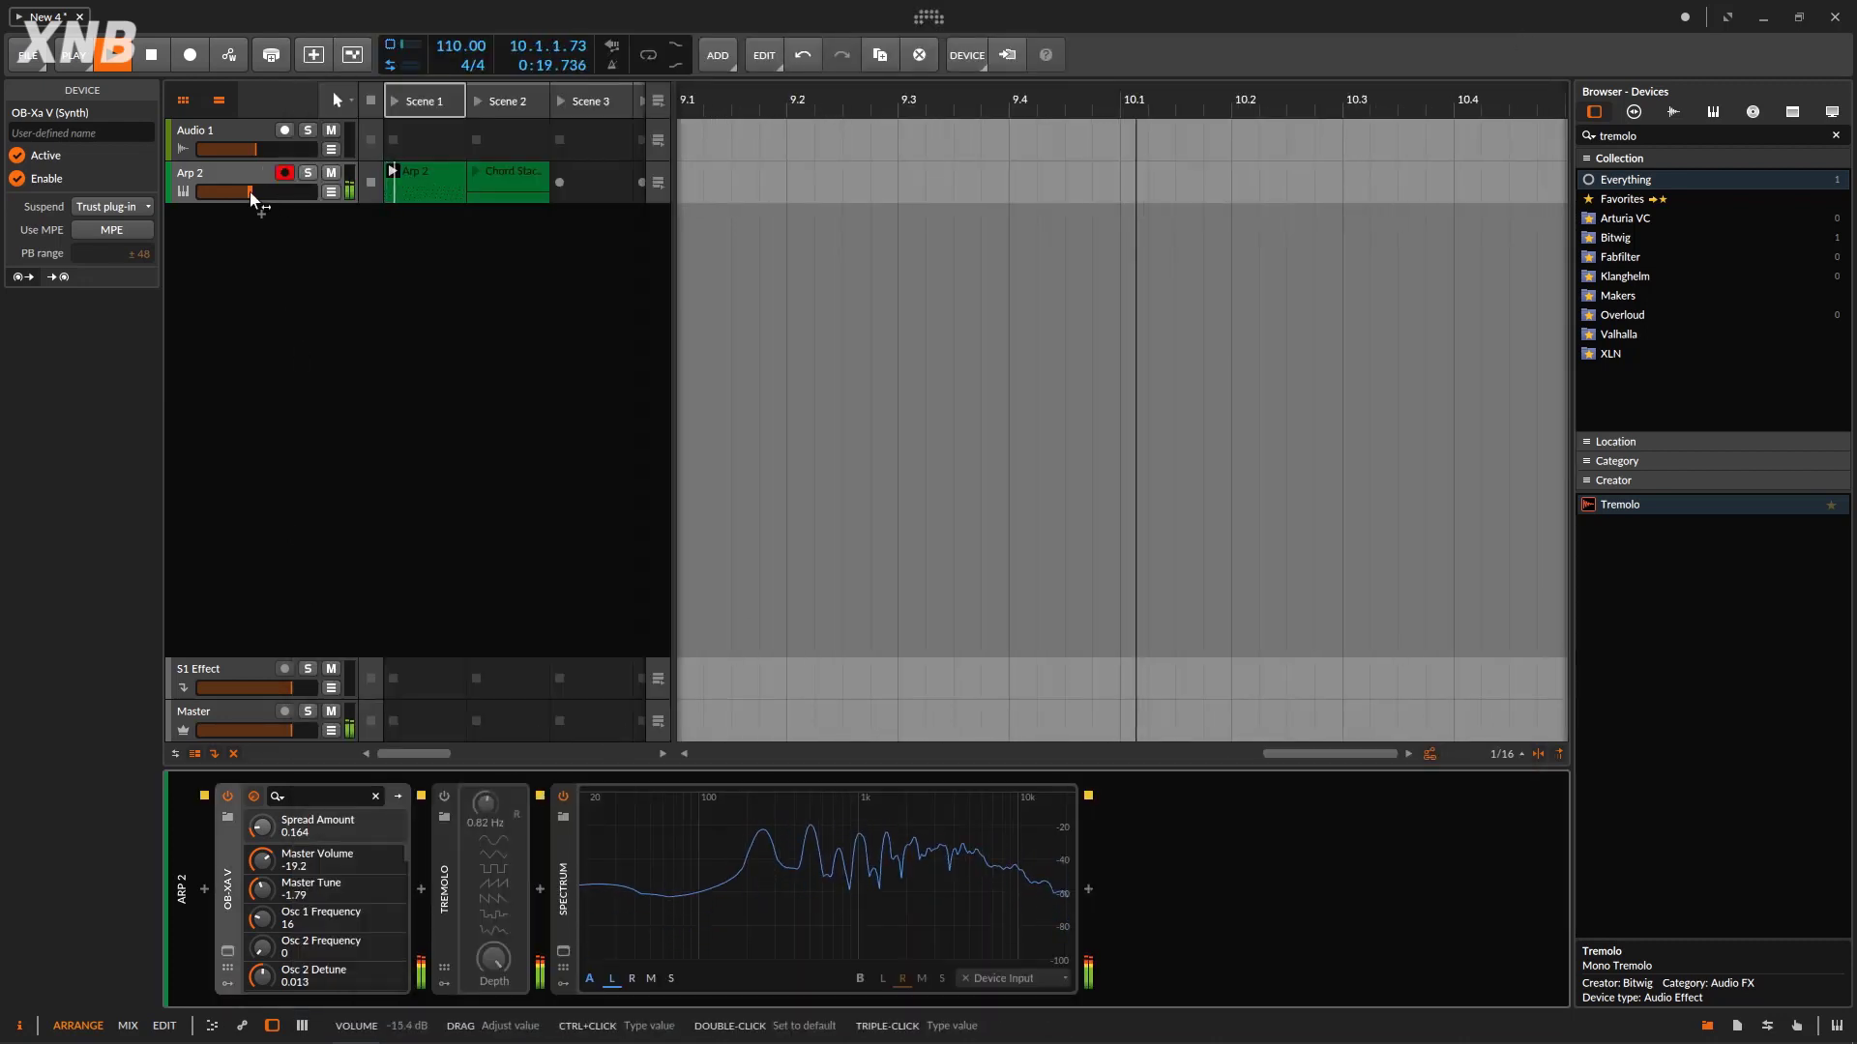
# - Re-enable the Tremolo with a rate of 1.27 Hz and check the Arp 2 clip's notes in the note editor
pyautogui.click(481, 843)
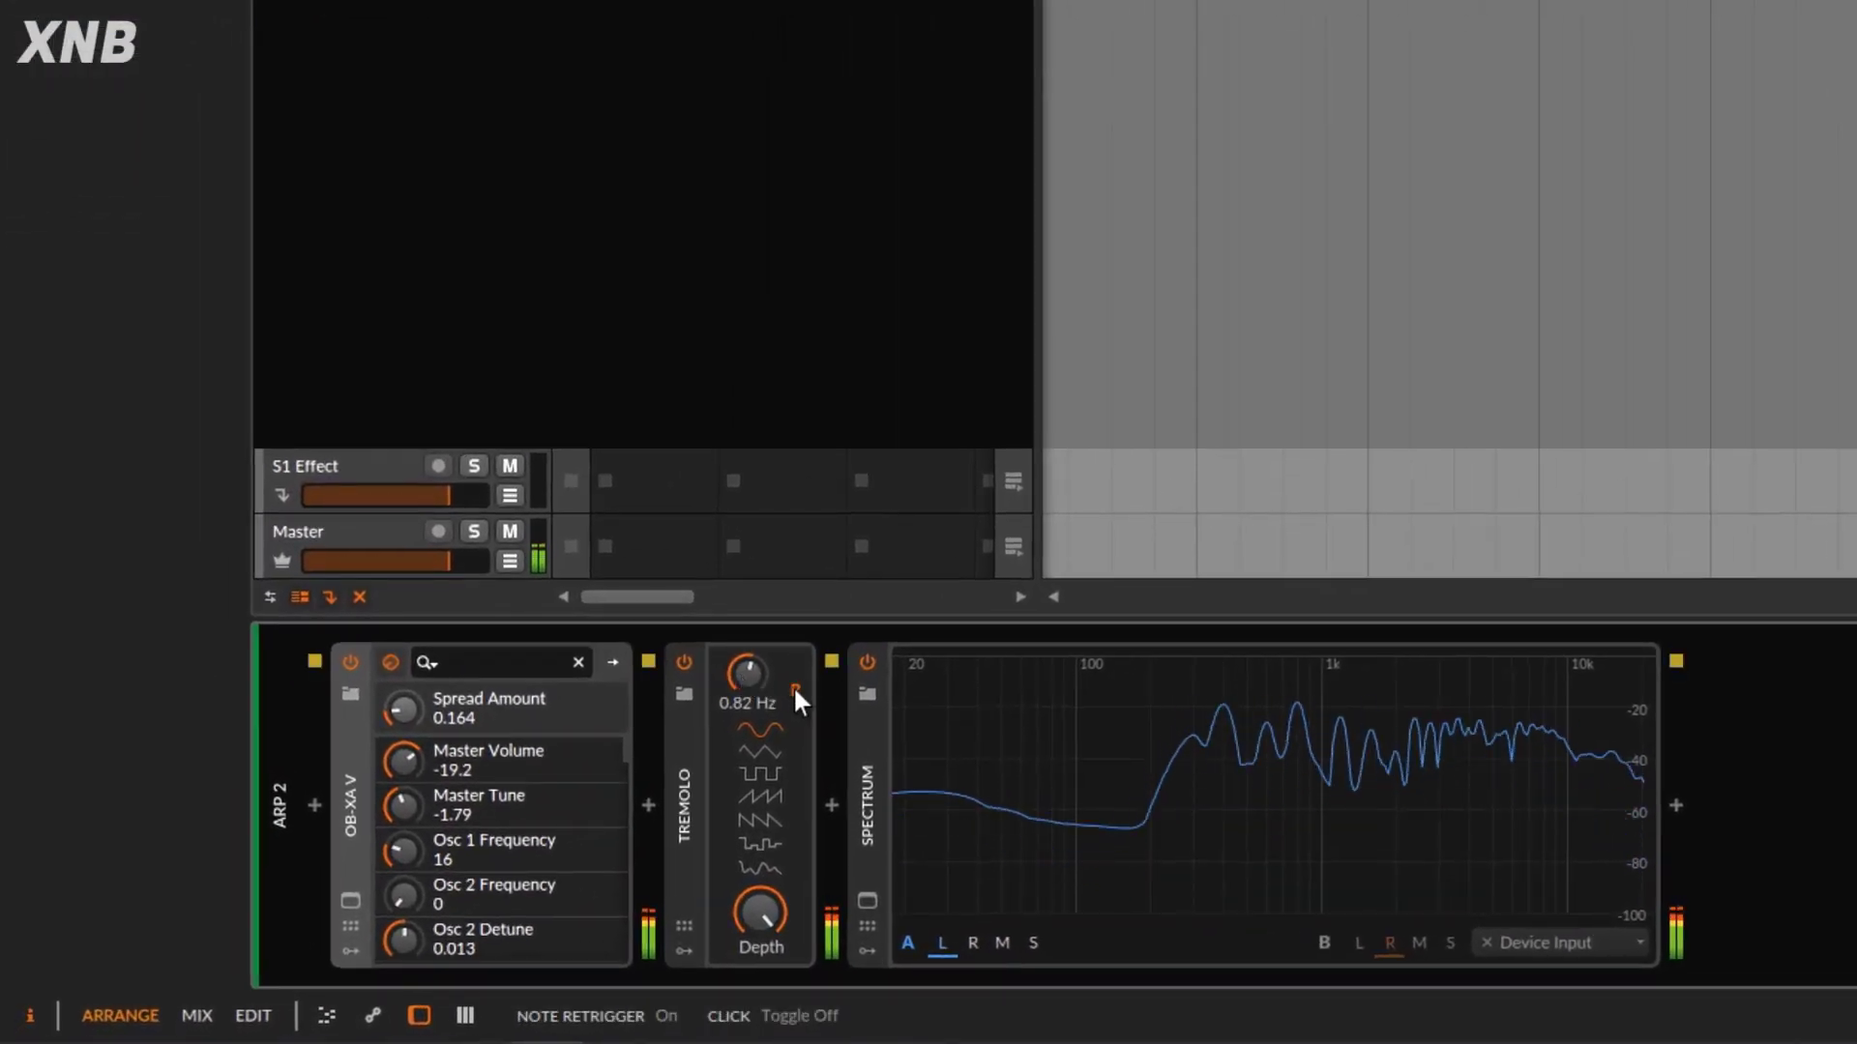
pyautogui.moveTo(752, 670)
pyautogui.mouseDown()
pyautogui.moveTo(753, 633)
pyautogui.moveTo(751, 670)
pyautogui.mouseUp()
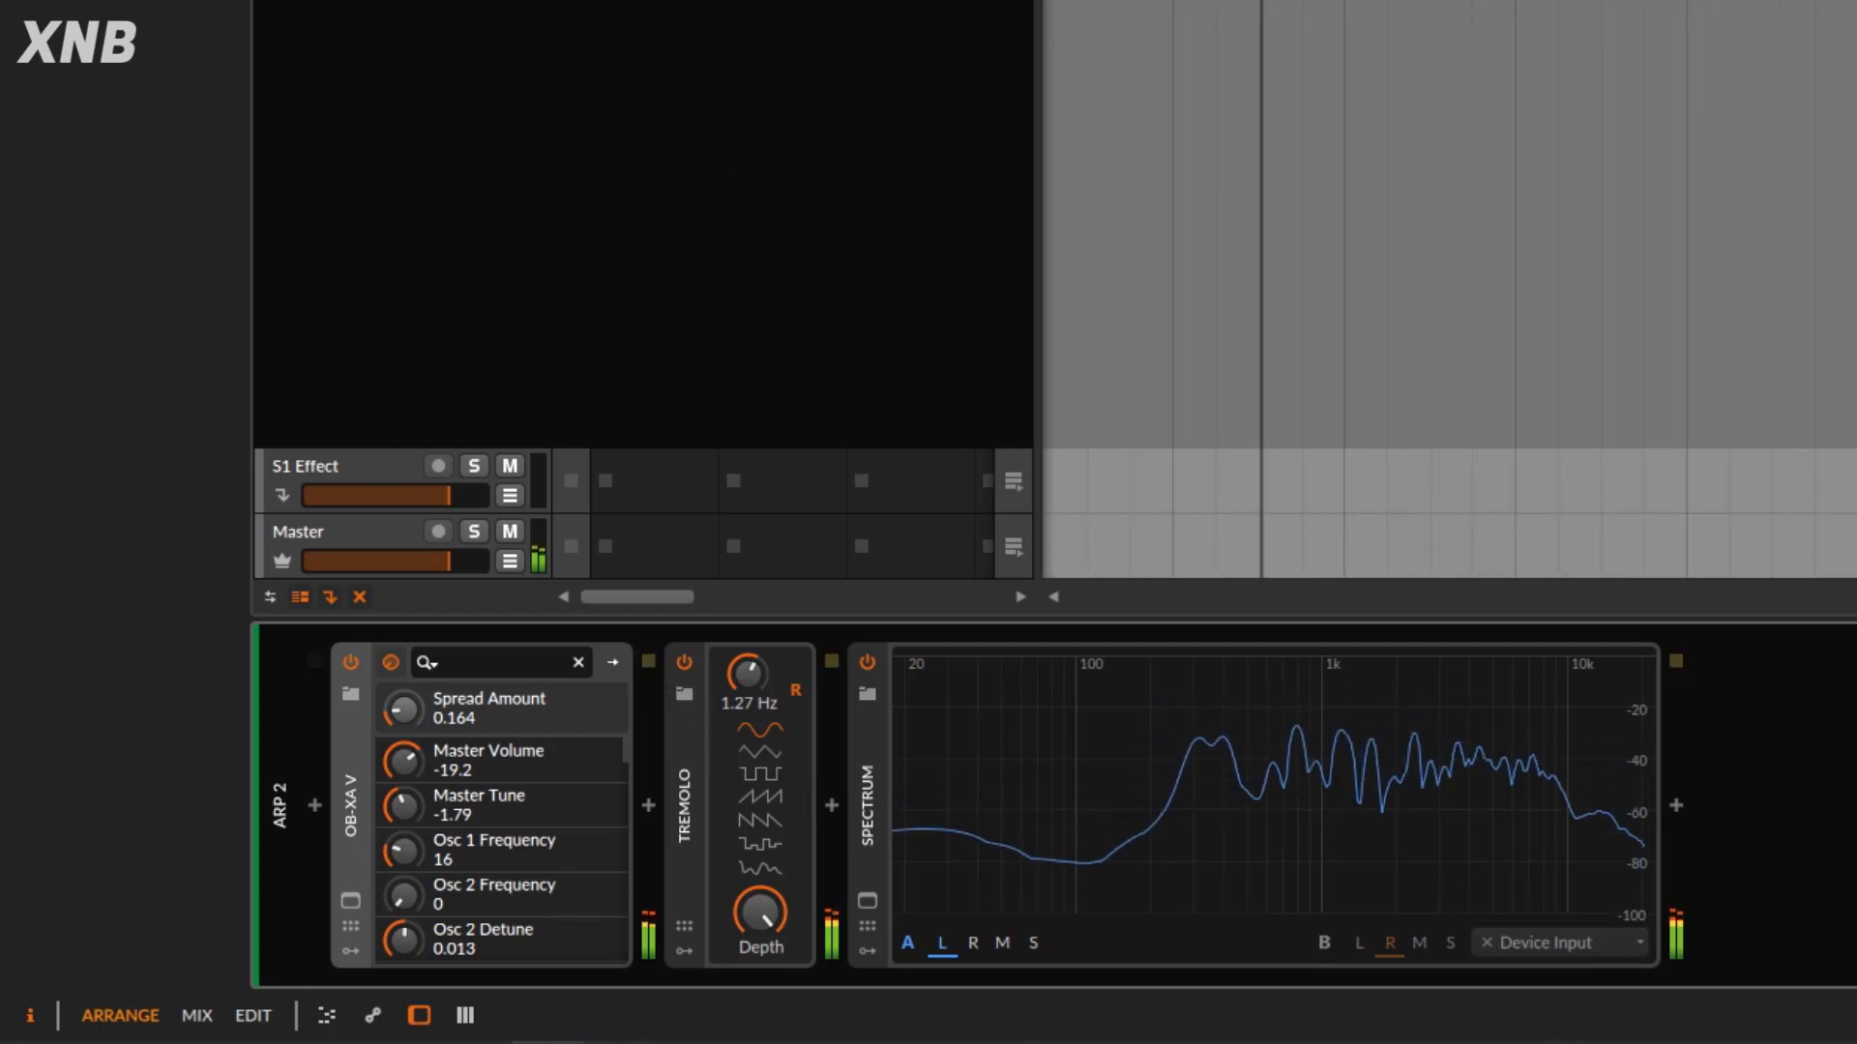
pyautogui.press('e')
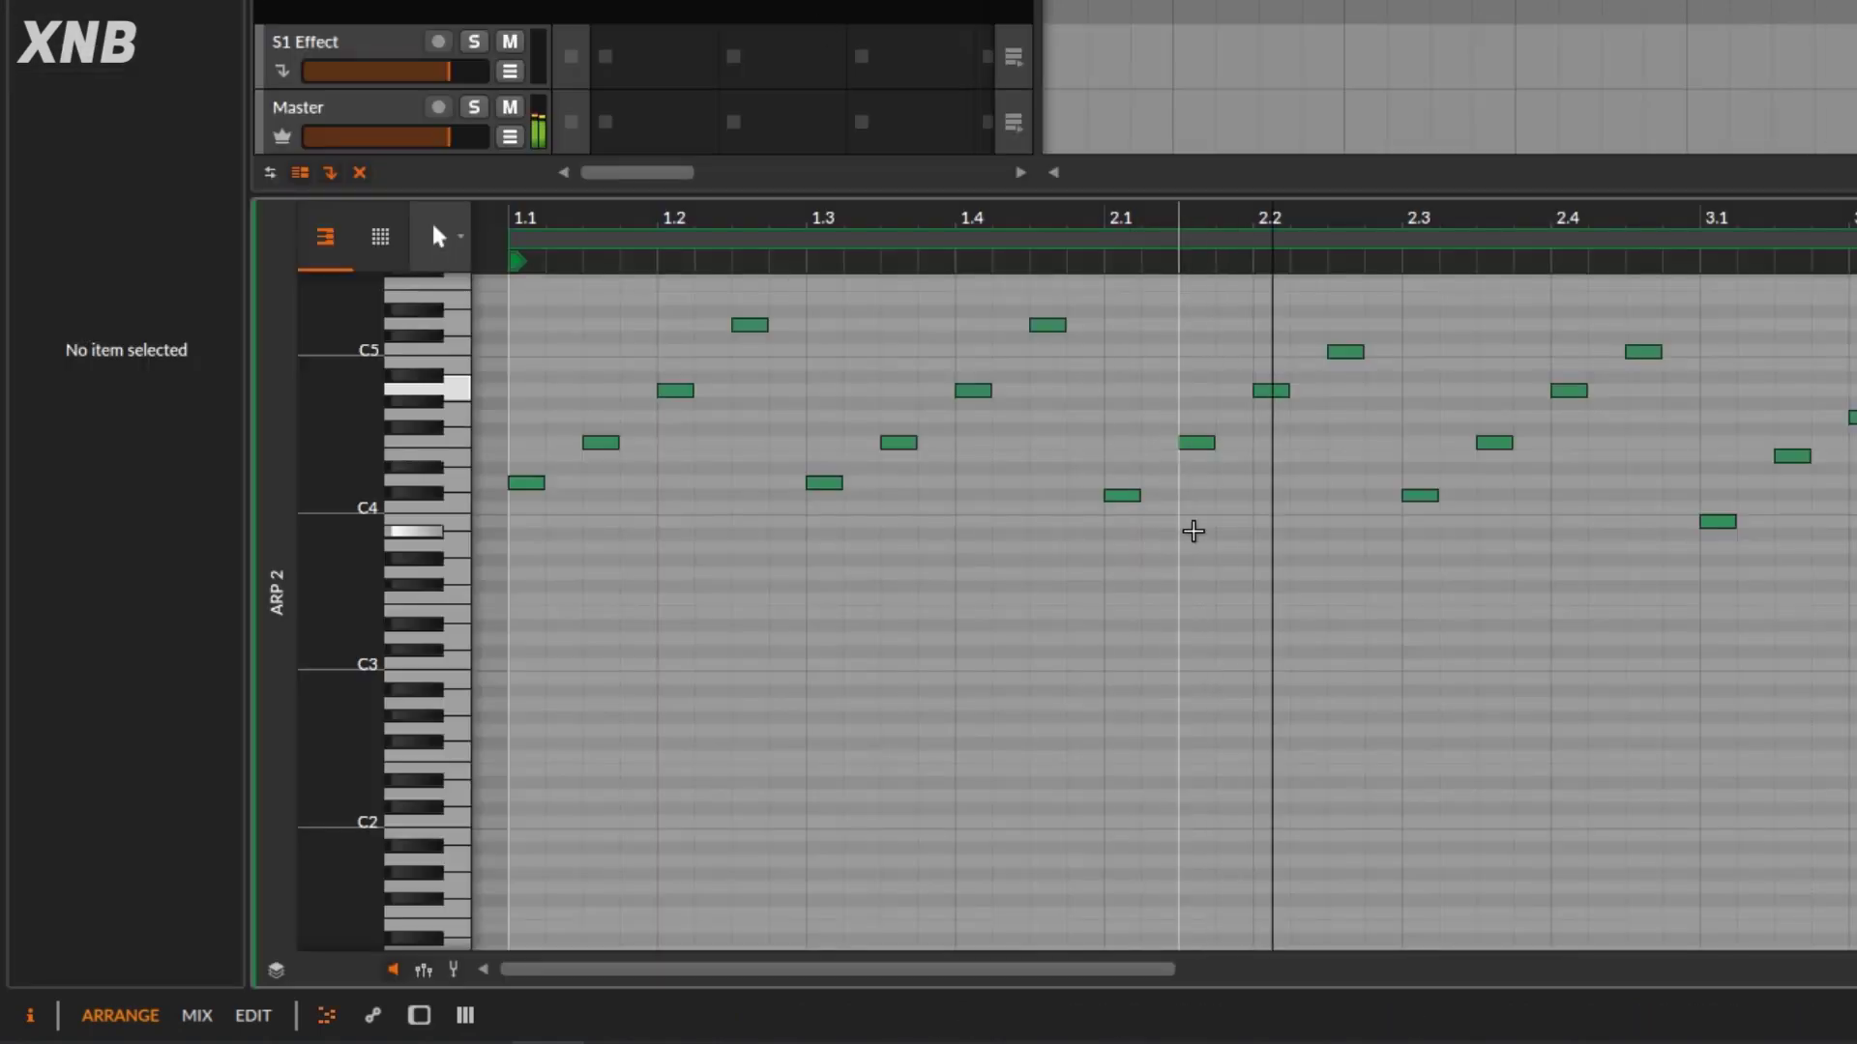
pyautogui.doubleClick(277, 592)
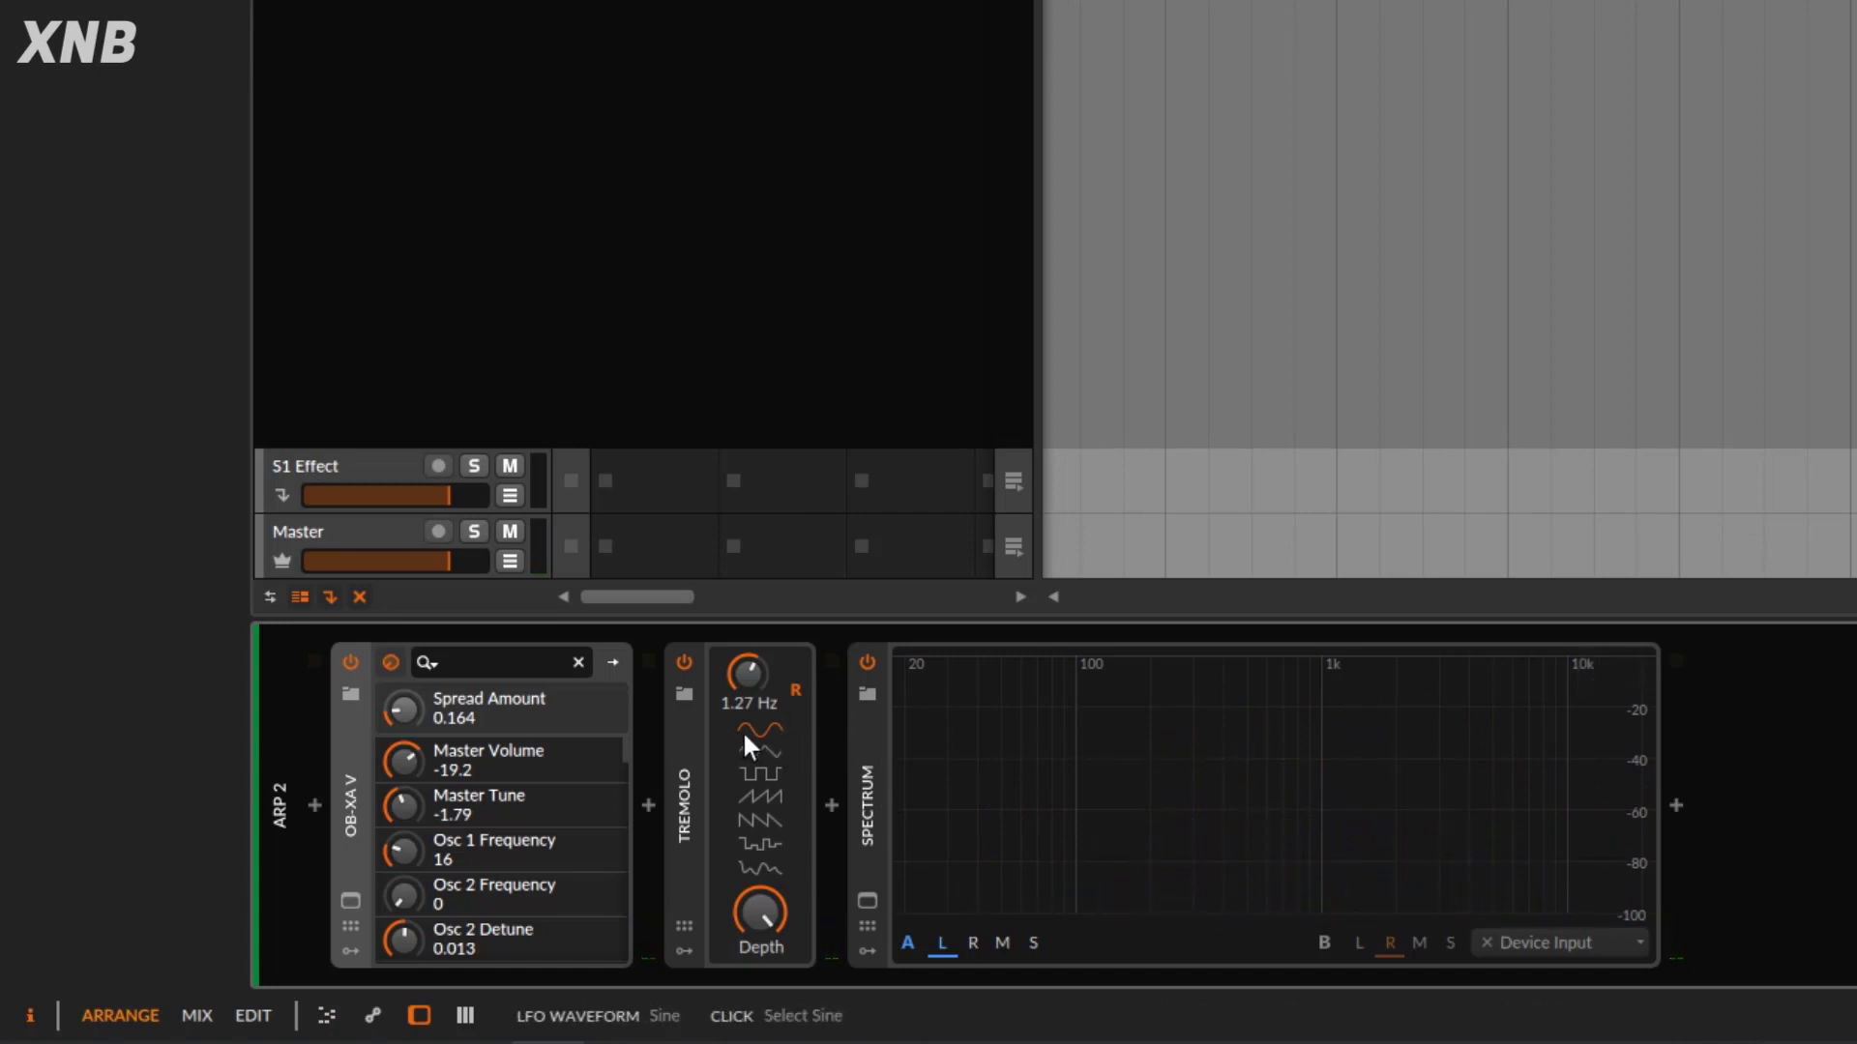
# - Compare the Tremolo's Ramp and Sine waveforms with retrigger on, ending on Ramp with the rate raised to 7.50 Hz
pyautogui.click(751, 797)
pyautogui.press('space')
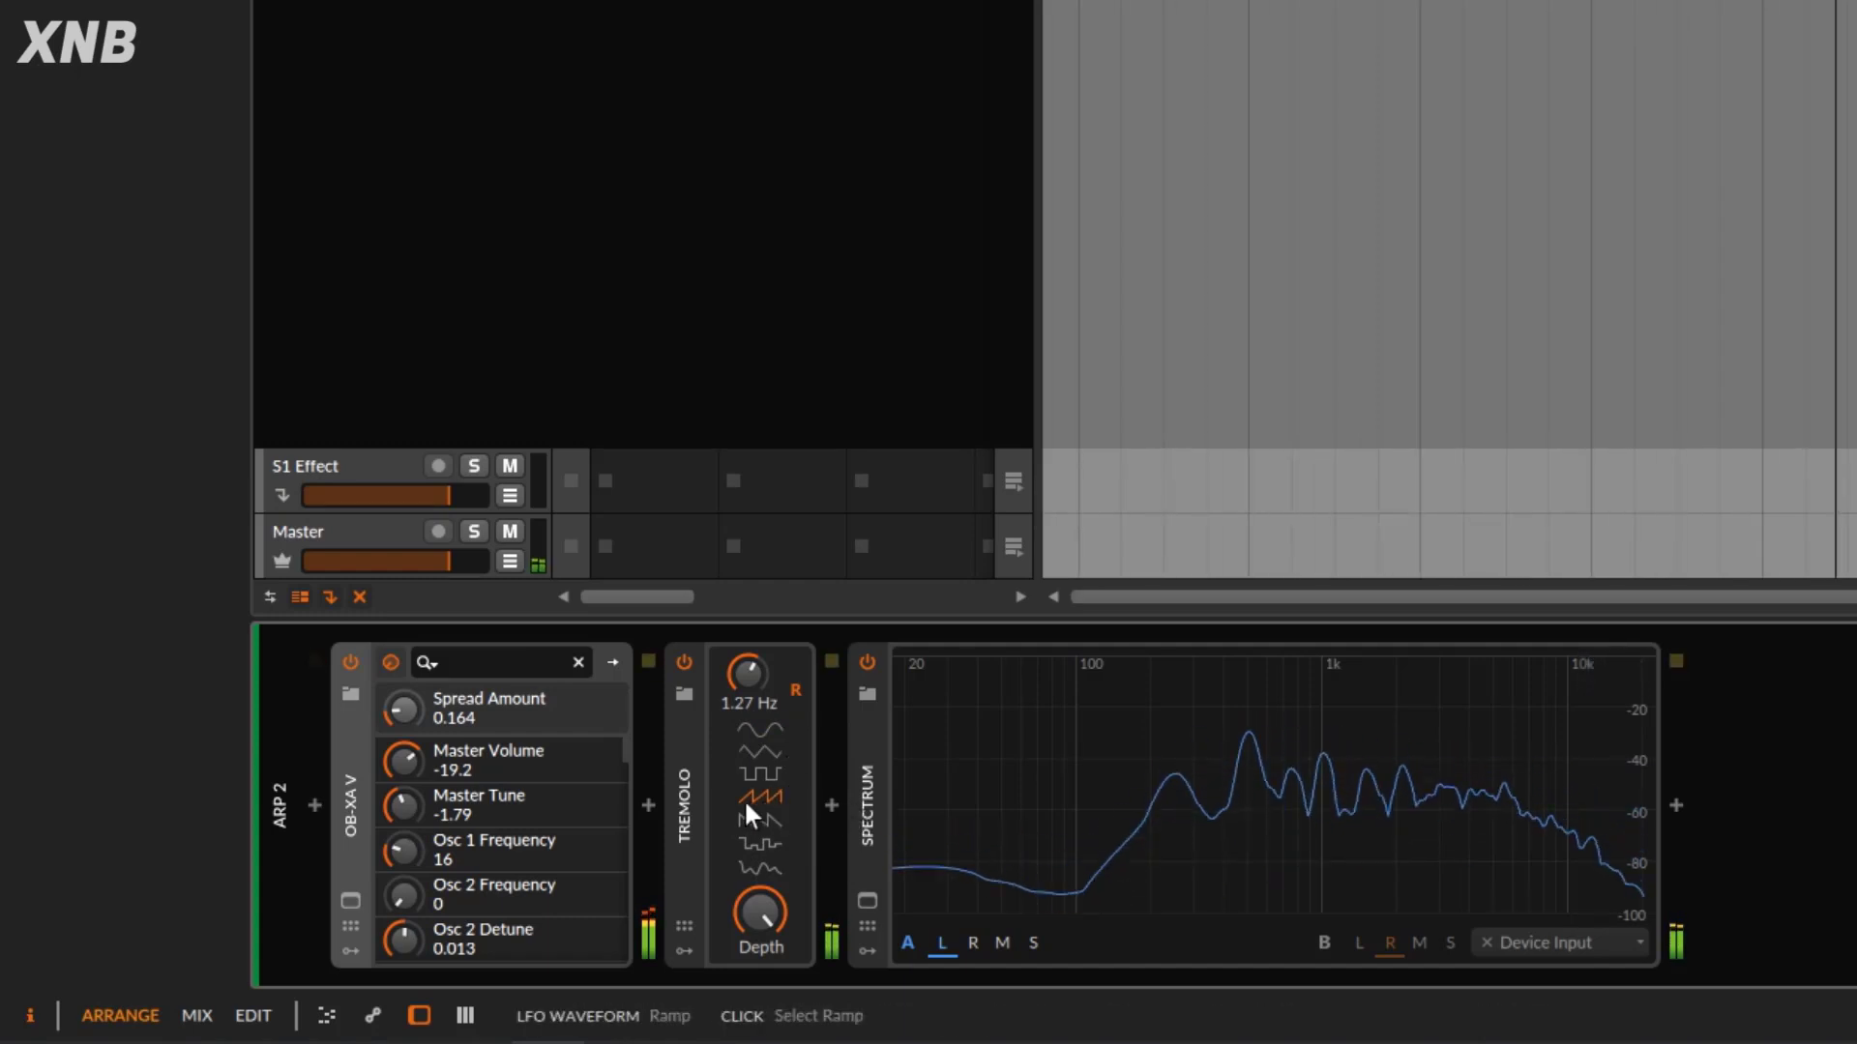
pyautogui.click(740, 732)
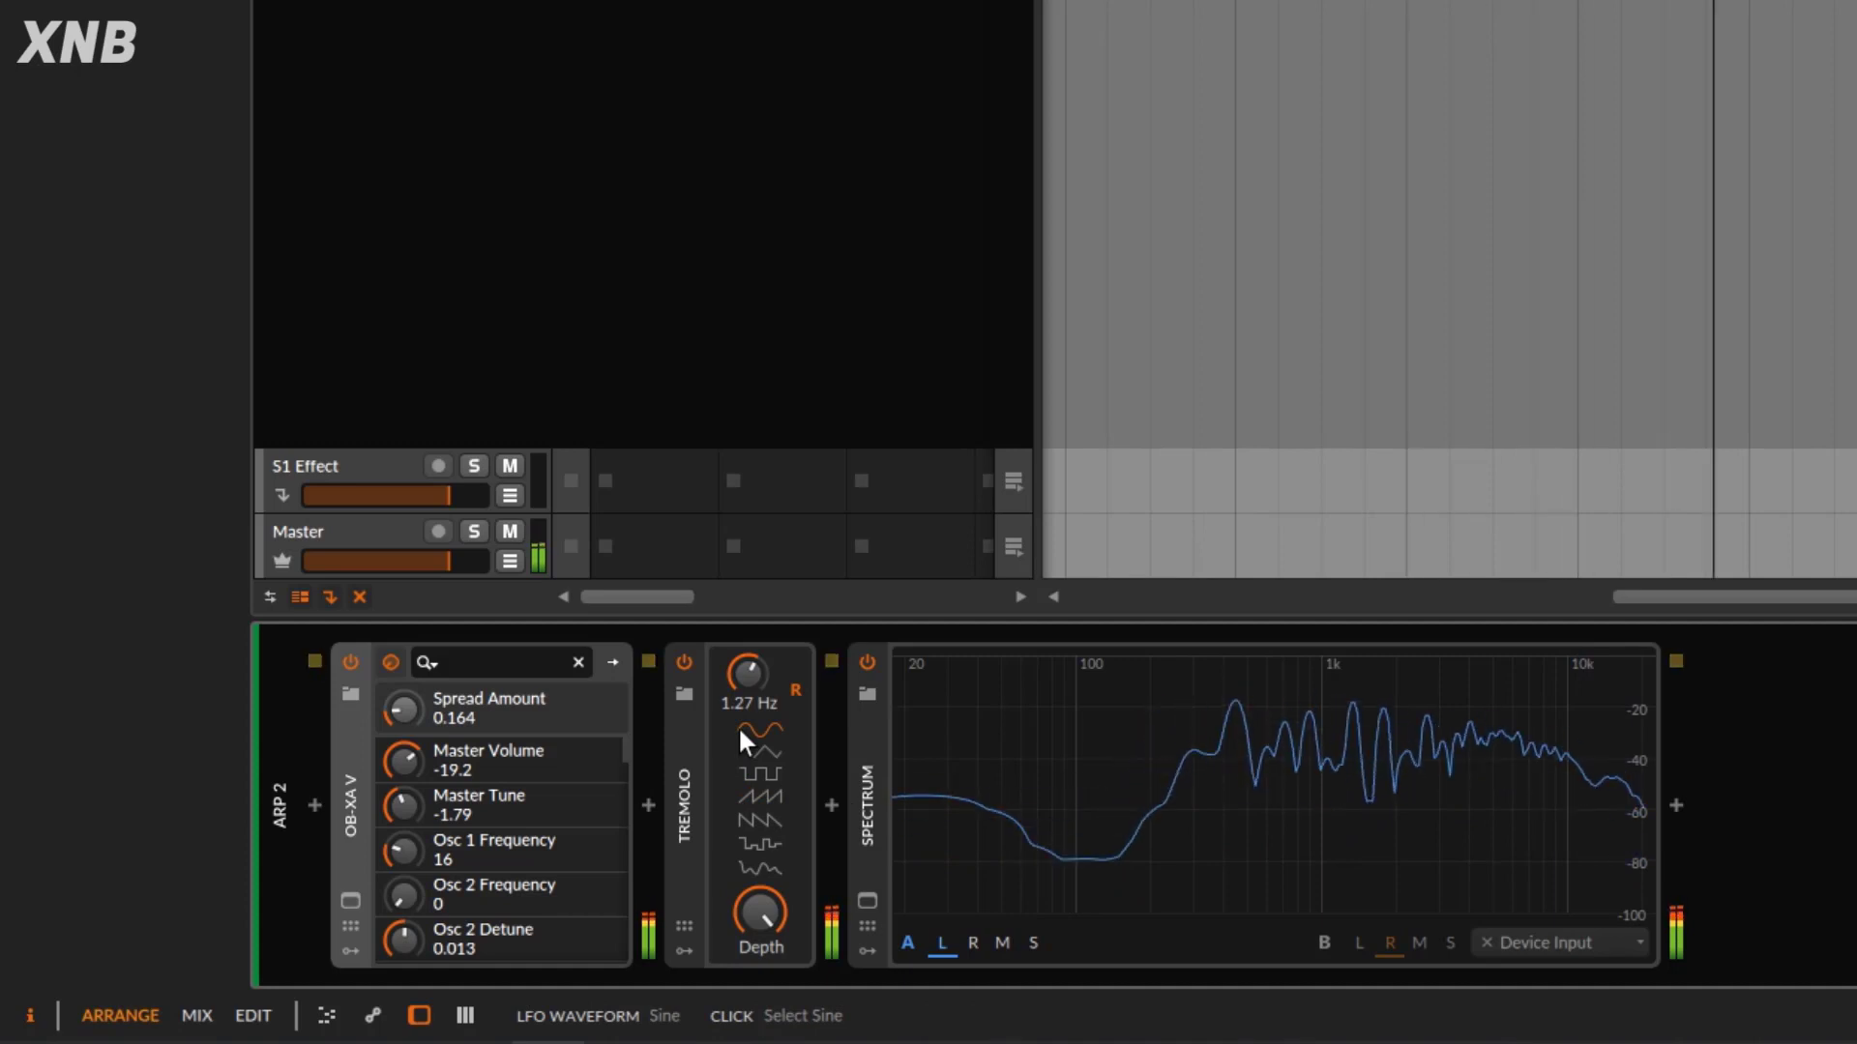
pyautogui.click(752, 797)
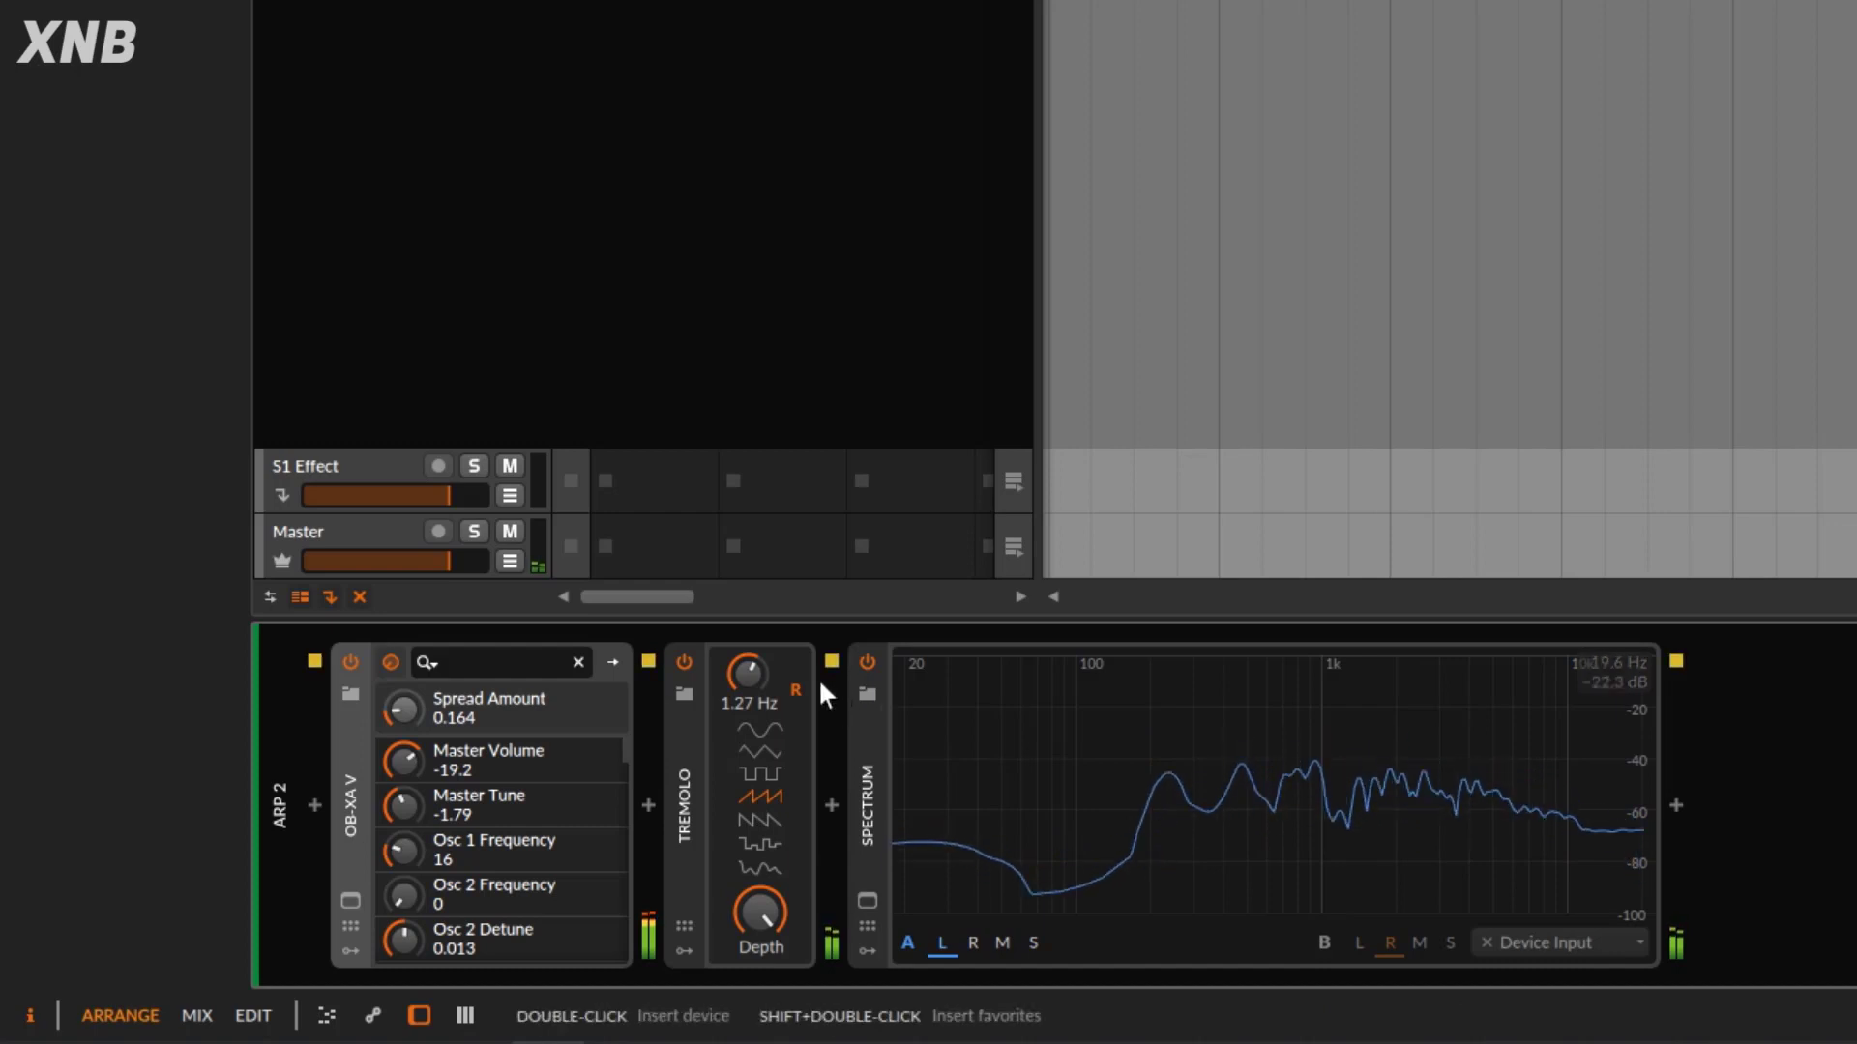
pyautogui.moveTo(751, 670)
pyautogui.mouseDown()
pyautogui.moveTo(751, 585)
pyautogui.moveTo(769, 689)
pyautogui.mouseUp()
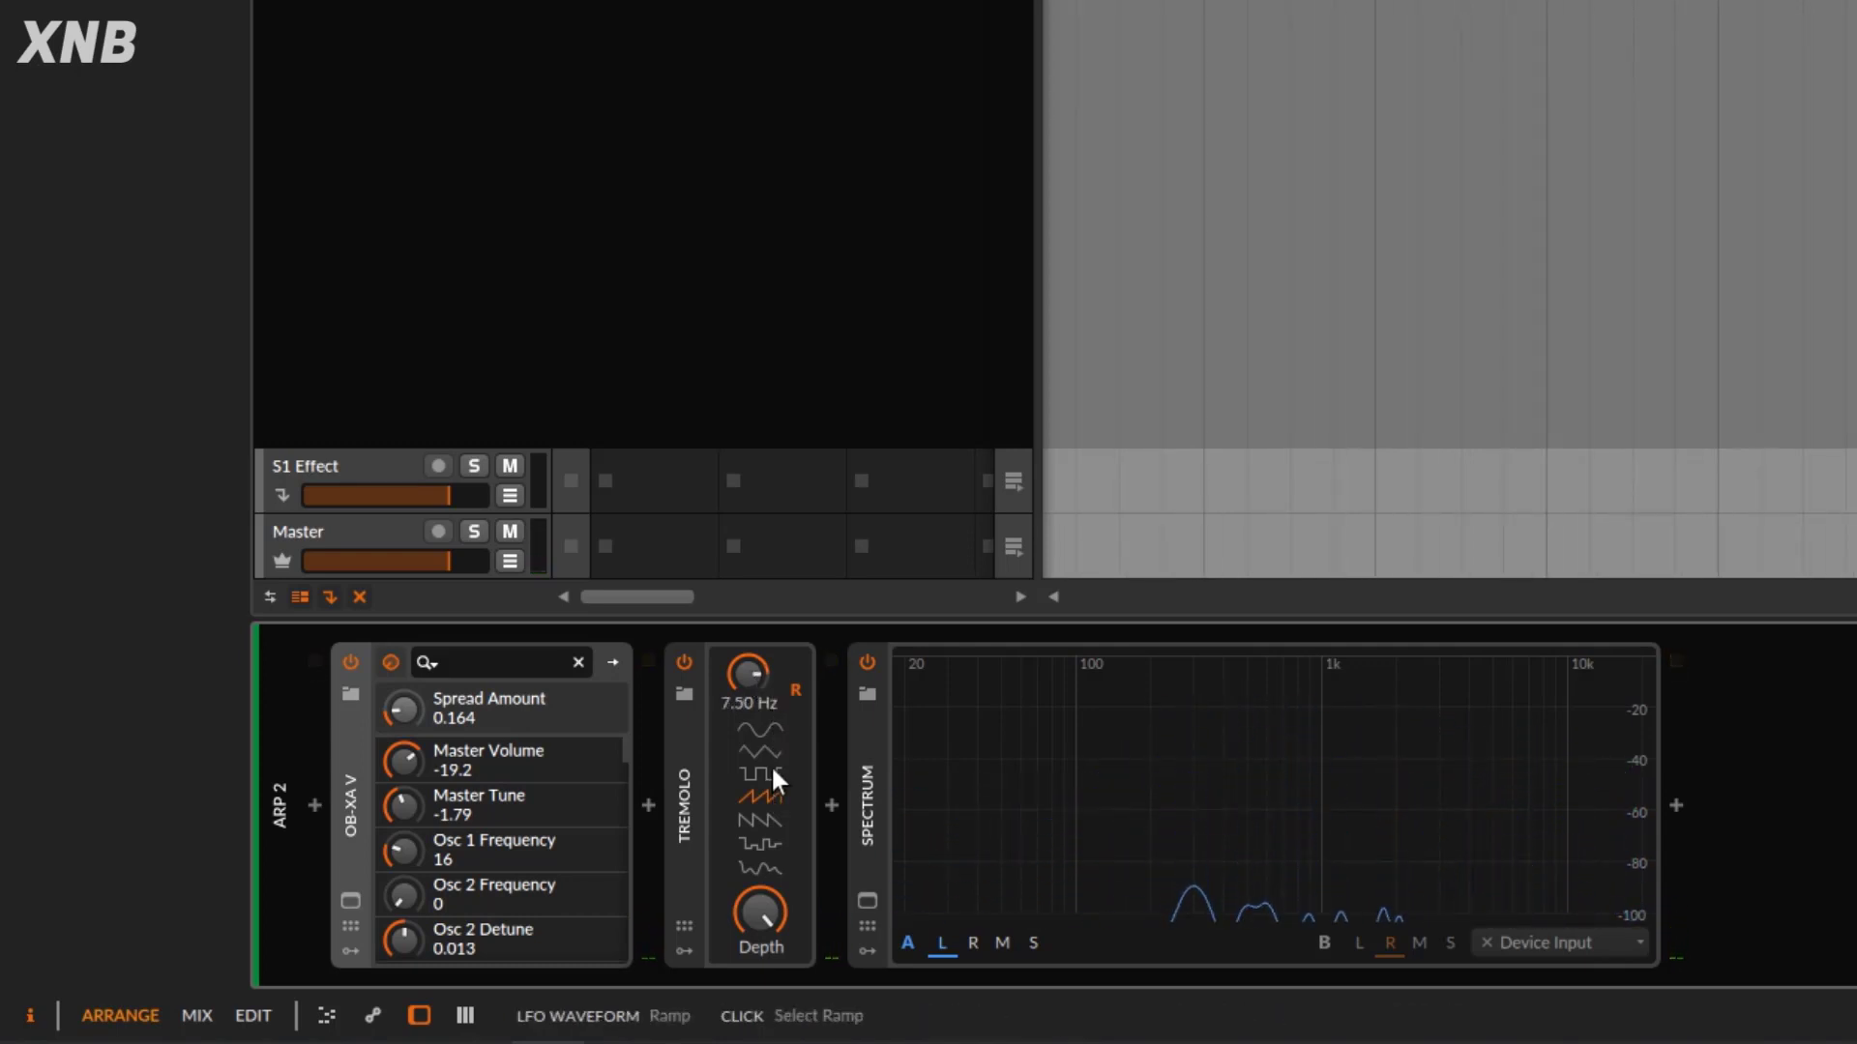
# - Switch the Tremolo to Sine with Note Retrigger off, and slow the rate to 1.50 Hz during playback
pyautogui.click(761, 727)
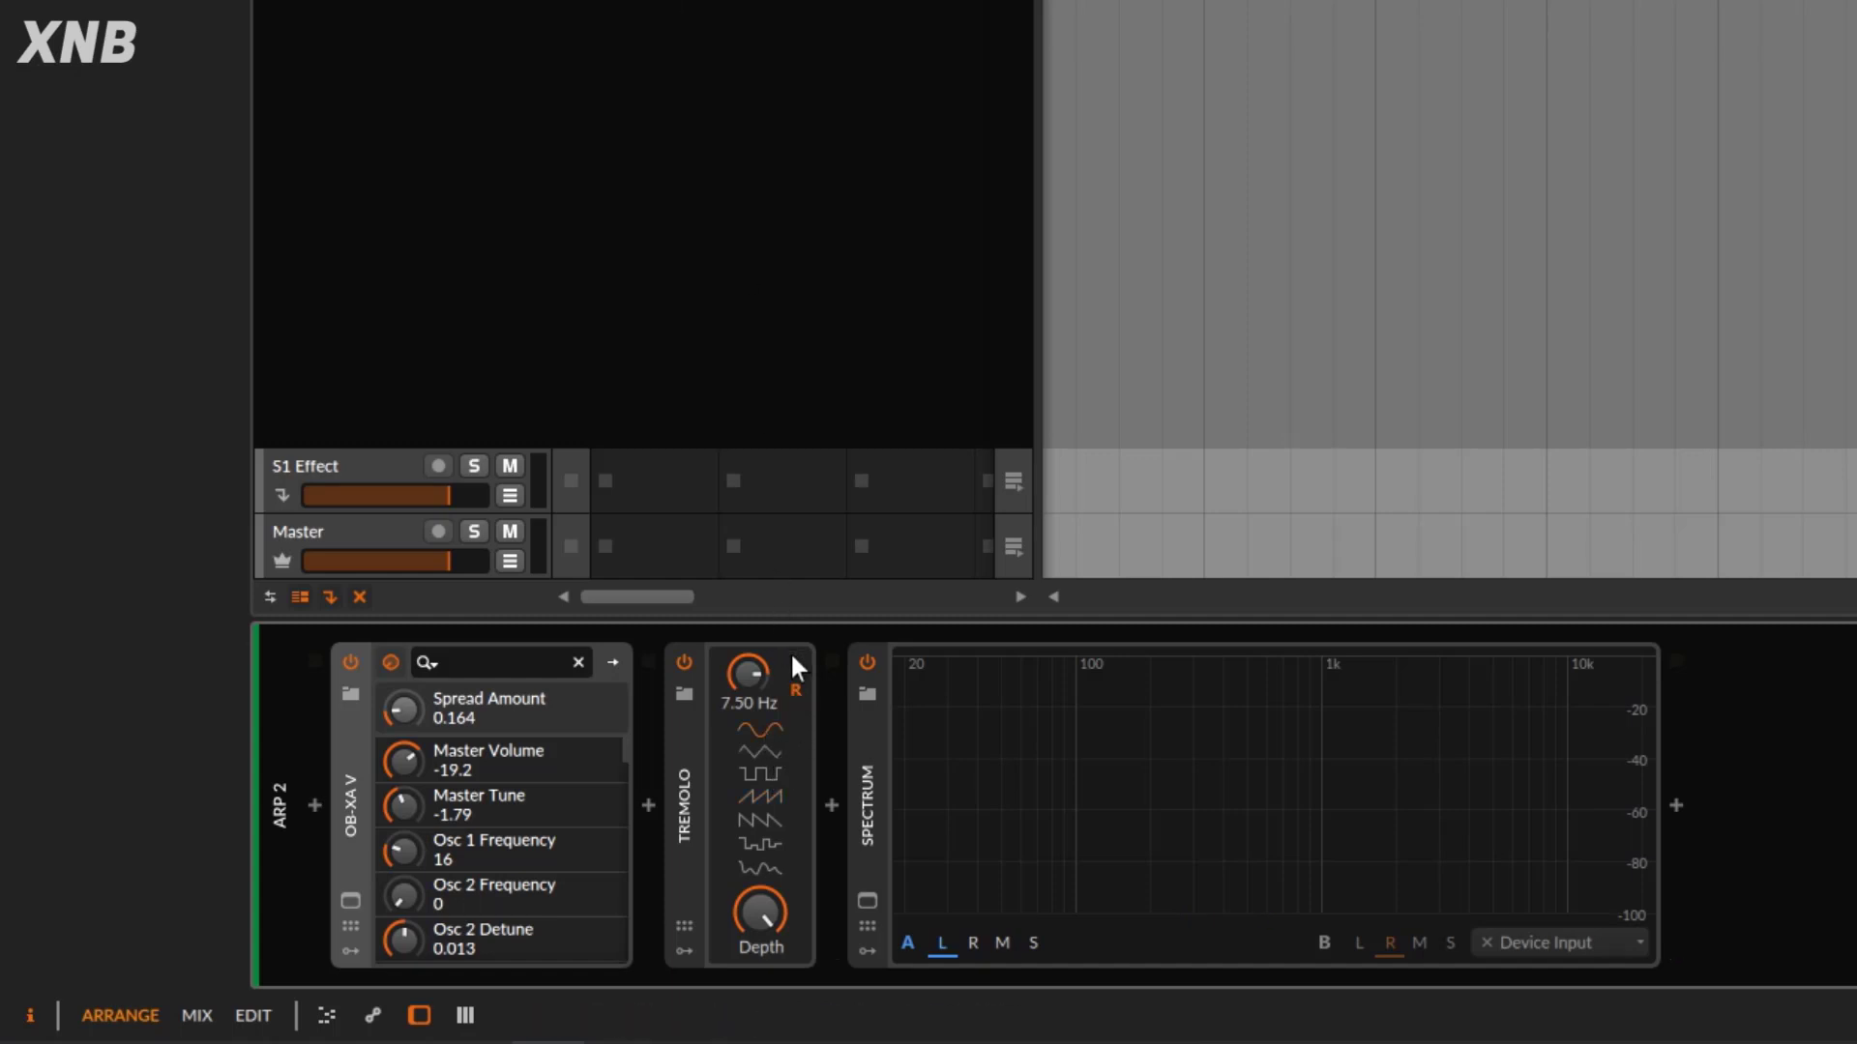
pyautogui.click(795, 691)
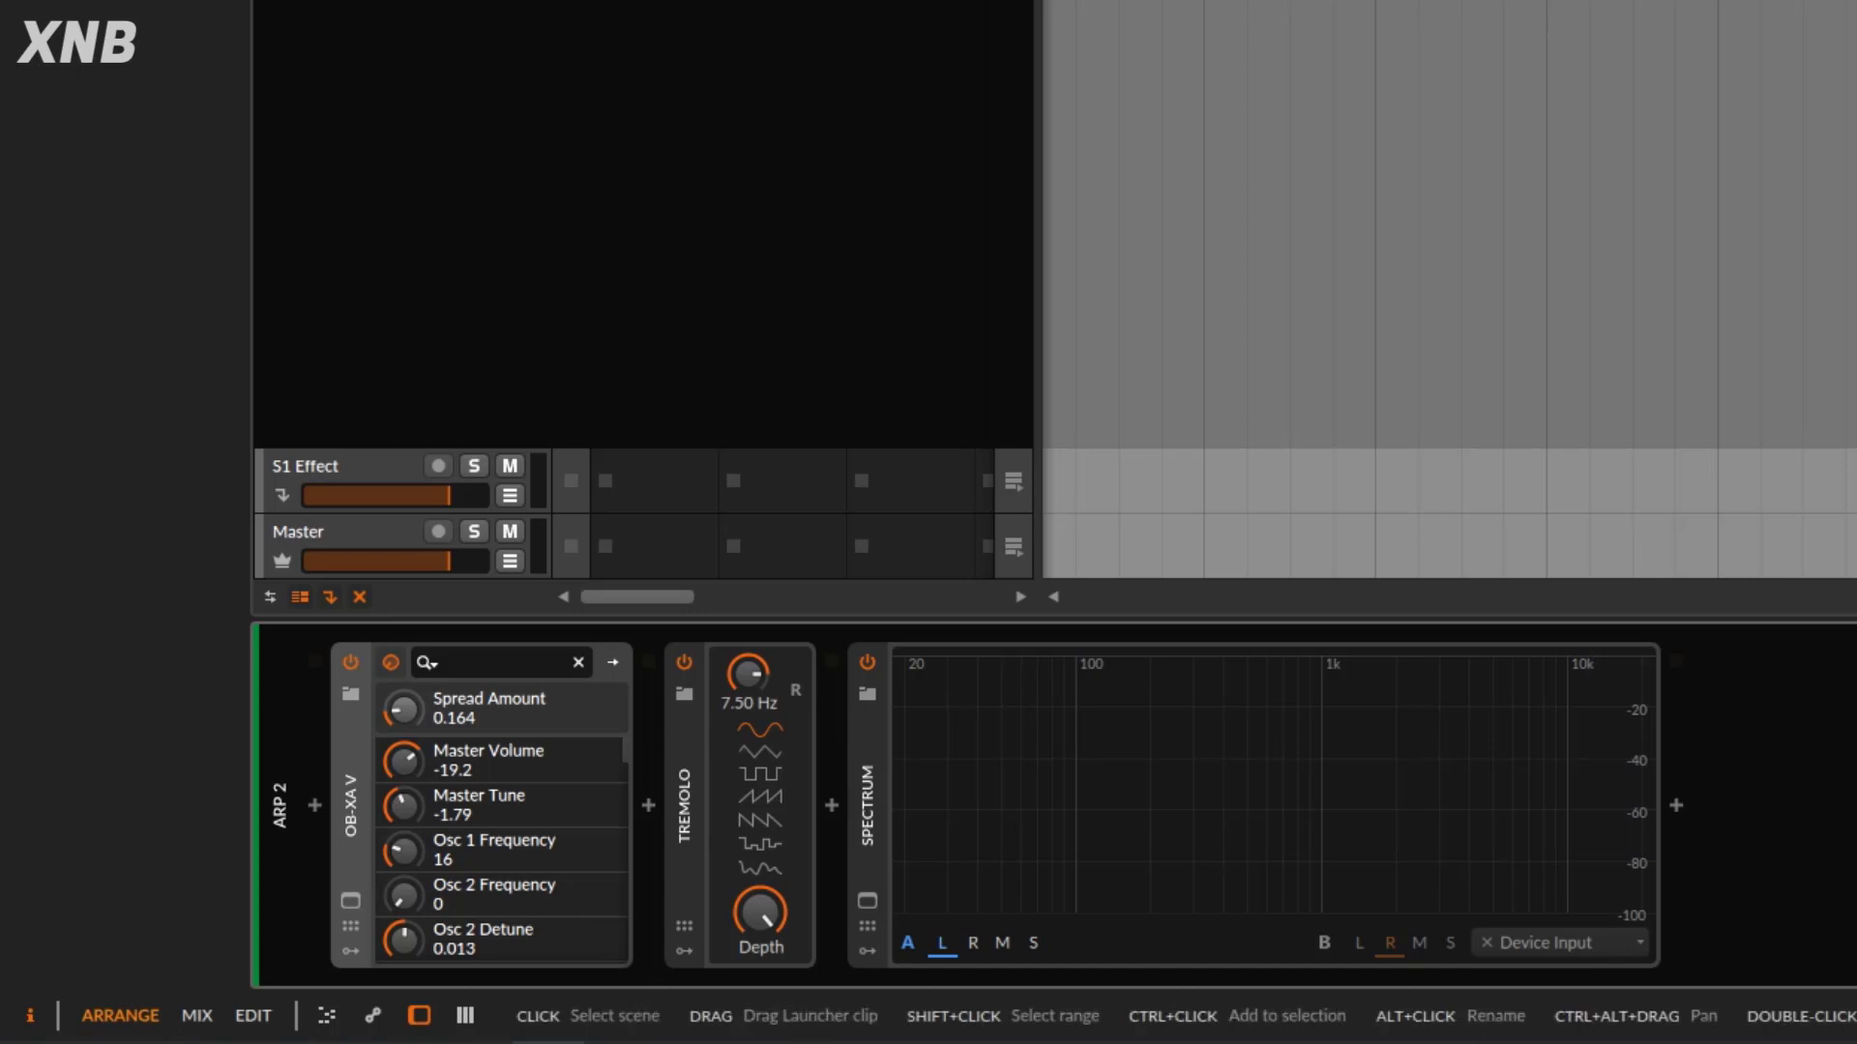
pyautogui.press('space')
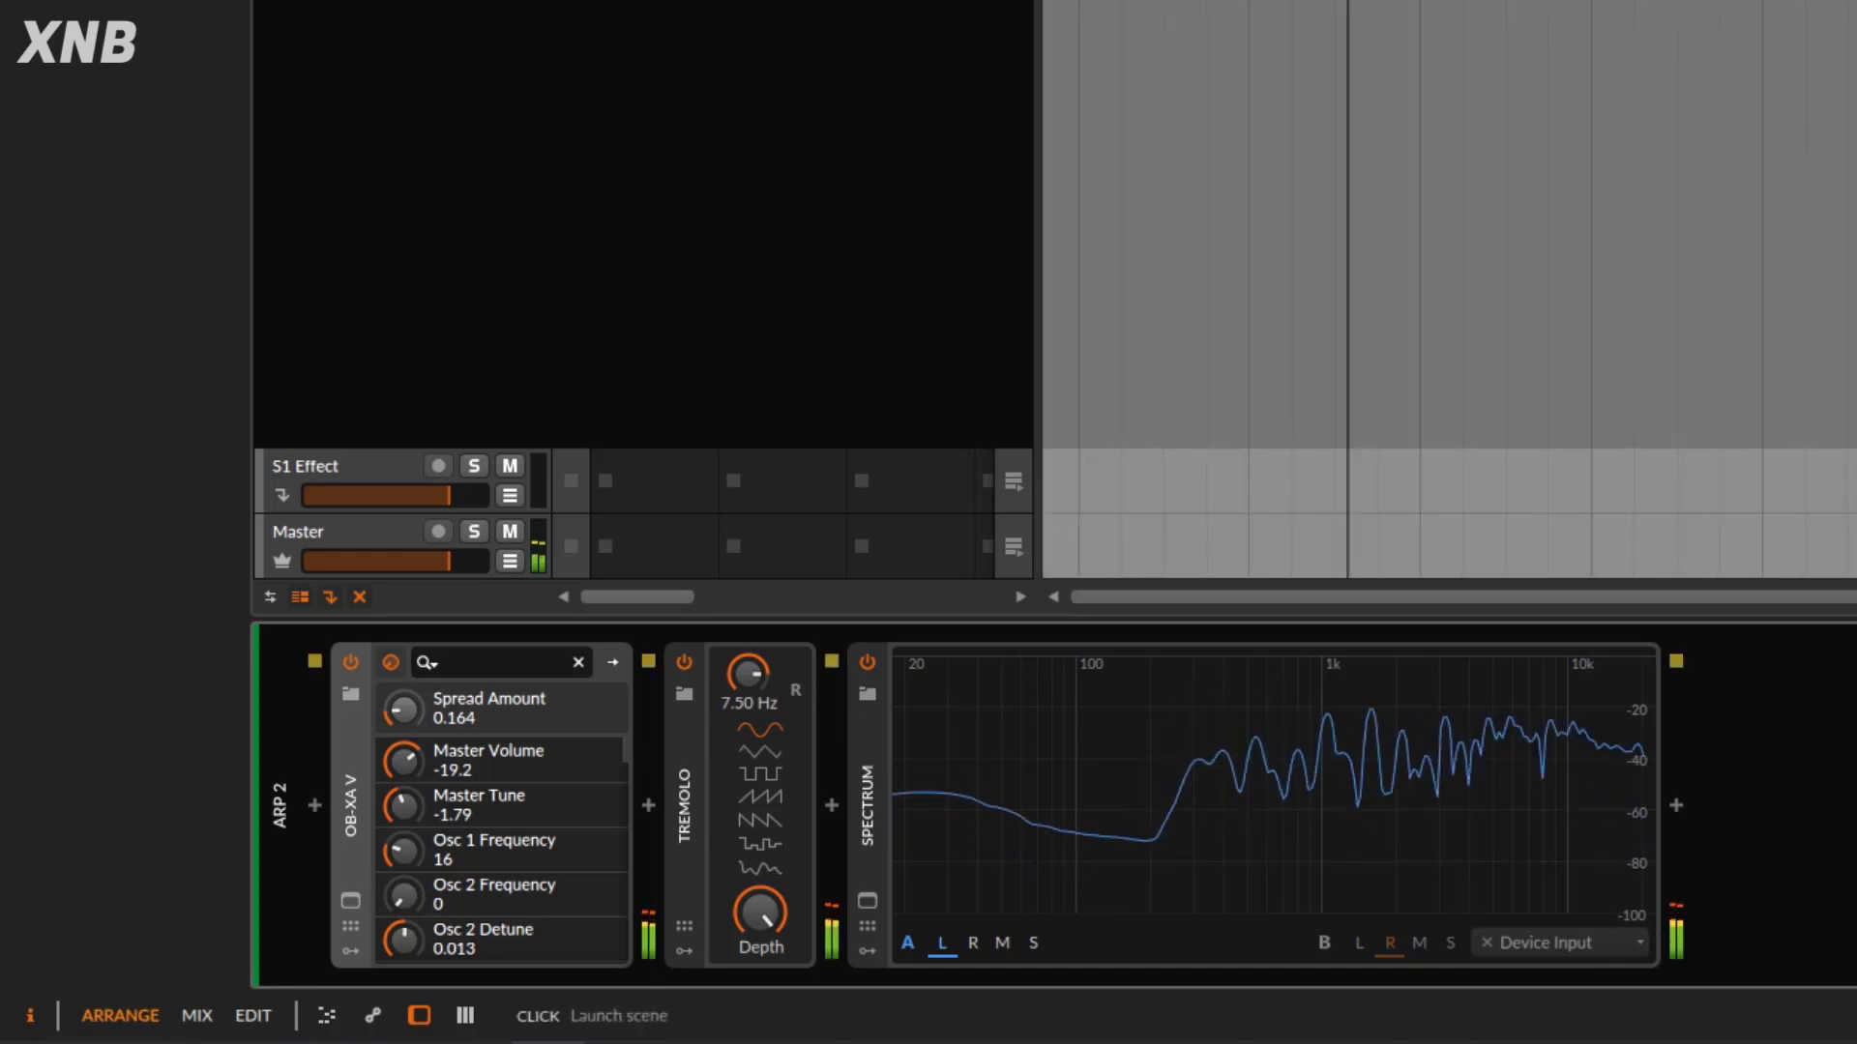
pyautogui.moveTo(750, 671); pyautogui.dragTo(750, 729)
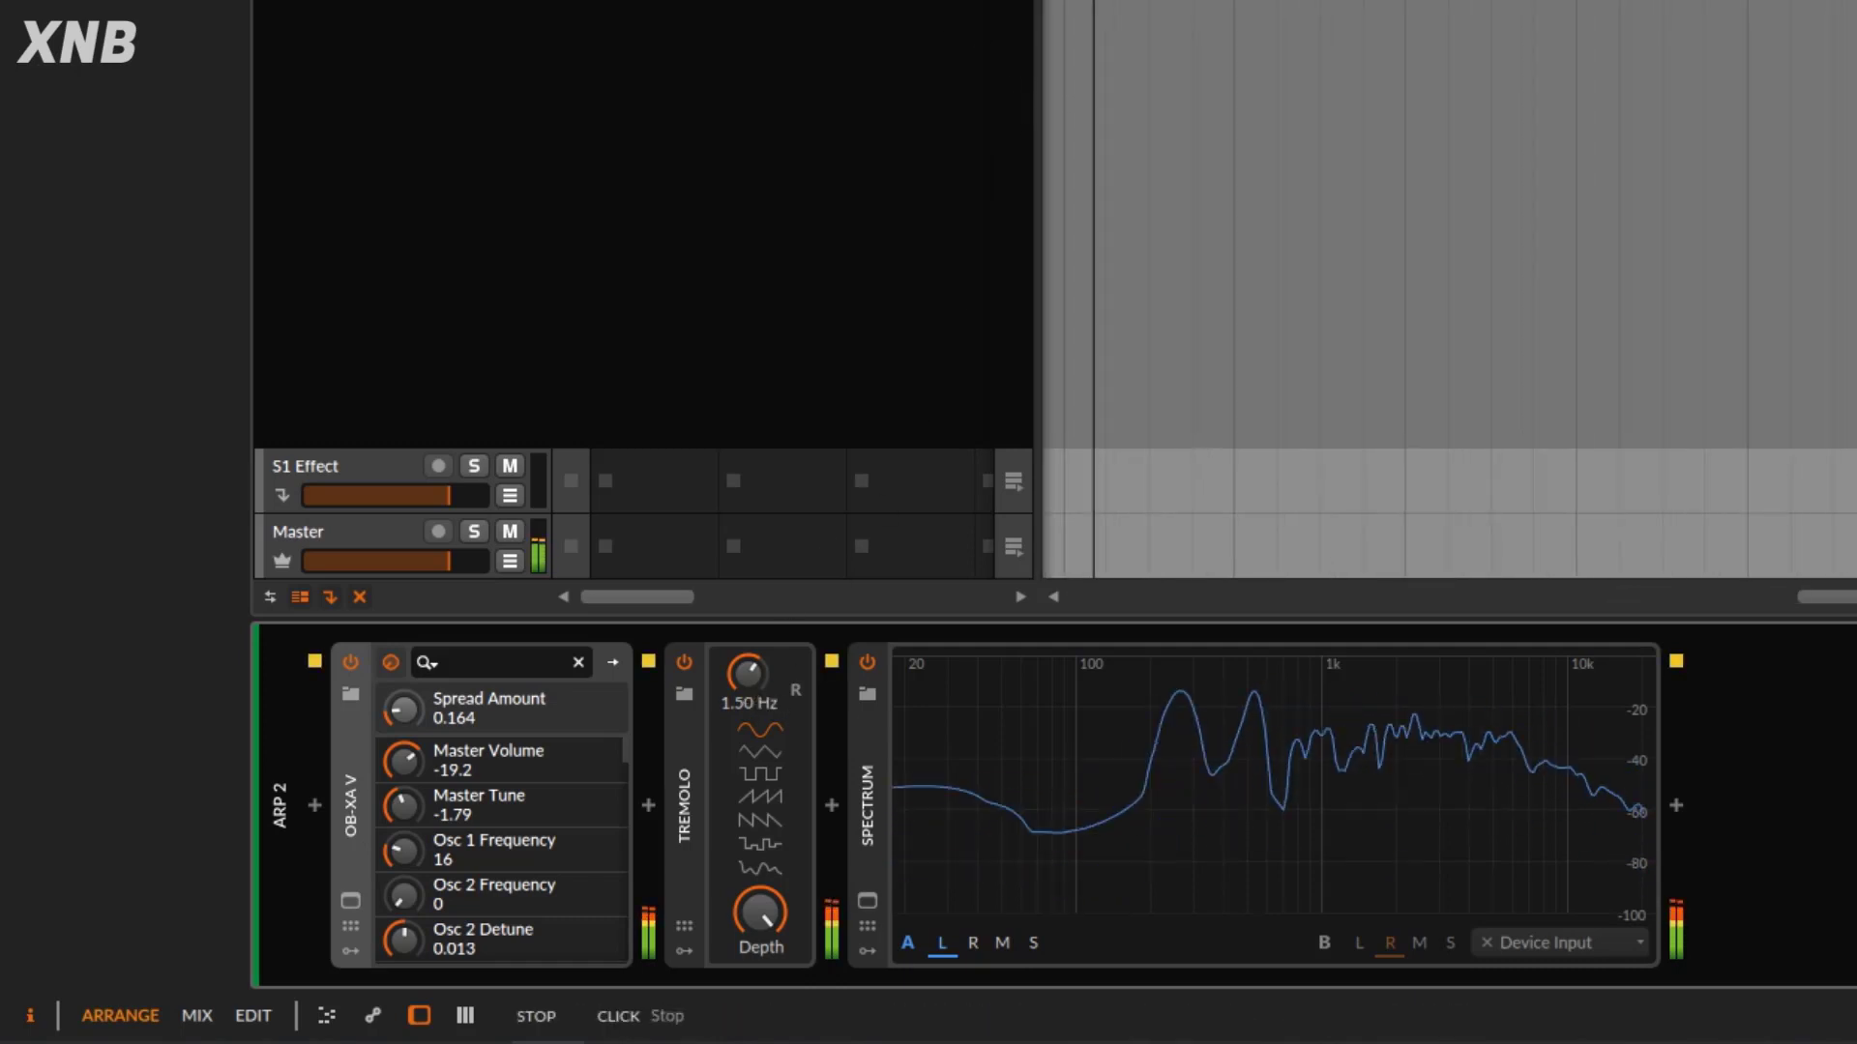
pyautogui.press('space')
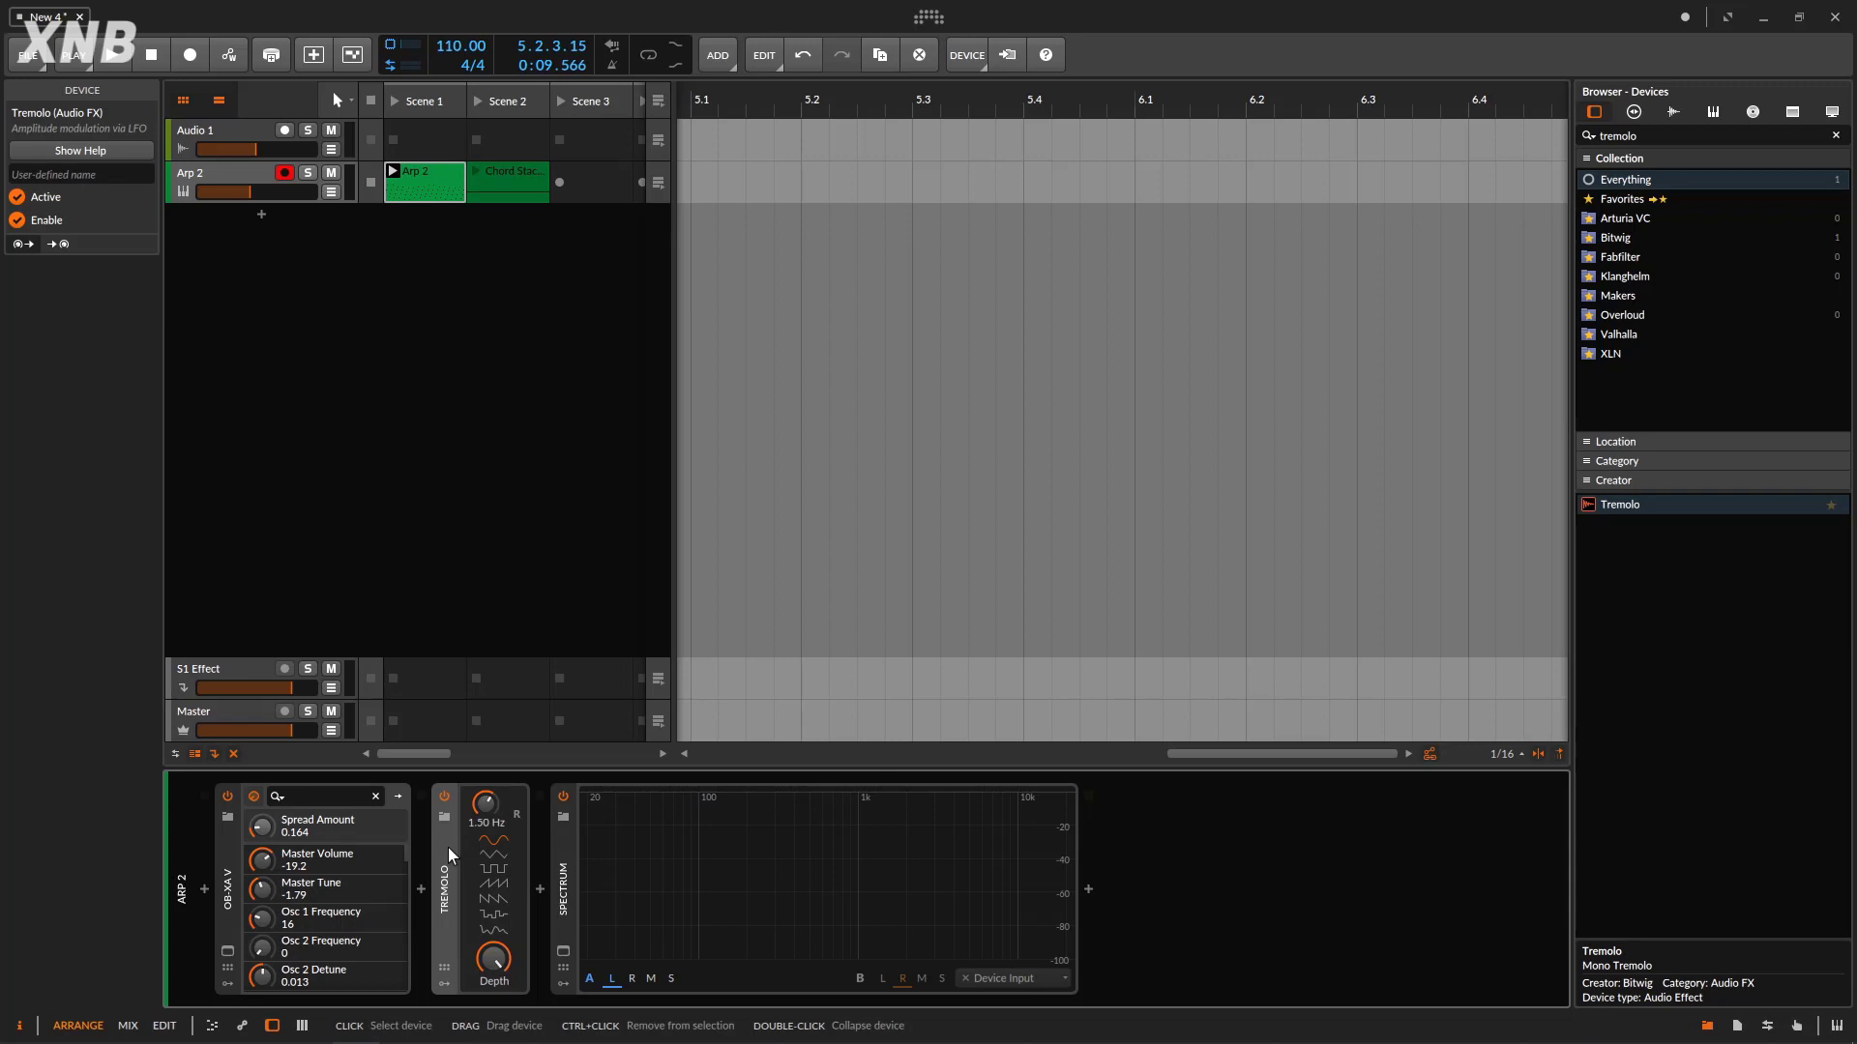
# - Open the OB-Xa V window clear of the Tremolo, collapse its advanced section and play the clip with the Tremolo bypassed
pyautogui.click(229, 953)
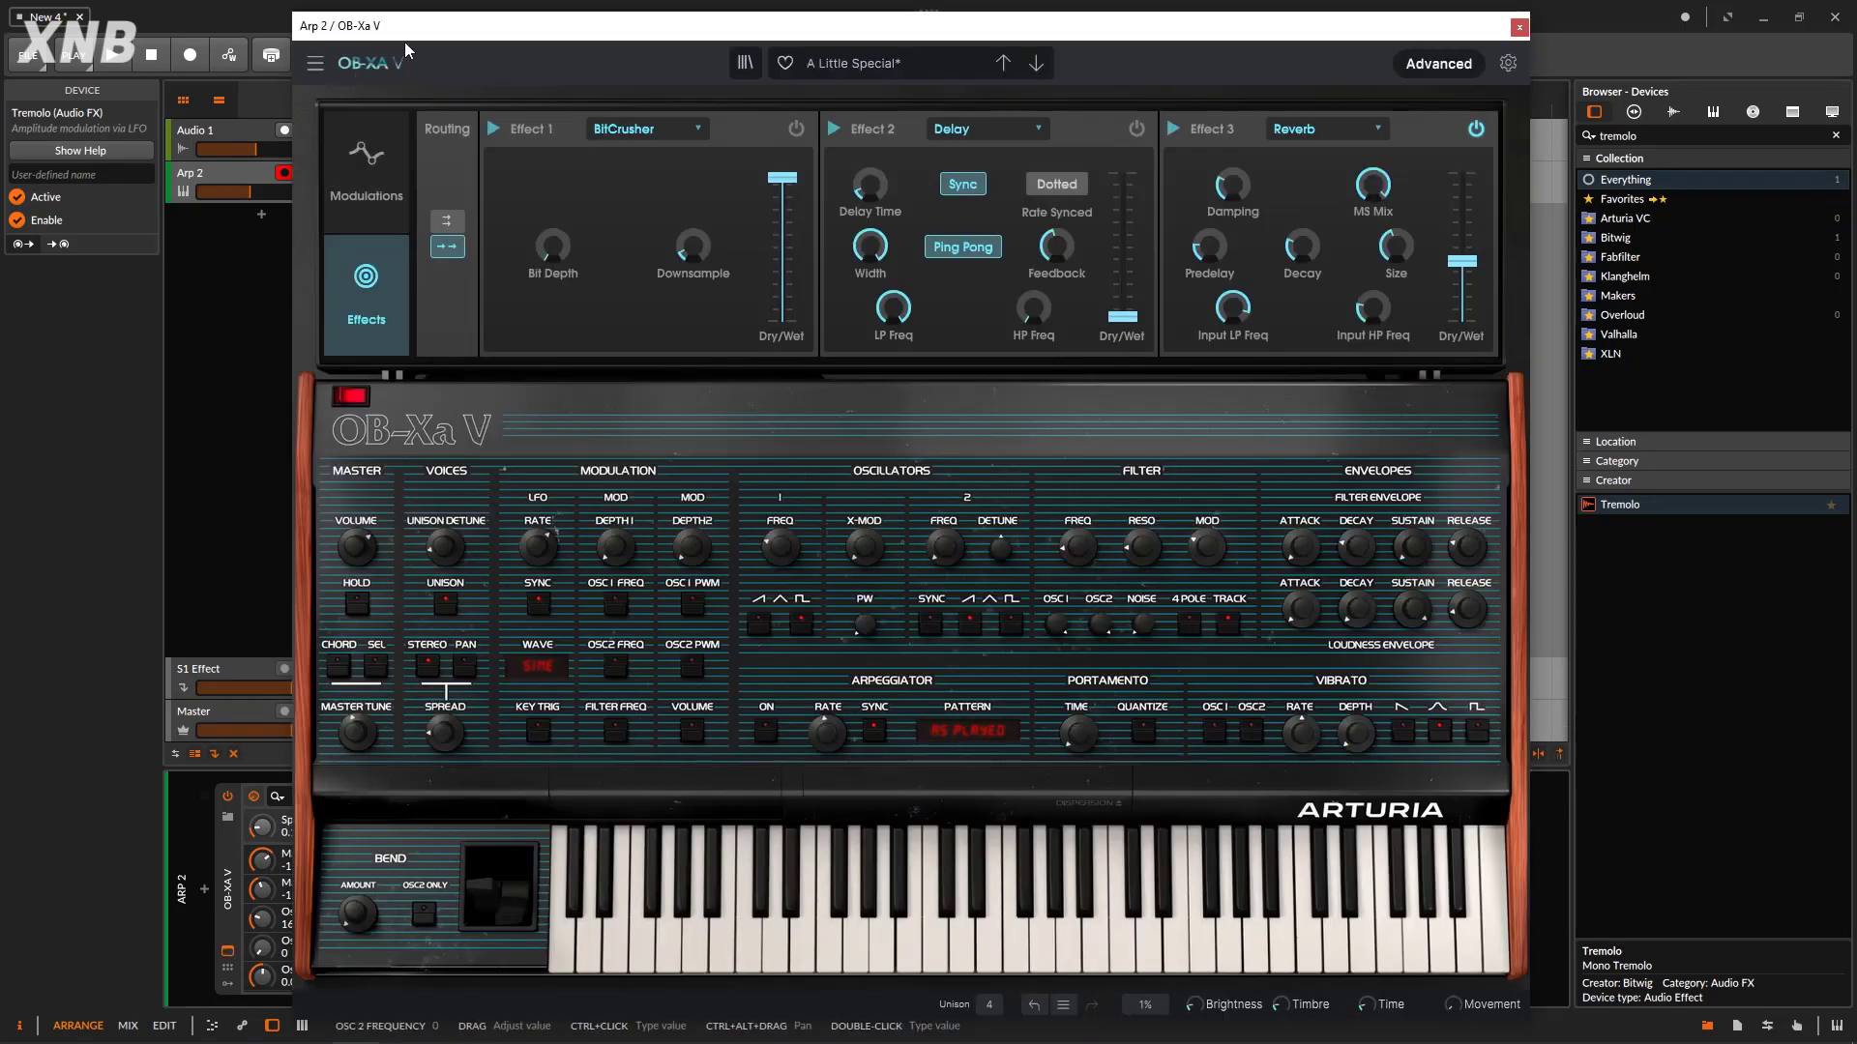
pyautogui.moveTo(445, 41); pyautogui.dragTo(764, 40)
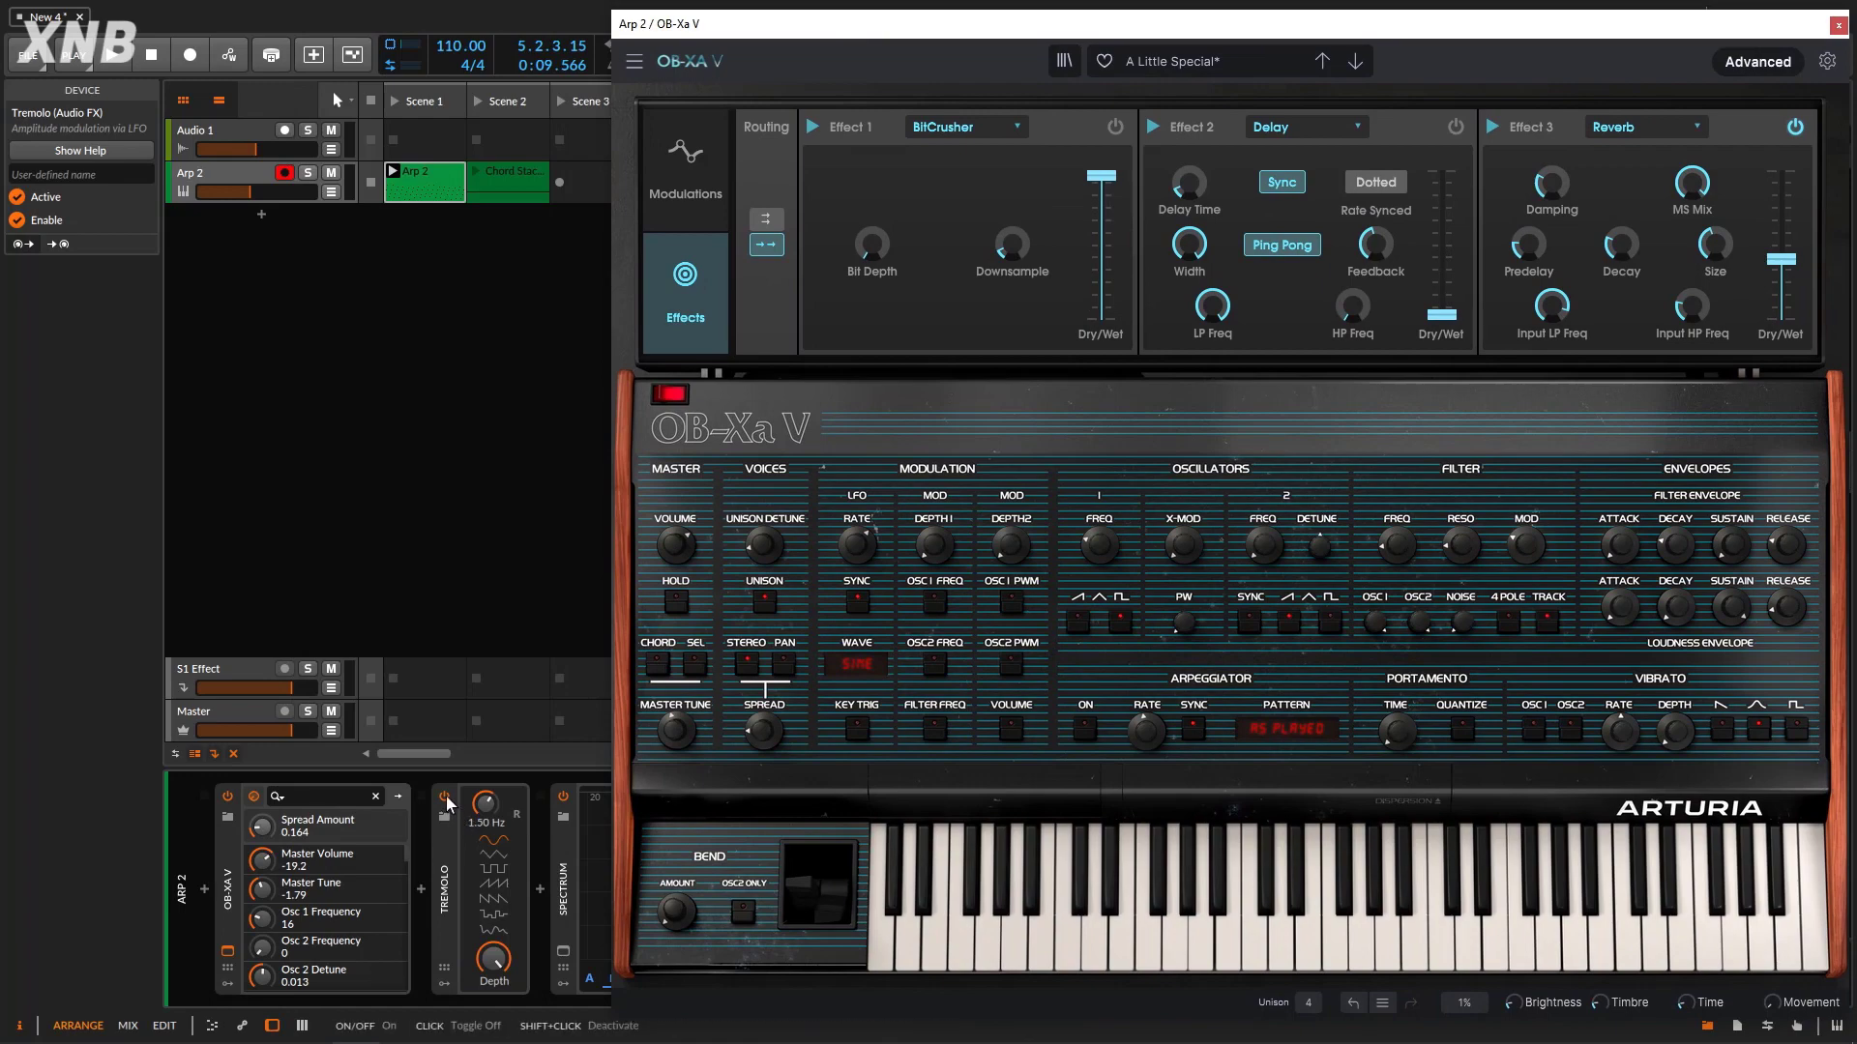
pyautogui.click(1758, 61)
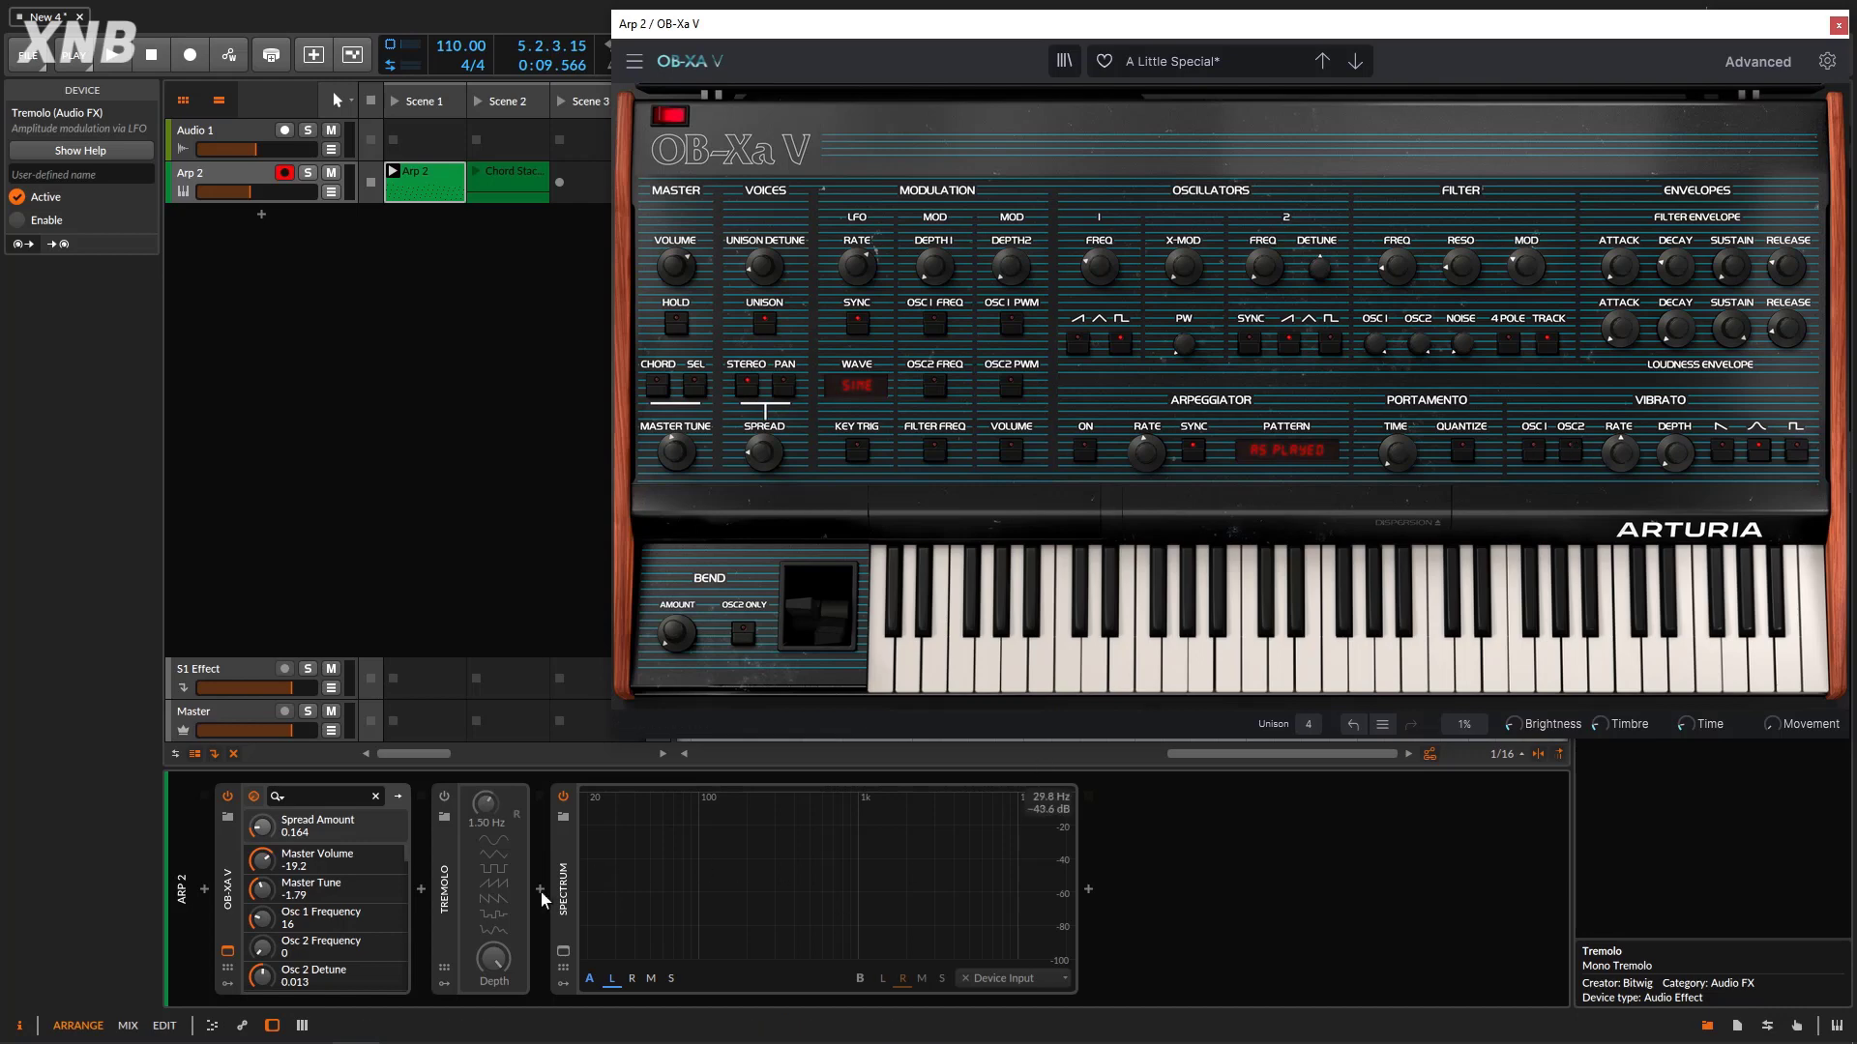
pyautogui.click(480, 102)
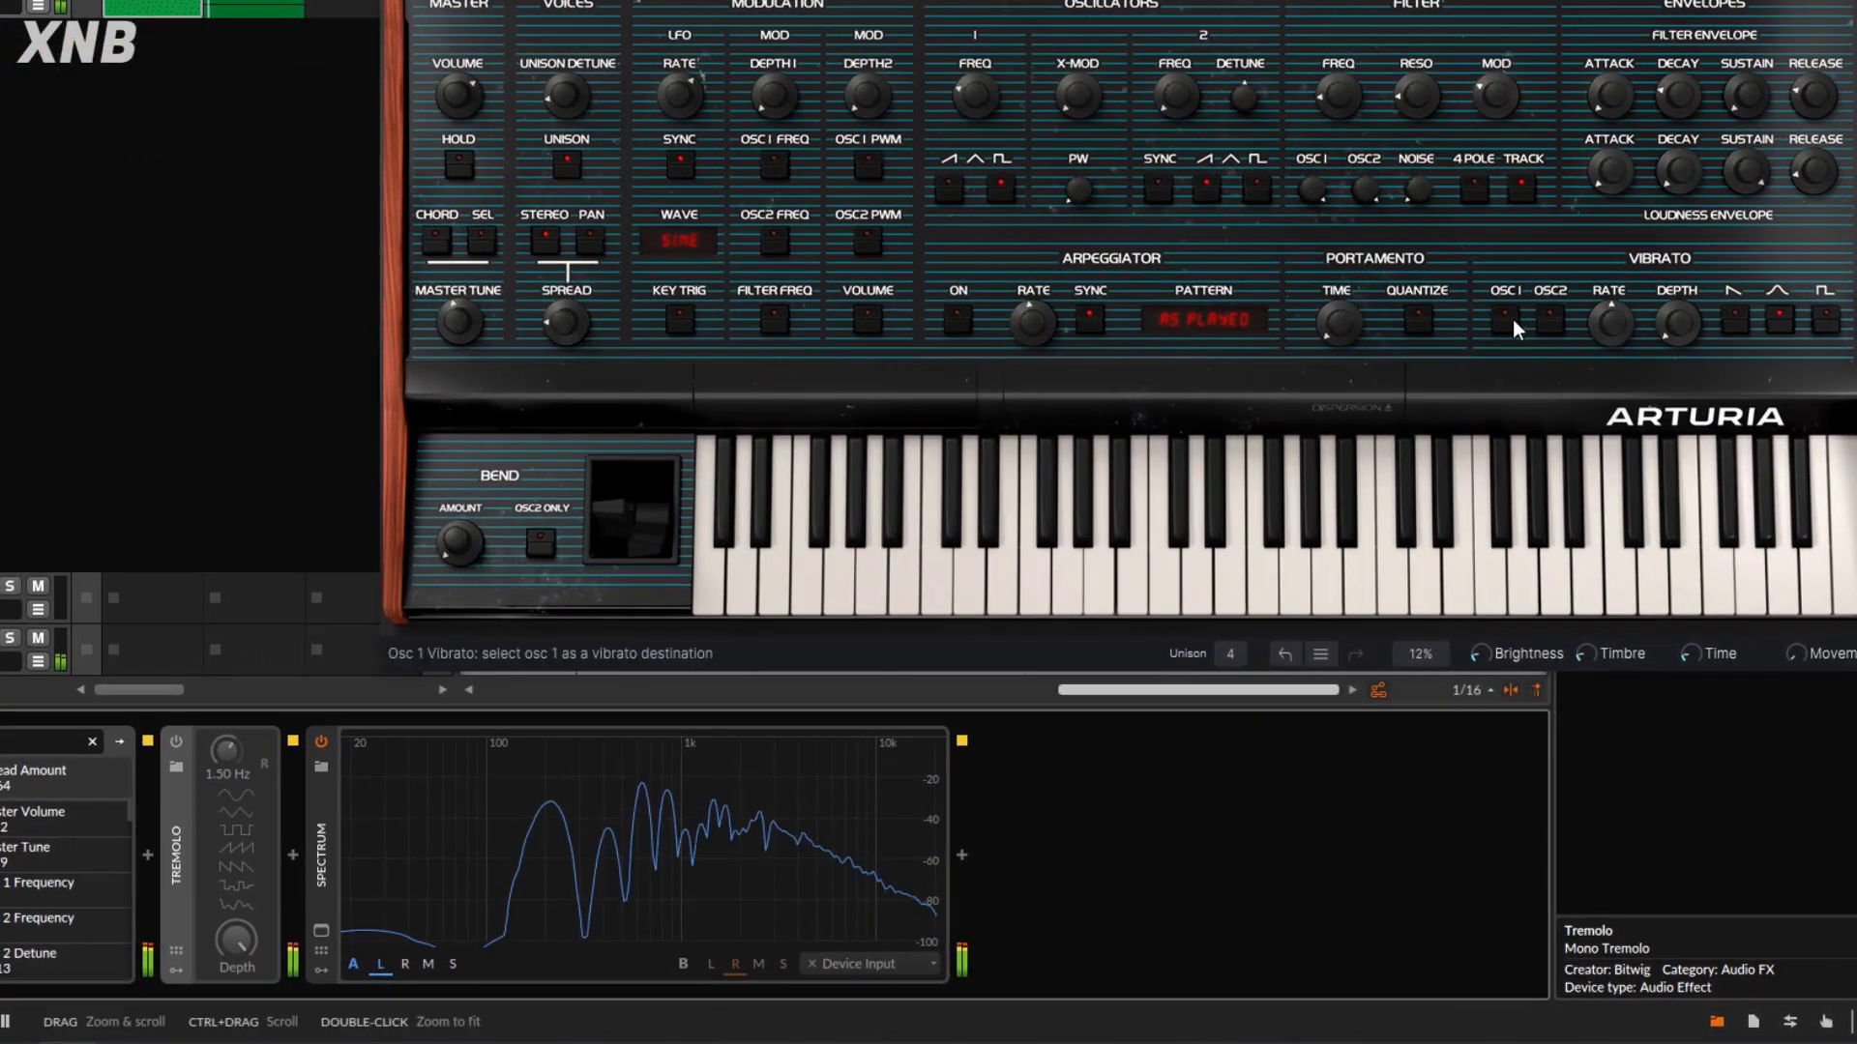
# - Enable vibrato on the OB-Xa V's oscillator 1, adjust the vibrato depth and re-enable the Tremolo during playback
pyautogui.click(1506, 319)
pyautogui.moveTo(1665, 335)
pyautogui.mouseDown()
pyautogui.moveTo(1668, 319)
pyautogui.moveTo(1619, 346)
pyautogui.moveTo(1619, 365)
pyautogui.moveTo(1678, 345)
pyautogui.moveTo(1678, 307)
pyautogui.mouseUp()
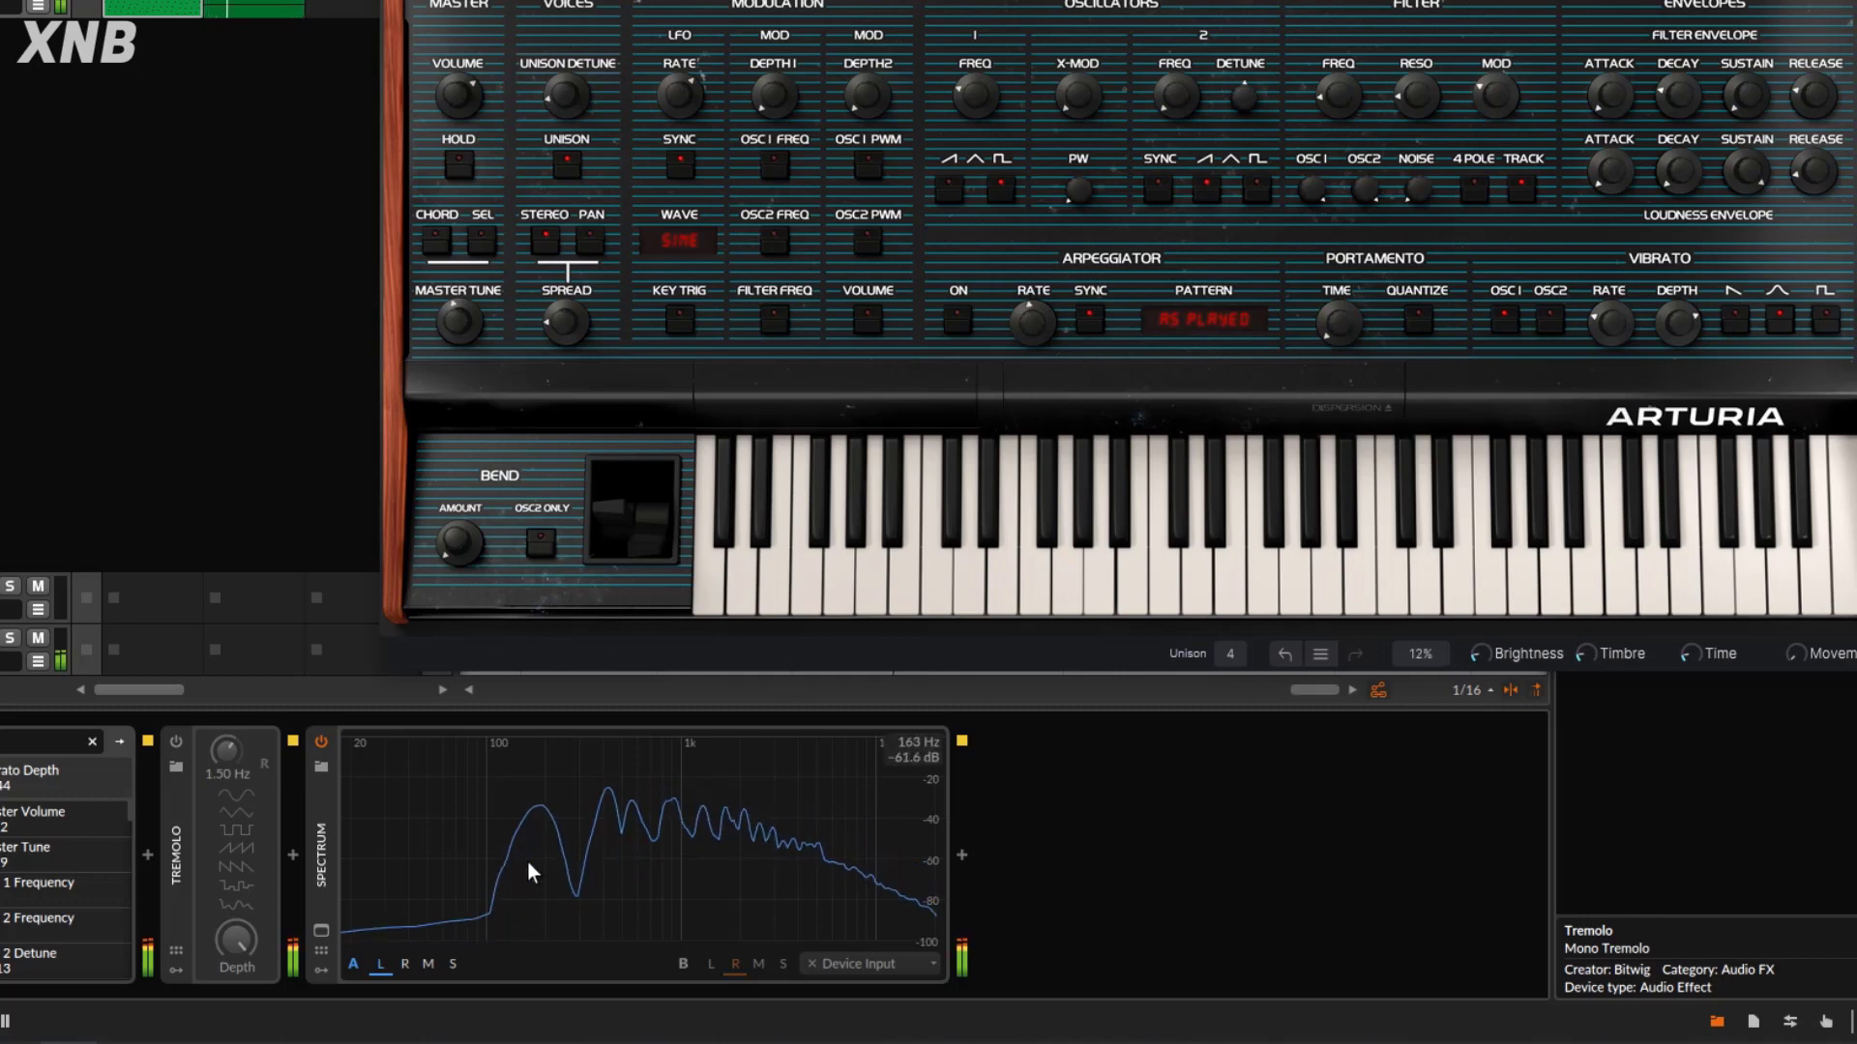
pyautogui.click(172, 741)
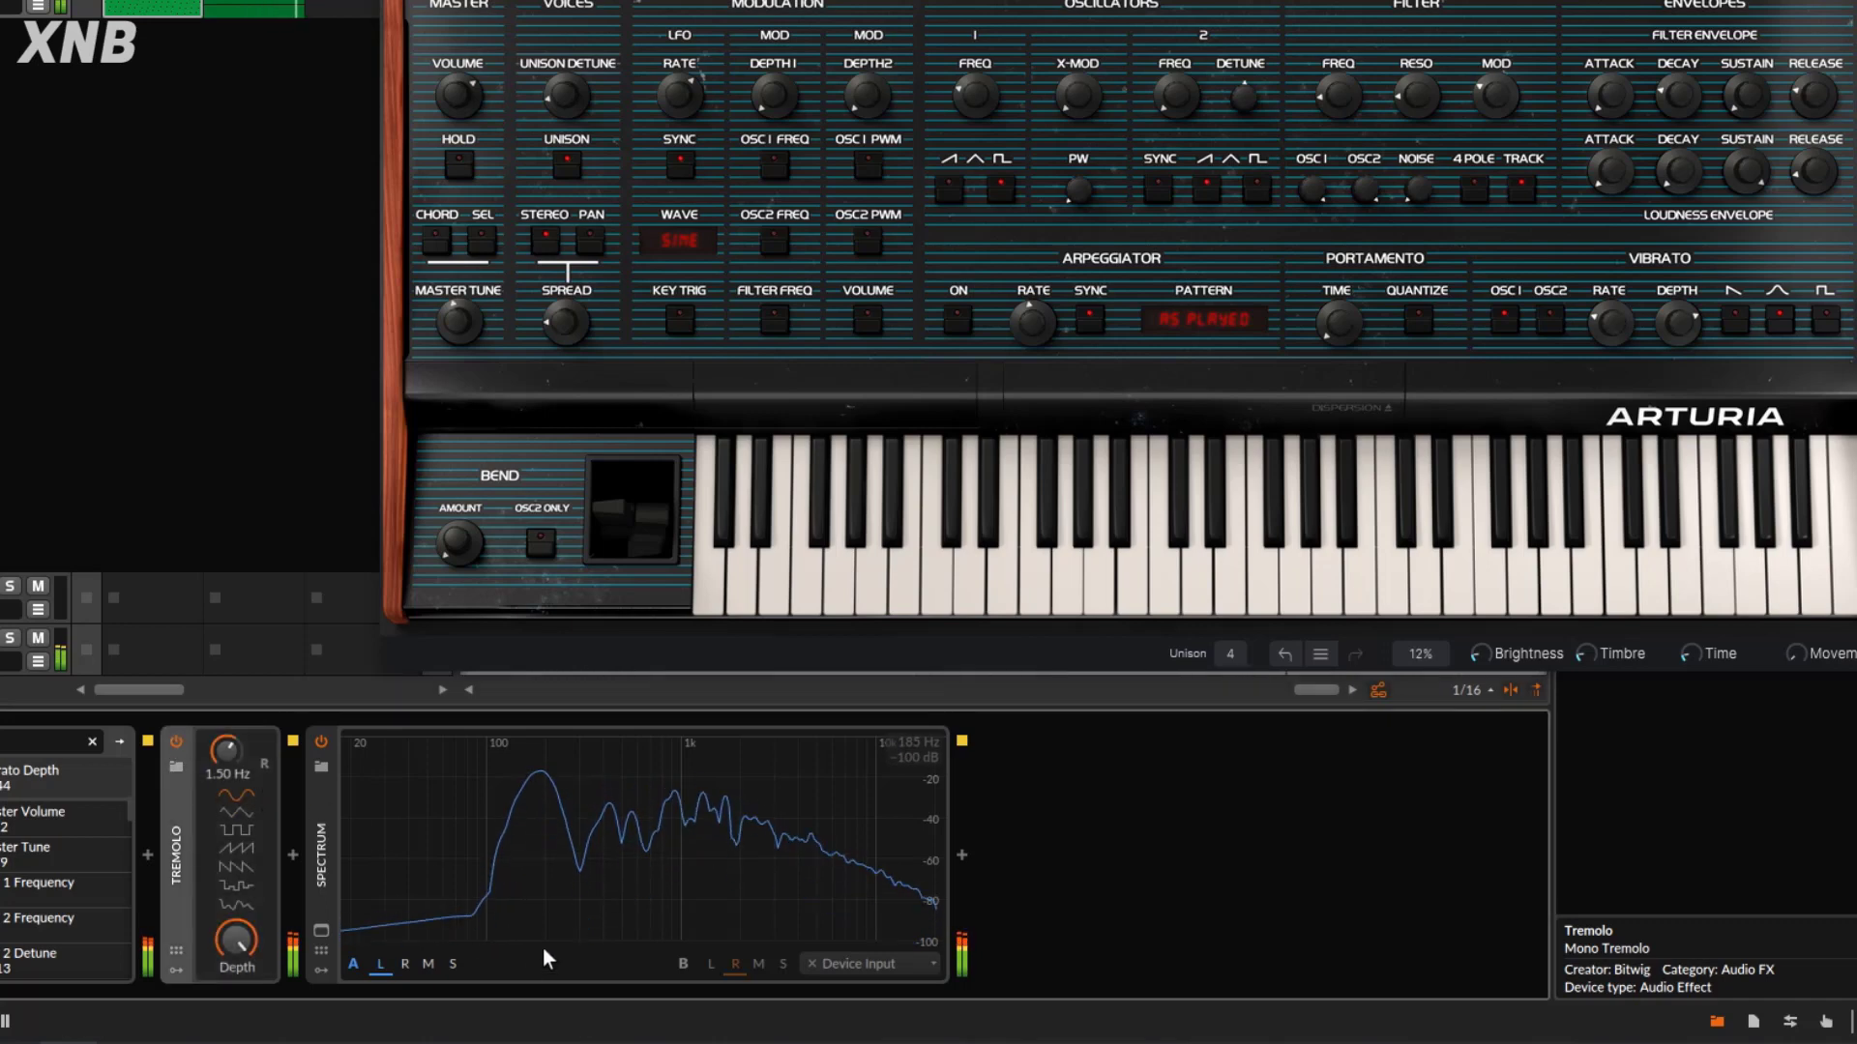